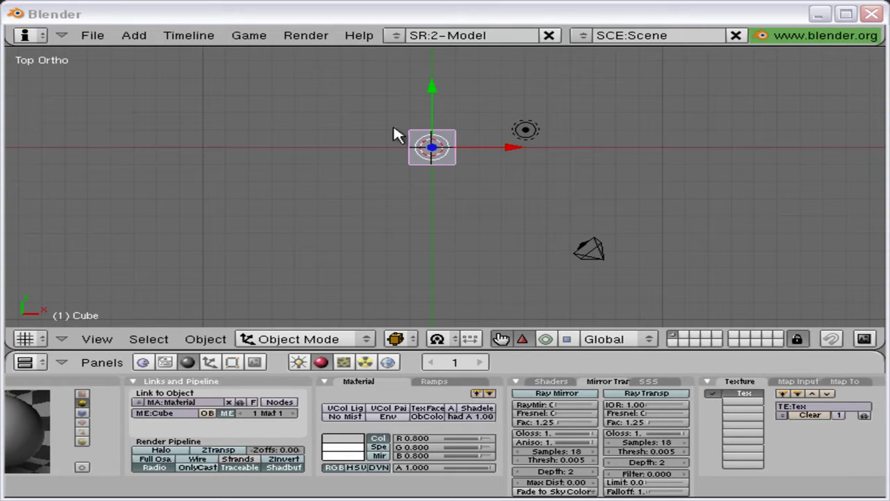
# - Enable a background image for the 3D view and start loading an image file for it
pyautogui.click(112, 340)
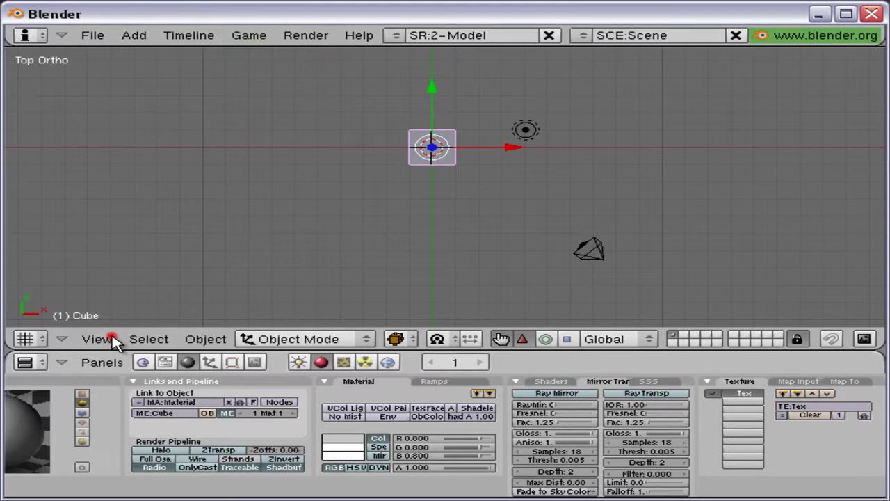
pyautogui.click(117, 273)
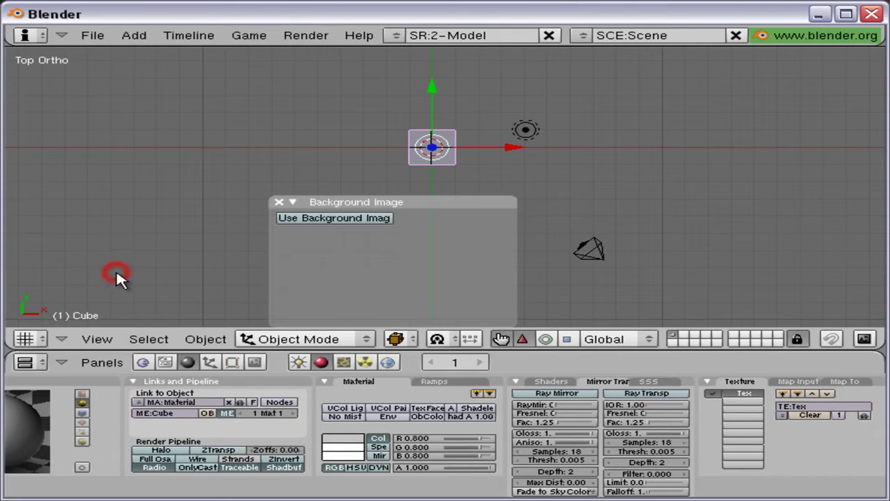
pyautogui.click(327, 218)
pyautogui.click(284, 259)
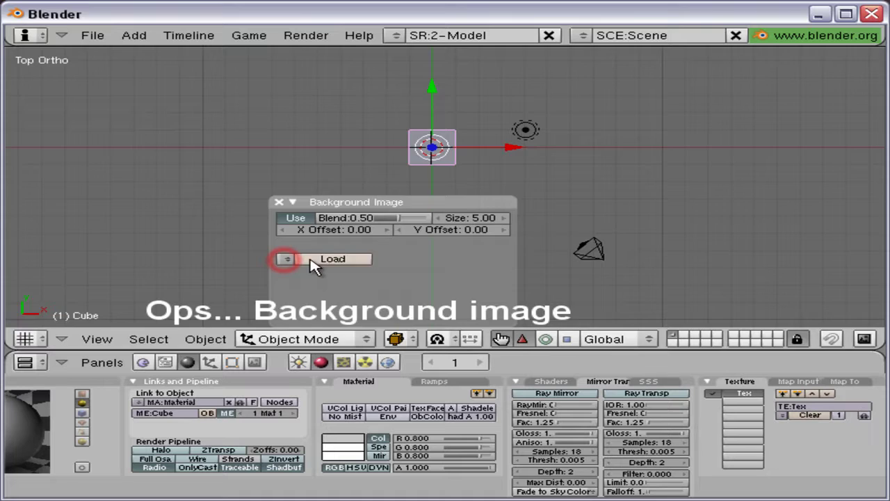
pyautogui.click(315, 263)
# - Load raptor.jpg from the Skrivbord folder as the background image
pyautogui.click(89, 129)
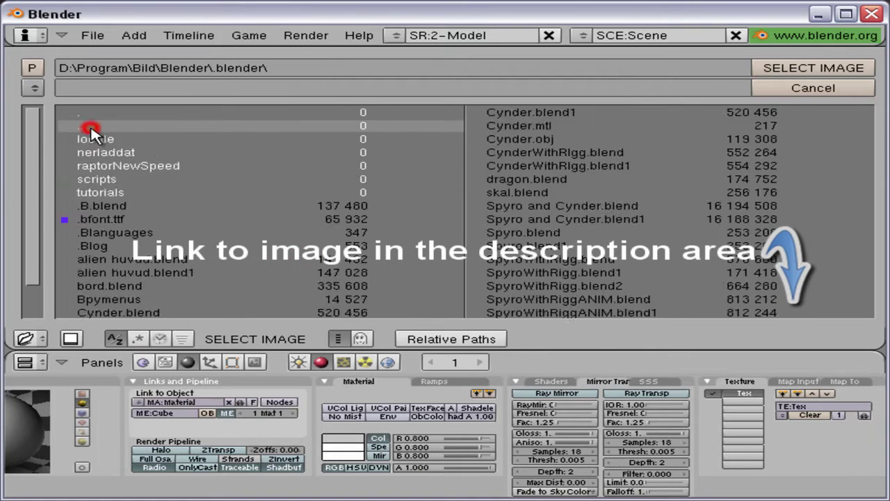
pyautogui.click(91, 130)
pyautogui.click(34, 89)
pyautogui.click(124, 236)
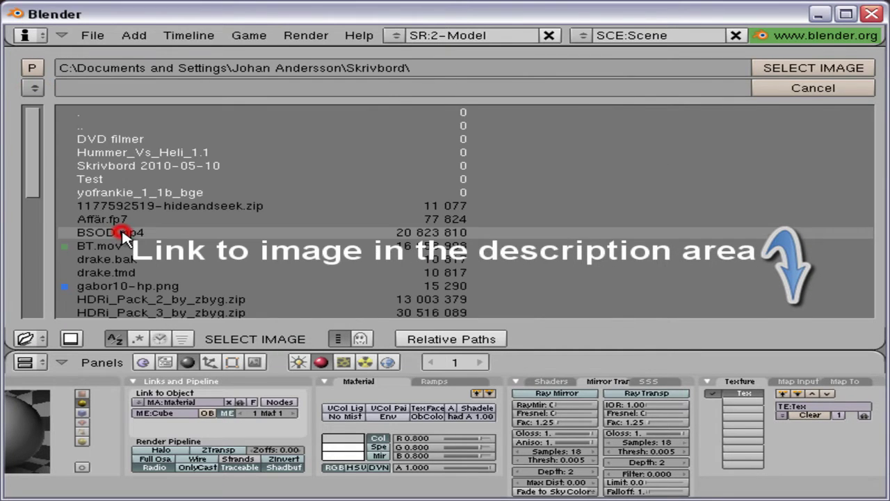
pyautogui.scroll(-3, 194, 274)
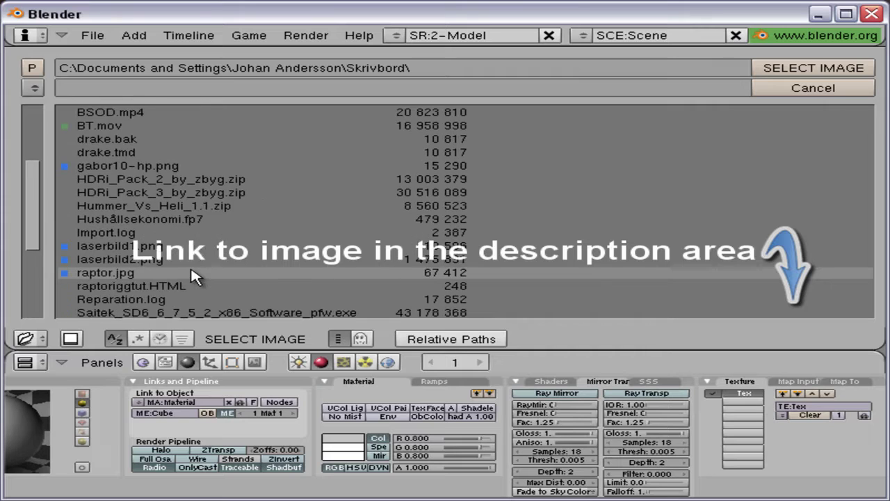
pyautogui.click(193, 272)
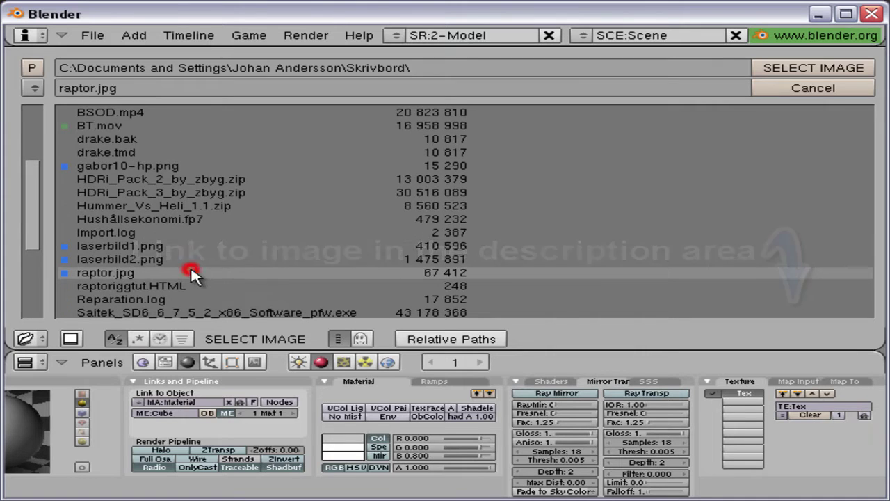
pyautogui.click(842, 70)
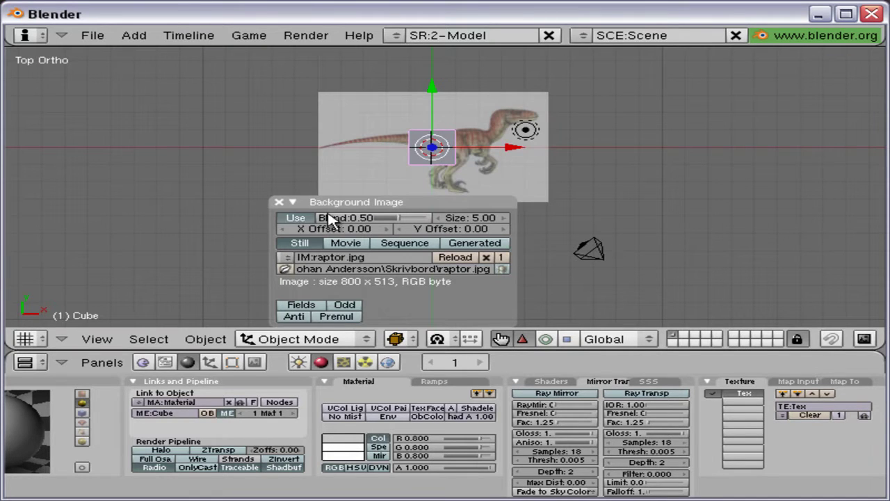
# - Set the background image's blend to 0.36 and close its settings
pyautogui.moveTo(394, 219)
pyautogui.mouseDown()
pyautogui.moveTo(404, 219)
pyautogui.moveTo(384, 220)
pyautogui.moveTo(393, 220)
pyautogui.mouseUp()
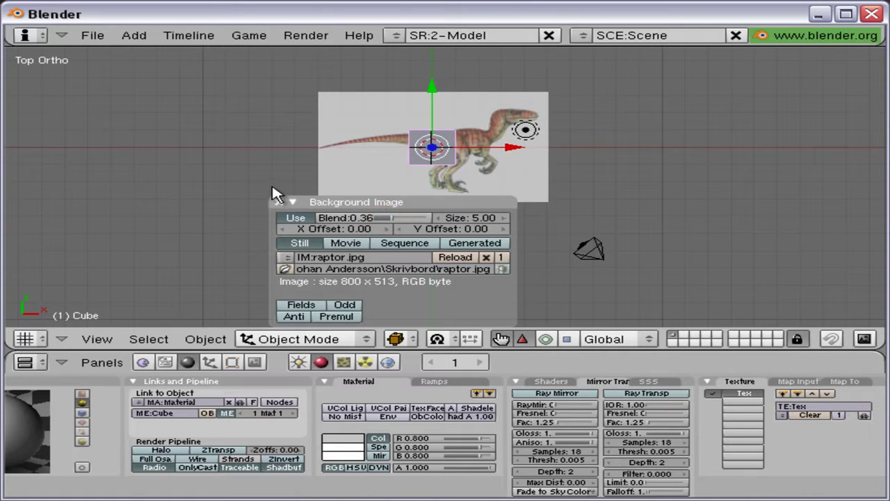
pyautogui.click(275, 201)
# - Switch to the right side view and maximize the 3D viewport around the raptor reference
pyautogui.press('KP_3')
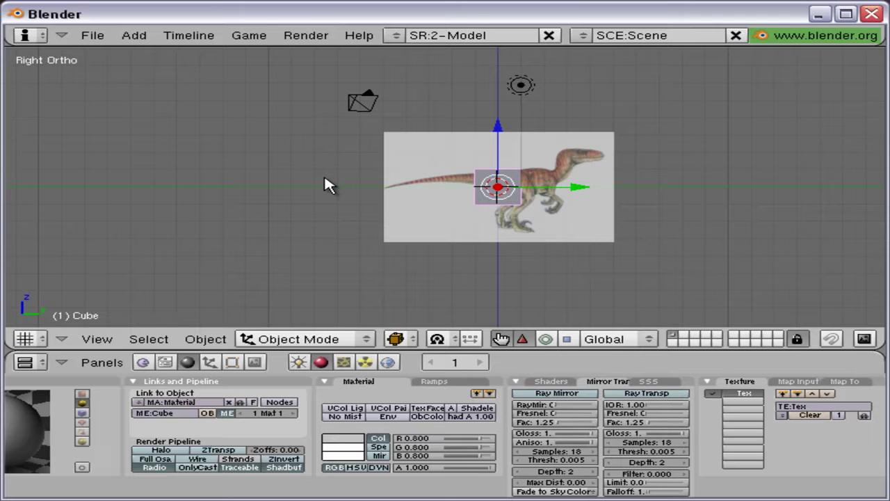
pyautogui.hotkey('ctrl', 'Up')
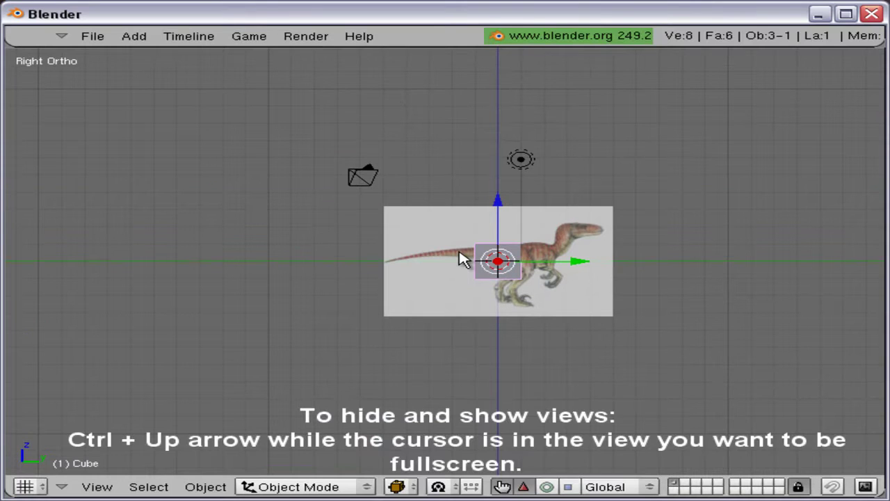
pyautogui.scroll(6, 465, 259)
pyautogui.keyDown('shift'); pyautogui.moveTo(580, 233); pyautogui.dragTo(372, 242, button='middle'); pyautogui.keyUp('shift')
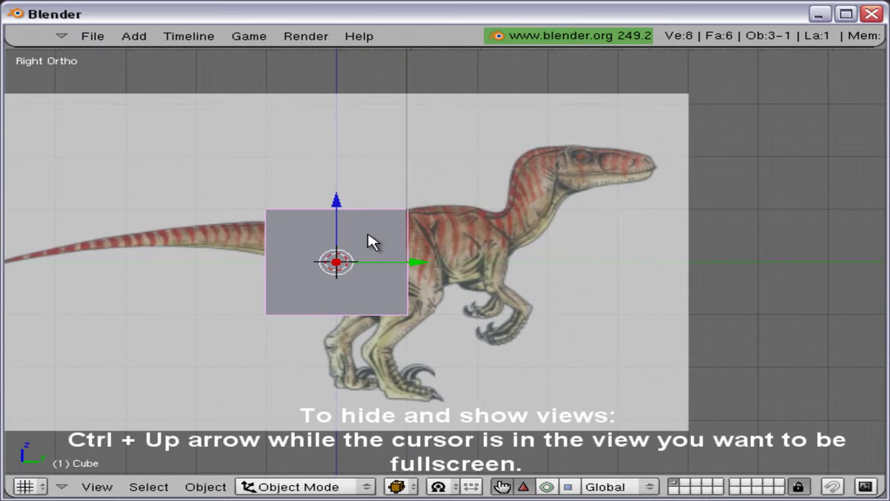
# - Display the cube in wireframe and move it forward over the raptor's chest and front leg
pyautogui.scroll(2, 372, 241)
pyautogui.press('z')
pyautogui.press('g')
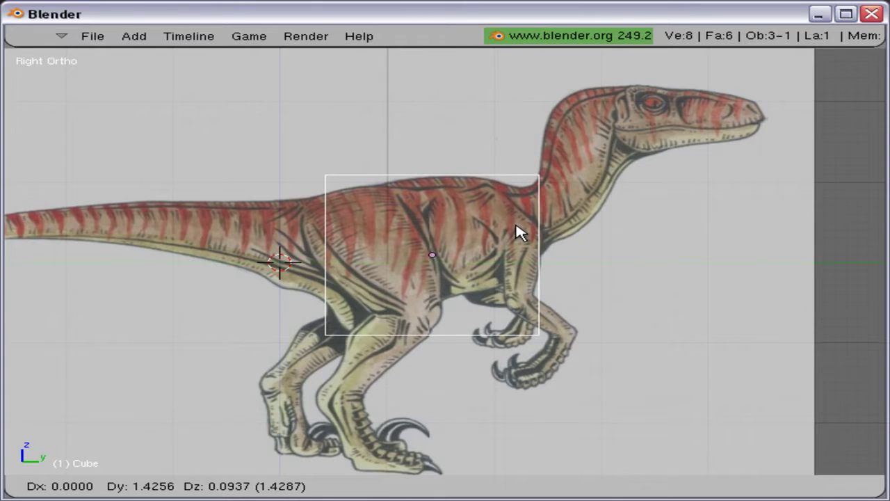
pyautogui.click(616, 232)
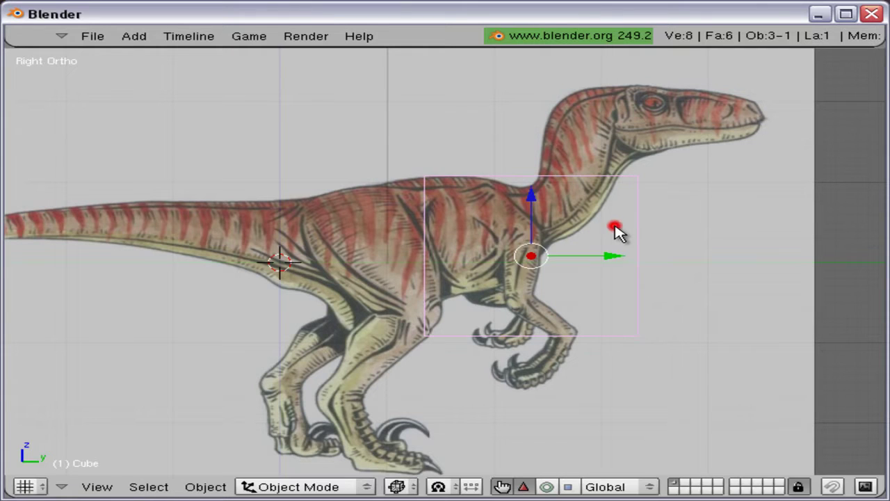
# - In Edit Mode, move the cube's lower rear vertices up to the belly outline beside the thigh
pyautogui.press('Tab')
pyautogui.scroll(2, 490, 319)
pyautogui.press('a')
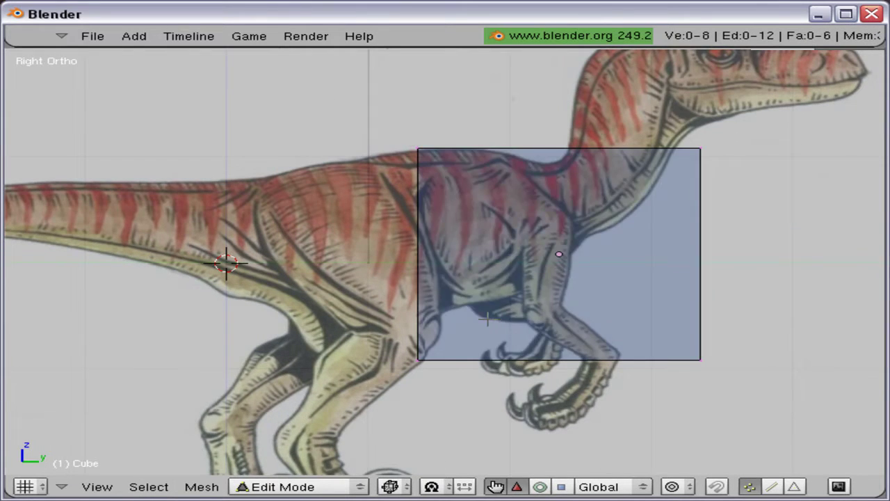
pyautogui.click(430, 354)
pyautogui.rightClick(433, 352)
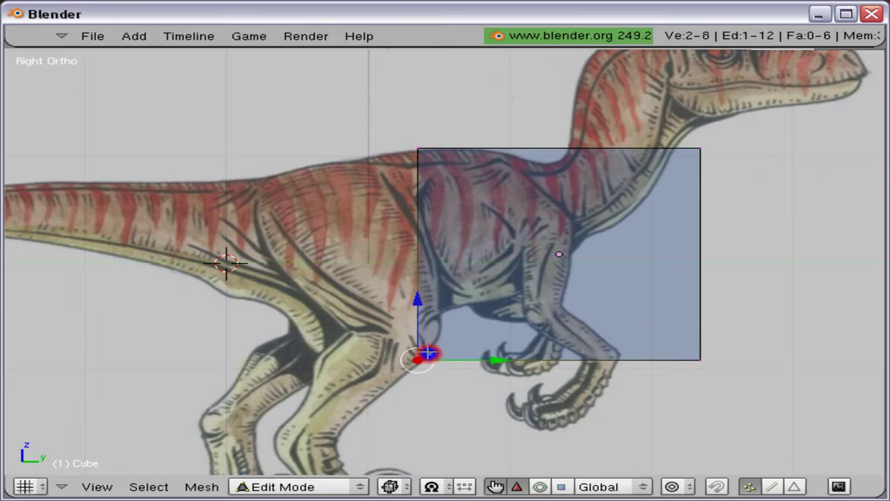
pyautogui.press('g')
pyautogui.click(429, 317)
# - Move the cube's lower front vertices back and up to the belly outline just ahead of the thigh
pyautogui.press('a')
pyautogui.press('b')
pyautogui.press('b')
pyautogui.click(675, 352)
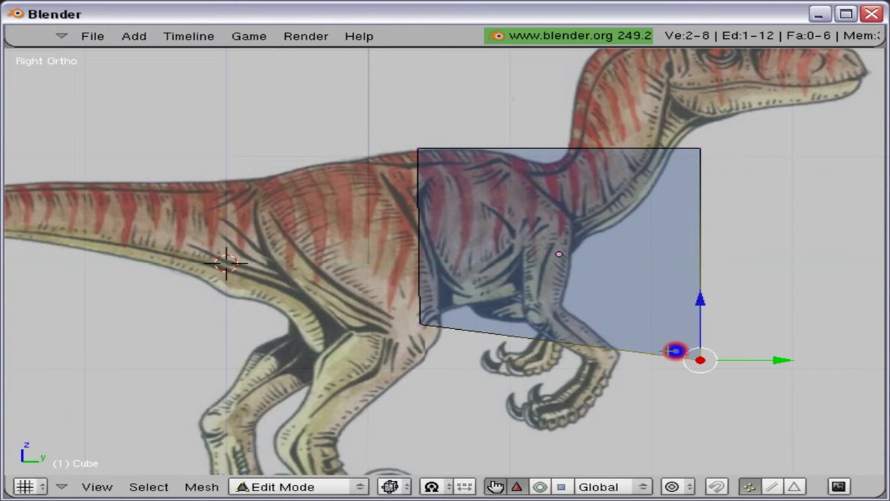
pyautogui.press('Escape')
pyautogui.press('g')
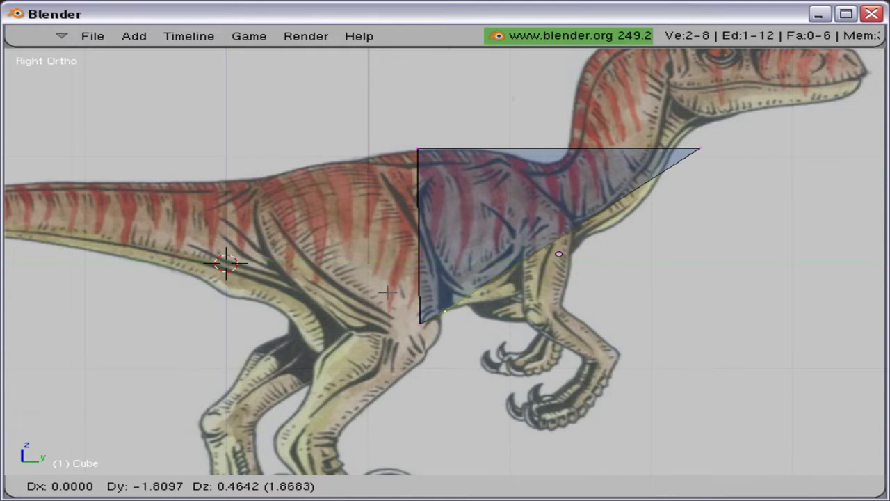
pyautogui.click(388, 292)
# - Move the cube's upper front vertices back along the back outline to leave a narrow torso section
pyautogui.press('a')
pyautogui.press('b')
pyautogui.press('b')
pyautogui.click(719, 153)
pyautogui.rightClick(719, 153)
pyautogui.press('g')
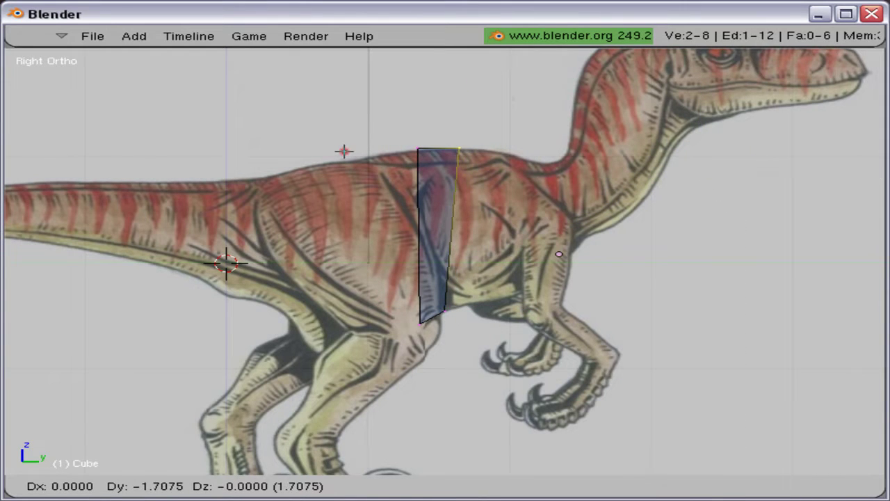
pyautogui.click(344, 151)
# - Extrude the torso section's front face forward along the chest and adjust the new face's position
pyautogui.keyDown('shift'); pyautogui.rightClick(477, 304); pyautogui.keyUp('shift')
pyautogui.scroll(2, 480, 304)
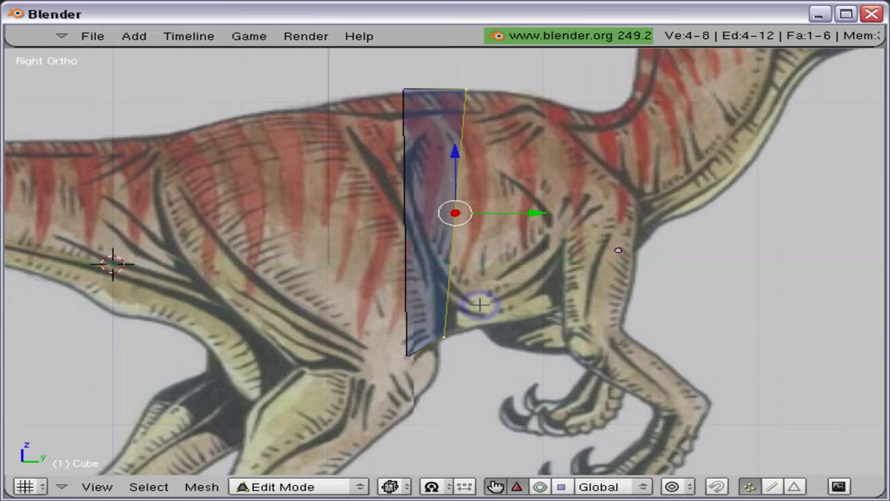
pyautogui.keyDown('shift'); pyautogui.moveTo(549, 277); pyautogui.dragTo(490, 293, button='middle'); pyautogui.keyUp('shift')
pyautogui.press('e')
pyautogui.click(490, 292)
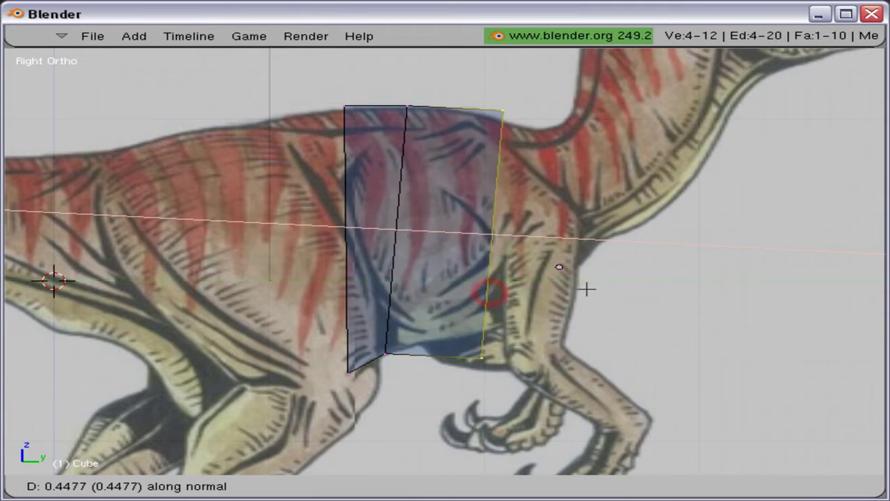
pyautogui.click(582, 292)
pyautogui.press('g')
pyautogui.click(539, 291)
# - Raise the extruded face's lower vertices to the belly outline
pyautogui.press('a')
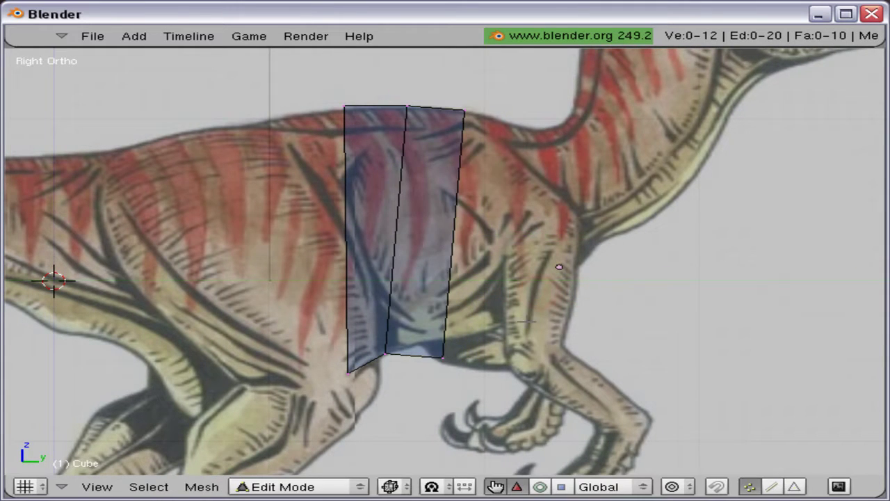
pyautogui.press('b')
pyautogui.press('b')
pyautogui.click(480, 359)
pyautogui.rightClick(479, 360)
pyautogui.press('g')
pyautogui.click(477, 339)
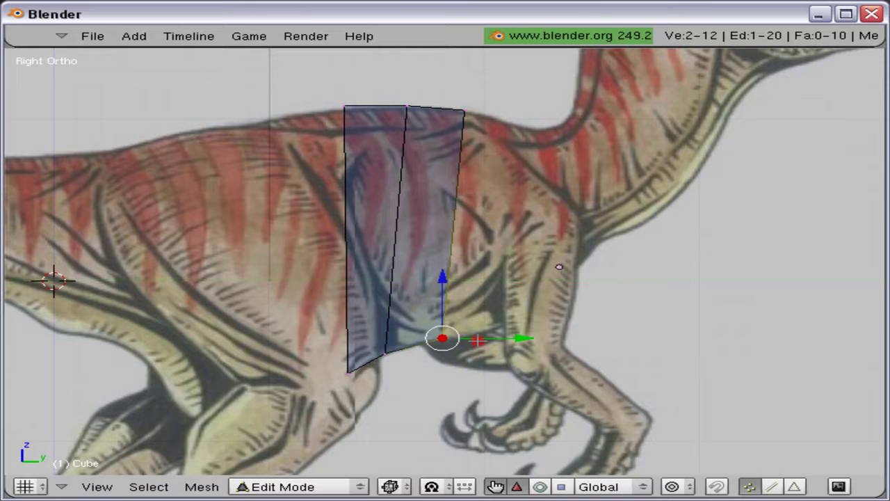
# - Select the whole front face and extrude a further section forward to the shoulder
pyautogui.press('b')
pyautogui.press('b')
pyautogui.click(493, 111)
pyautogui.rightClick(493, 111)
pyautogui.press('r')
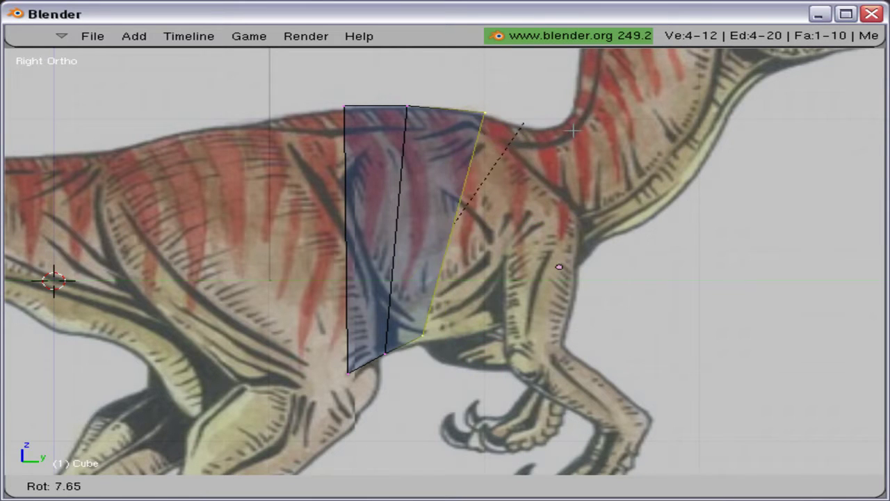
pyautogui.rightClick(572, 130)
pyautogui.press('e')
pyautogui.click(624, 127)
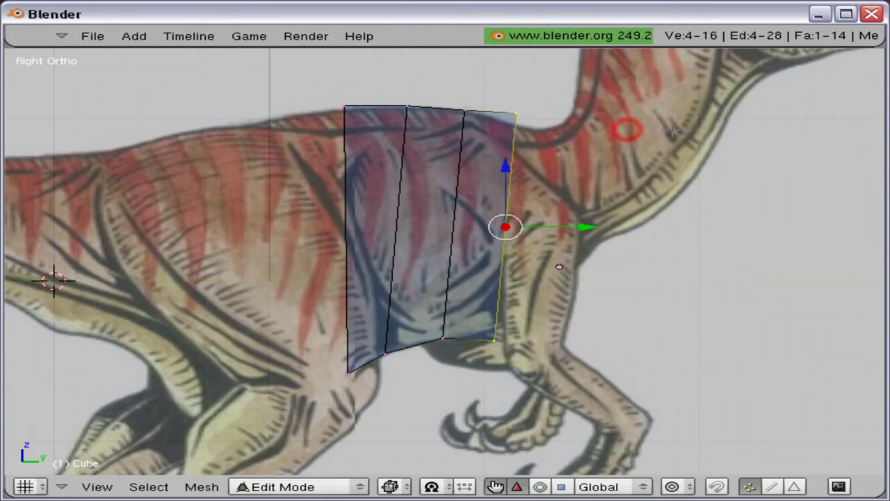
# - Lower the shoulder face about 0.07 onto the back outline and raise its bottom vertices to the belly line
pyautogui.press('r')
pyautogui.rightClick(672, 129)
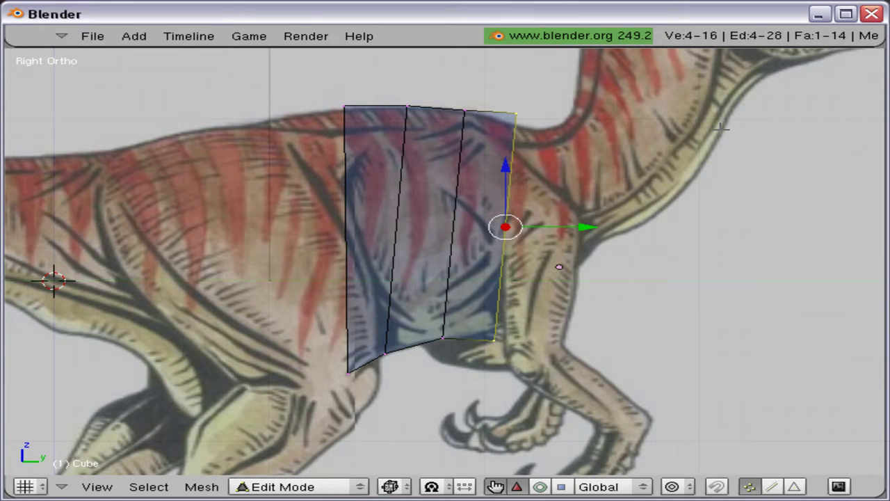
pyautogui.press('g')
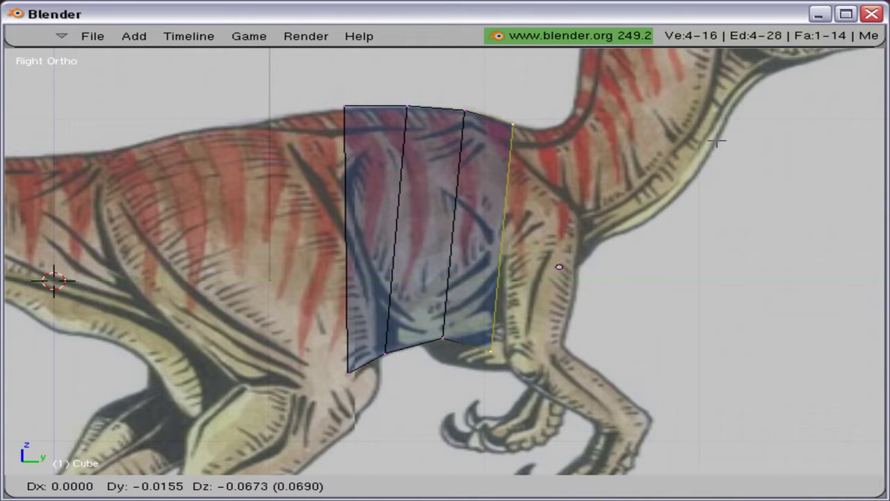
pyautogui.click(716, 141)
pyautogui.rightClick(515, 108)
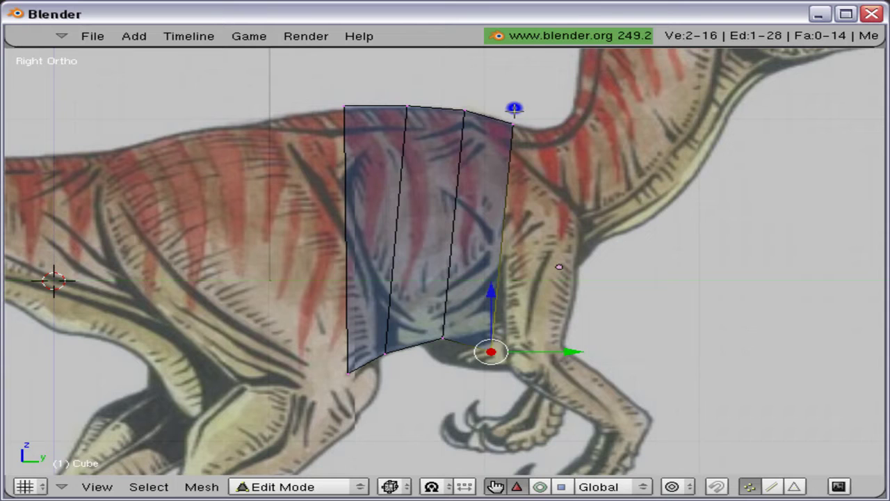
pyautogui.moveTo(491, 305); pyautogui.dragTo(490, 271)
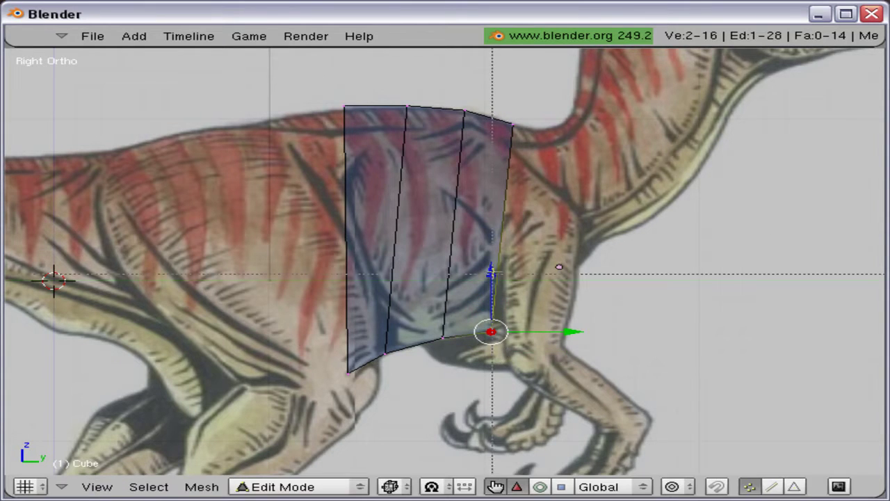
# - Extrude the shoulder face forward and move the new face to the base of the neck
pyautogui.click(543, 136)
pyautogui.rightClick(543, 136)
pyautogui.press('e')
pyautogui.click(542, 136)
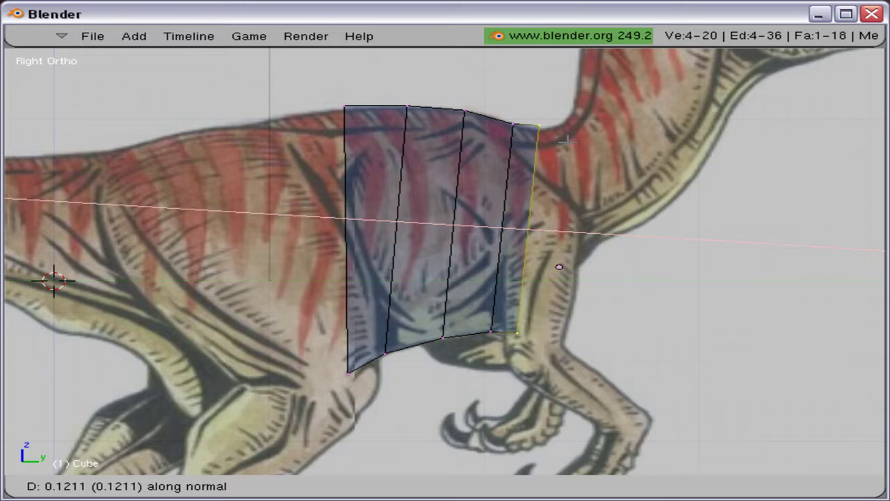
pyautogui.click(568, 141)
pyautogui.press('g')
pyautogui.click(630, 149)
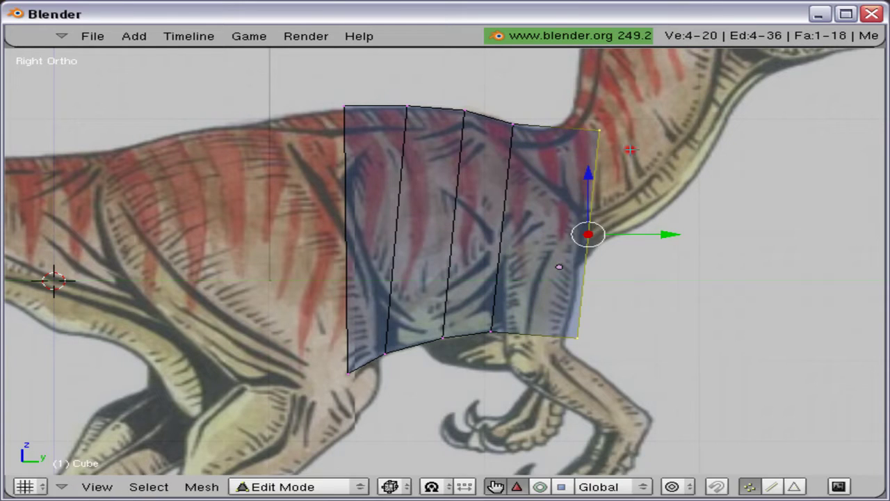
# - Rotate the neck-base face and reposition it so its upper vertices meet the back outline before the neck
pyautogui.press('r')
pyautogui.click(641, 103)
pyautogui.press('g')
pyautogui.click(649, 96)
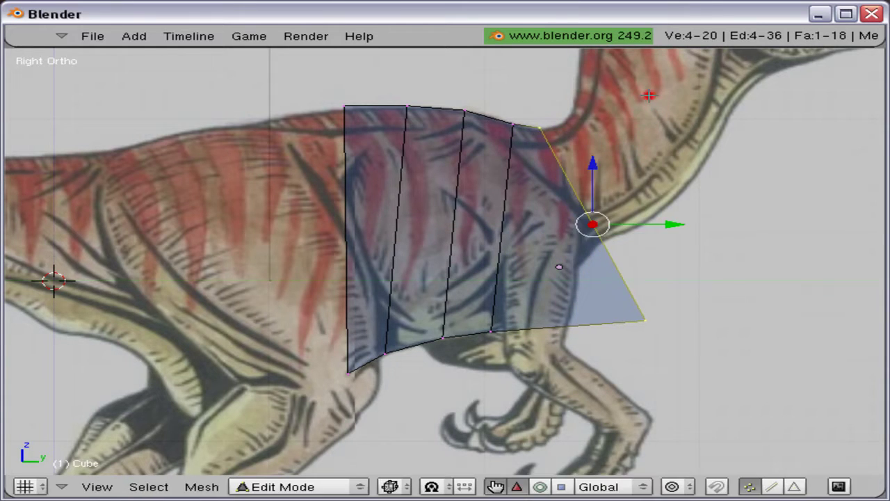
# - Move the neck-base face's lower vertices back and up onto the front leg, directly below its upper vertices
pyautogui.press('a')
pyautogui.press('b')
pyautogui.press('b')
pyautogui.click(648, 331)
pyautogui.rightClick(648, 332)
pyautogui.press('g')
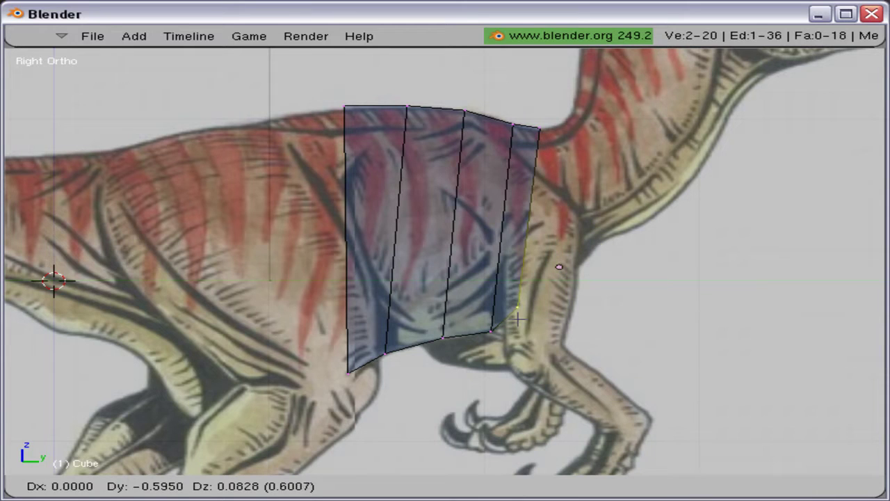
pyautogui.click(541, 317)
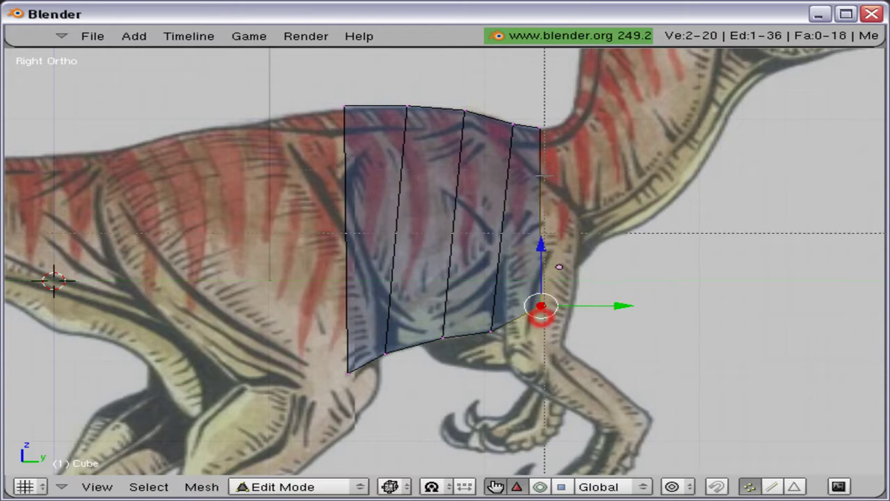
# - Select the whole face at the base of the neck and extrude it forward from the chest
pyautogui.press('b')
pyautogui.press('b')
pyautogui.click(559, 138)
pyautogui.rightClick(559, 138)
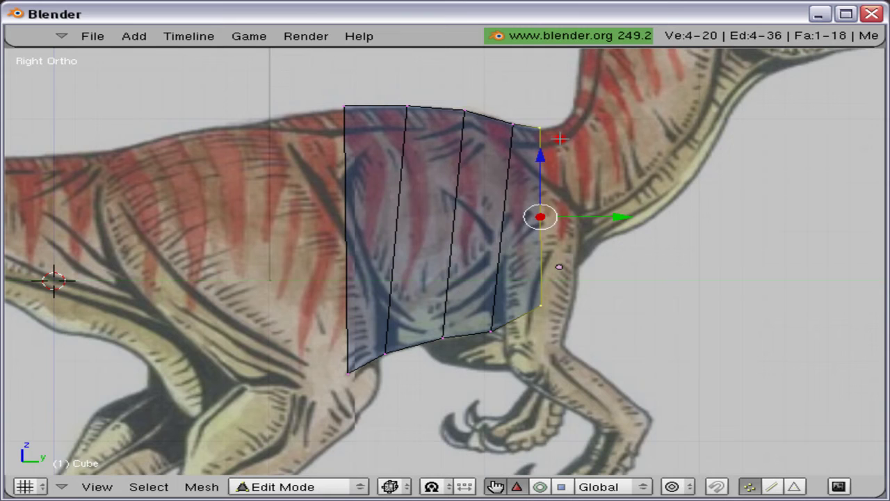
pyautogui.press('g')
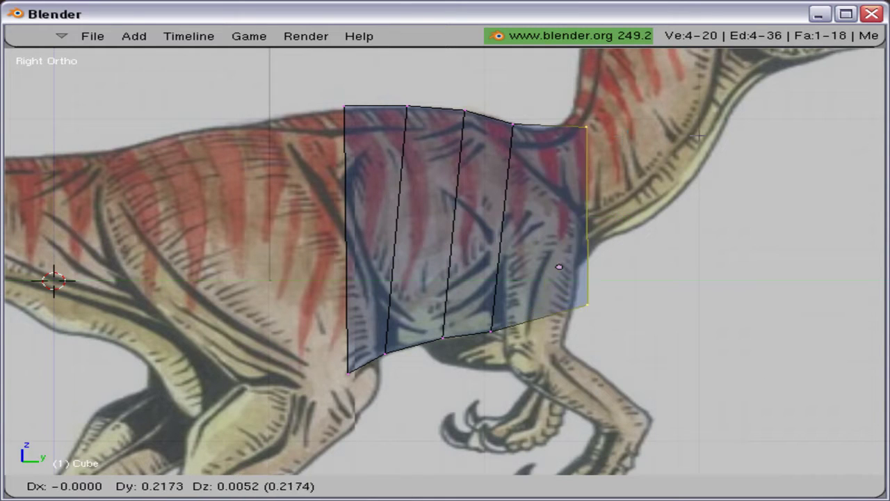
pyautogui.rightClick(709, 135)
pyautogui.press('e')
pyautogui.click(707, 135)
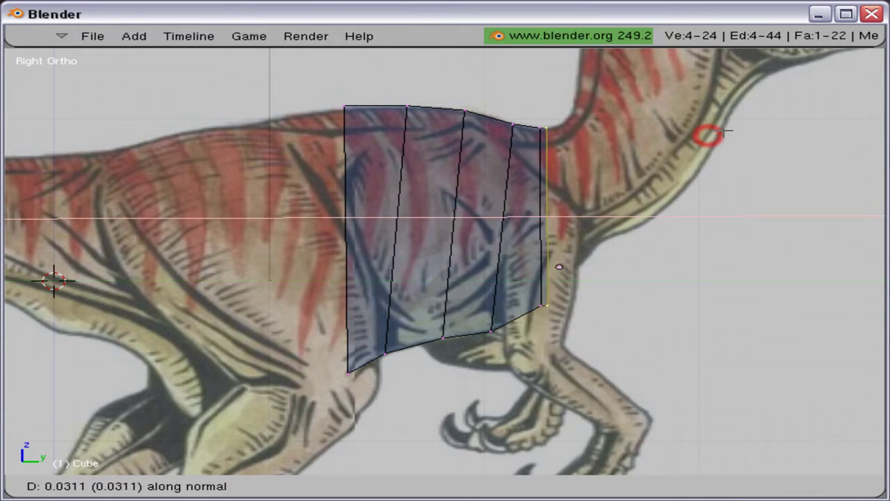
pyautogui.click(782, 129)
# - Rotate the extruded face to follow the neck's slope and move its upper vertices onto the nape outline
pyautogui.press('r')
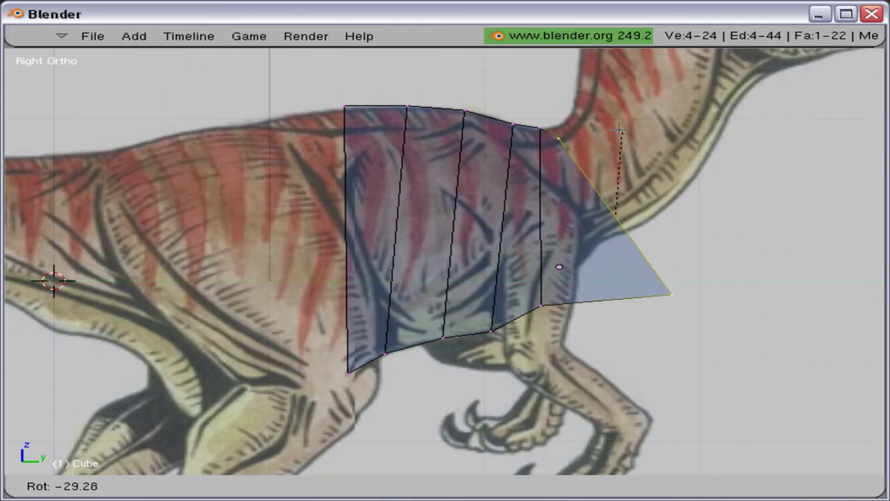
pyautogui.click(605, 144)
pyautogui.press('g')
pyautogui.click(631, 112)
# - Move the neck face's lower vertices back onto the chest outline beneath the neck
pyautogui.press('a')
pyautogui.press('b')
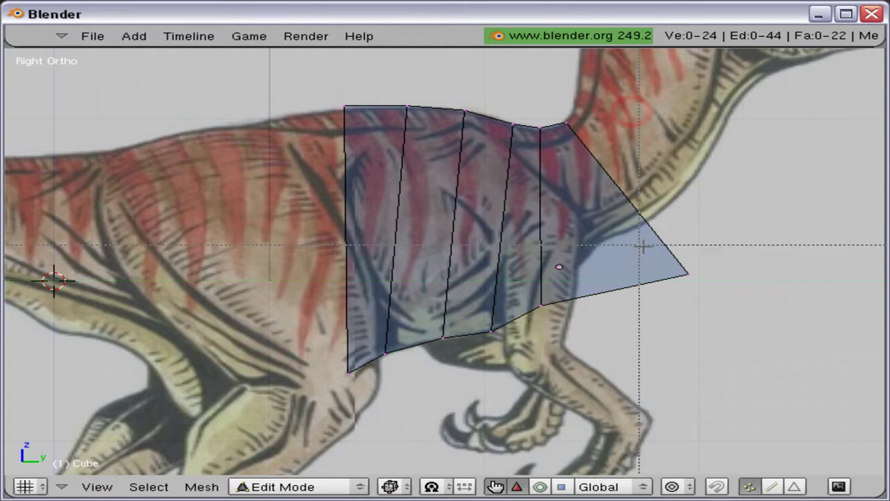
pyautogui.moveTo(673, 249); pyautogui.dragTo(709, 288)
pyautogui.press('g')
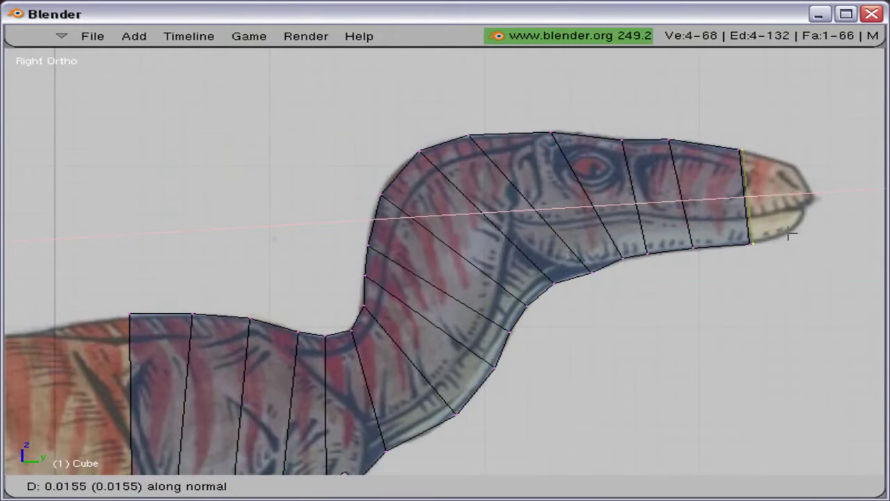
# - Extrude the snout's front face forward and move it so its lower vertices sit on the jaw outline
pyautogui.click(804, 232)
pyautogui.press('g')
pyautogui.click(810, 222)
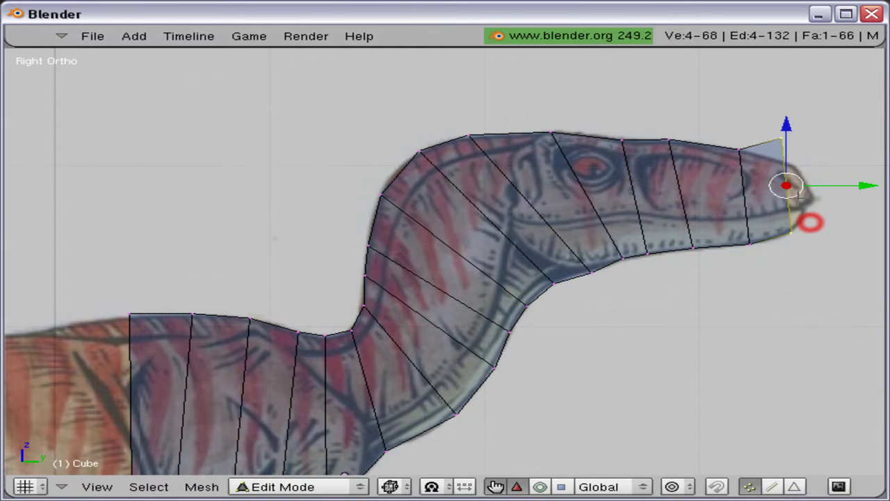
# - Move the snout face's upper vertices down about 0.19 and forward about 0.07 onto the upper snout outline
pyautogui.press('b')
pyautogui.press('b')
pyautogui.middleClick(803, 240)
pyautogui.rightClick(803, 243)
pyautogui.press('g')
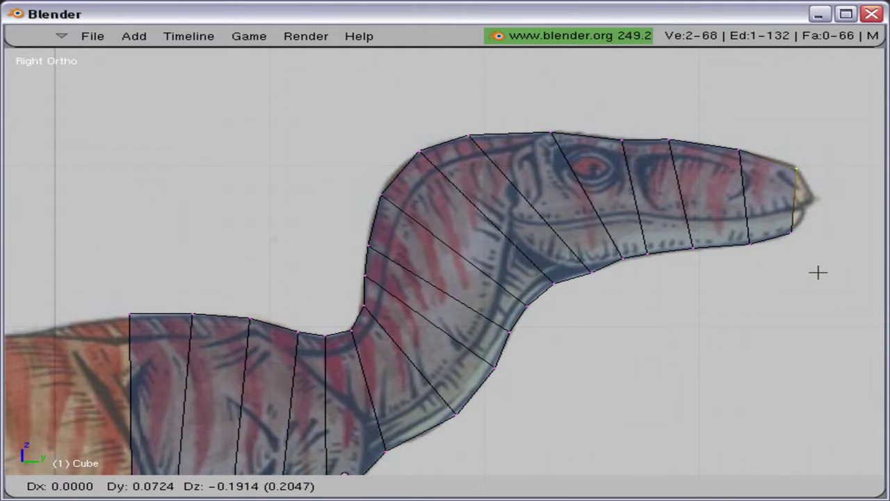
pyautogui.click(817, 271)
# - Extrude the full snout face forward to the tip of the nose and scale it down along Z
pyautogui.keyDown('shift'); pyautogui.moveTo(817, 271); pyautogui.dragTo(426, 249, button='middle'); pyautogui.keyUp('shift')
pyautogui.keyDown('shift'); pyautogui.moveTo(558, 159); pyautogui.dragTo(542, 223, button='middle'); pyautogui.keyUp('shift')
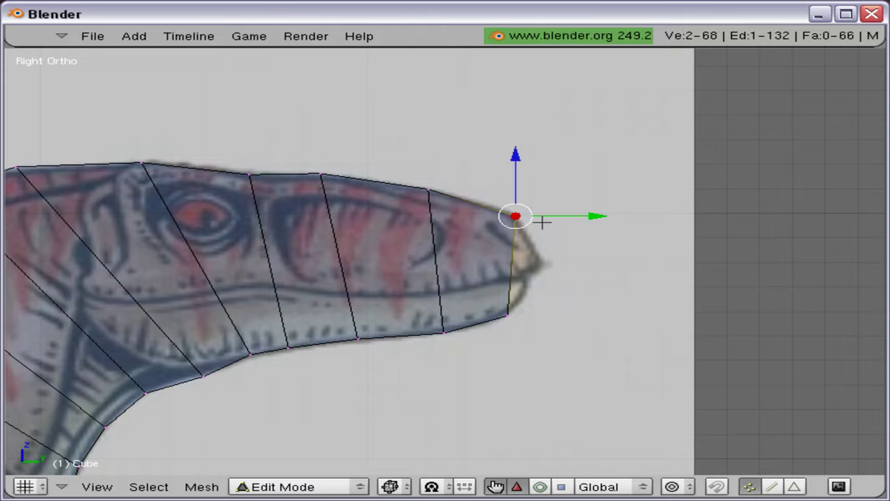
pyautogui.press('b')
pyautogui.press('b')
pyautogui.click(533, 312)
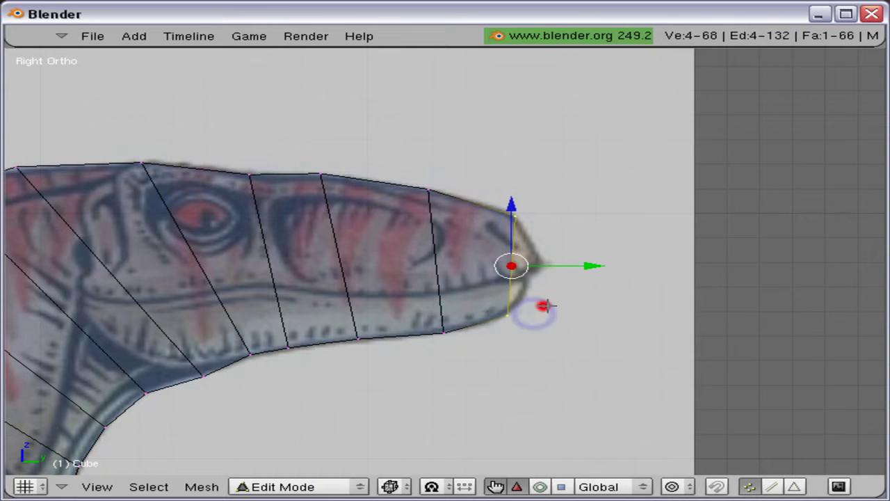
pyautogui.press('e')
pyautogui.click(570, 304)
pyautogui.press('s')
pyautogui.press('z')
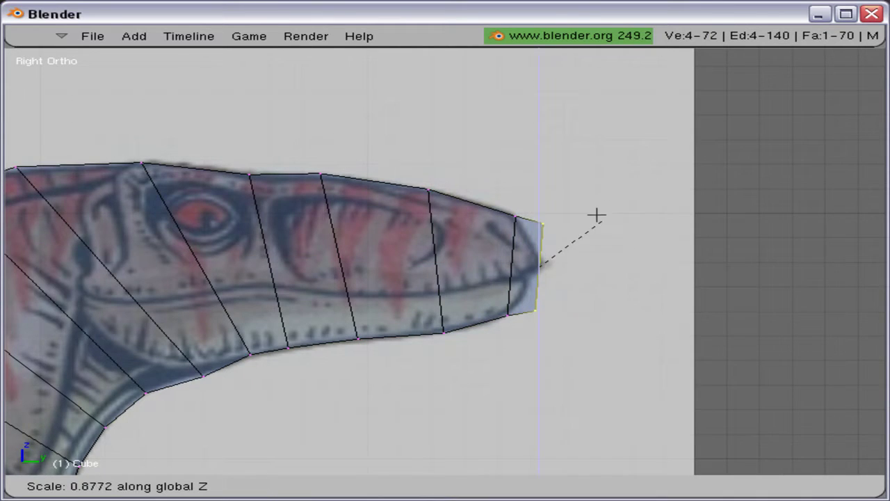
pyautogui.click(538, 240)
# - Examine the extruded head in perspective, deselect everything, and review the remaining hips and tail in side view
pyautogui.moveTo(600, 215); pyautogui.dragTo(444, 220, button='middle')
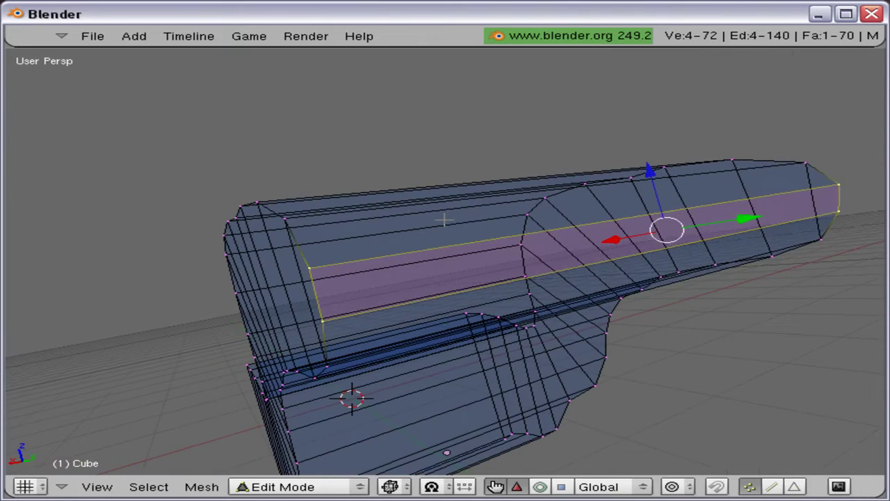
pyautogui.press('a')
pyautogui.scroll(-3, 442, 208)
pyautogui.press('KP_3')
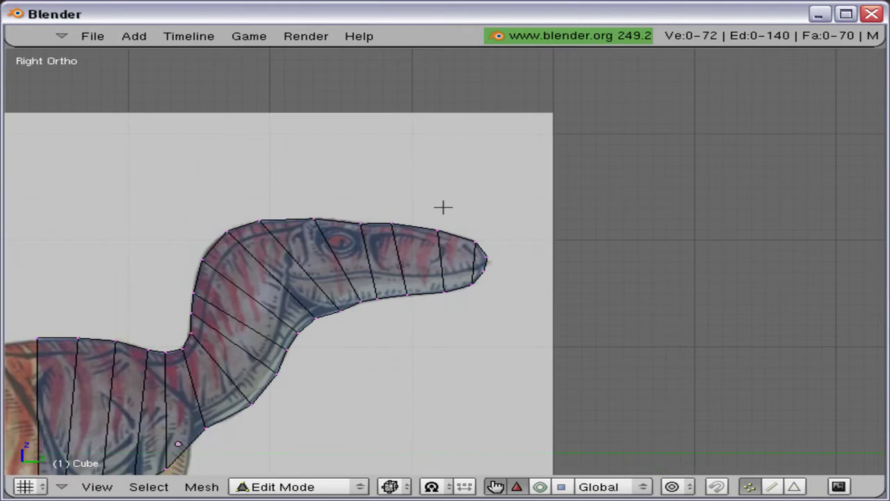
pyautogui.keyDown('shift'); pyautogui.moveTo(508, 213); pyautogui.dragTo(869, 207, button='middle'); pyautogui.keyUp('shift')
pyautogui.keyDown('shift'); pyautogui.moveTo(442, 287); pyautogui.dragTo(610, 127, button='middle'); pyautogui.keyUp('shift')
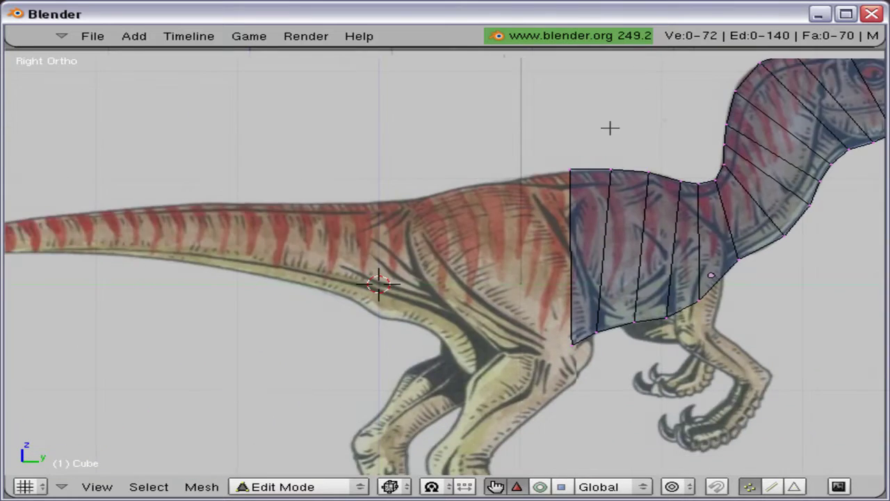
pyautogui.scroll(-3, 555, 147)
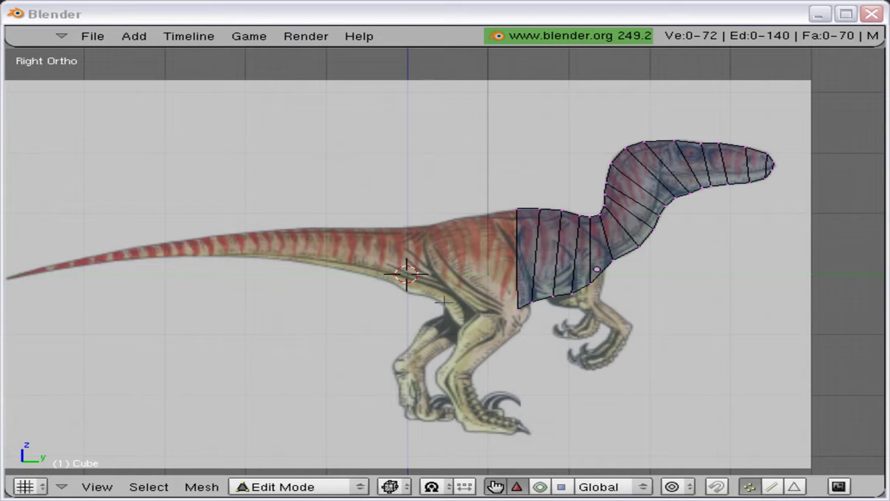
pyautogui.keyDown('shift'); pyautogui.moveTo(431, 313); pyautogui.dragTo(497, 281, button='middle'); pyautogui.keyUp('shift')
pyautogui.scroll(5, 497, 280)
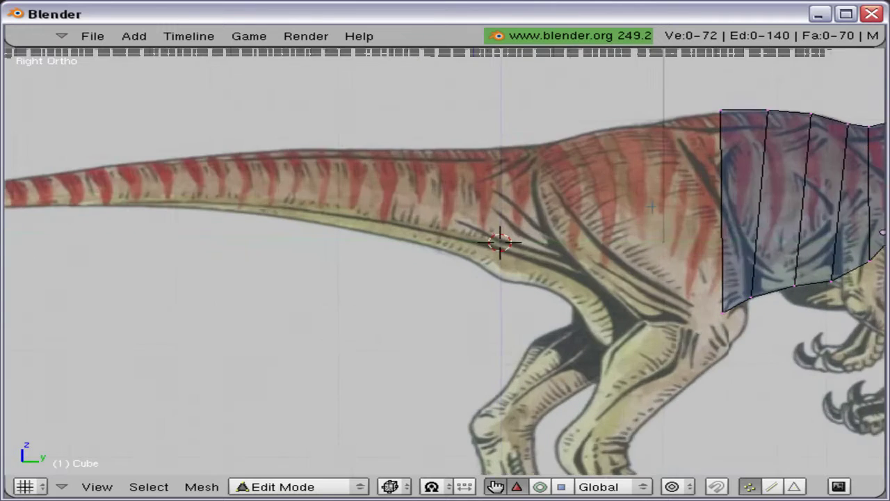
pyautogui.scroll(-1, 497, 280)
pyautogui.keyDown('shift'); pyautogui.moveTo(701, 171); pyautogui.dragTo(648, 179, button='middle'); pyautogui.keyUp('shift')
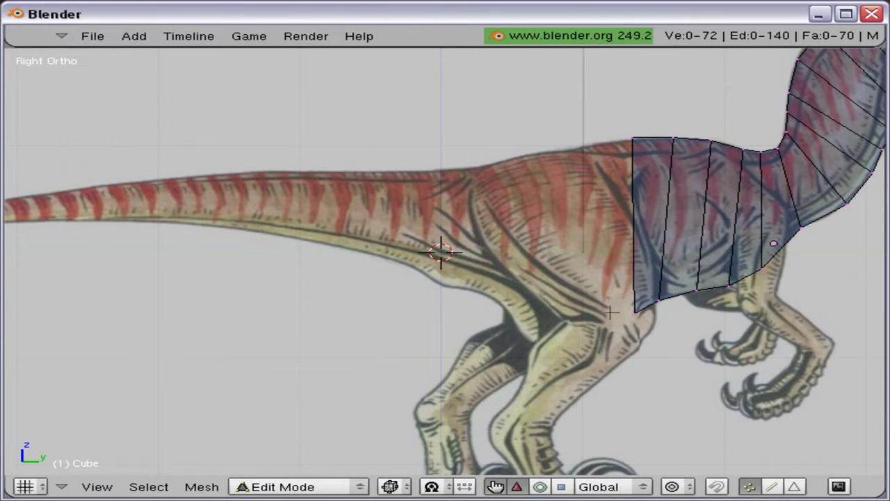
pyautogui.keyDown('shift'); pyautogui.moveTo(610, 313); pyautogui.dragTo(571, 352, button='middle'); pyautogui.keyUp('shift')
# - Extrude the torso's rear face about 0.32 toward the hips and lower it onto the back outline
pyautogui.click(572, 202)
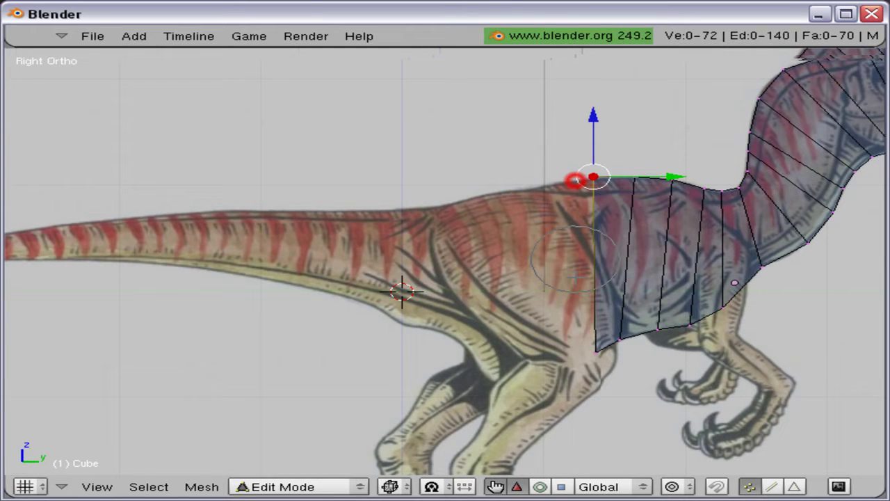
pyautogui.moveTo(572, 201); pyautogui.dragTo(575, 339)
pyautogui.rightClick(575, 339)
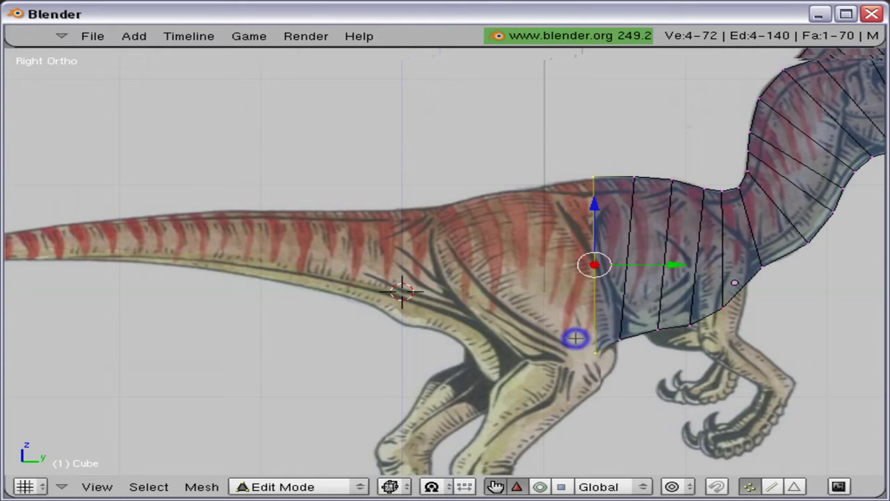
pyautogui.press('e')
pyautogui.click(575, 338)
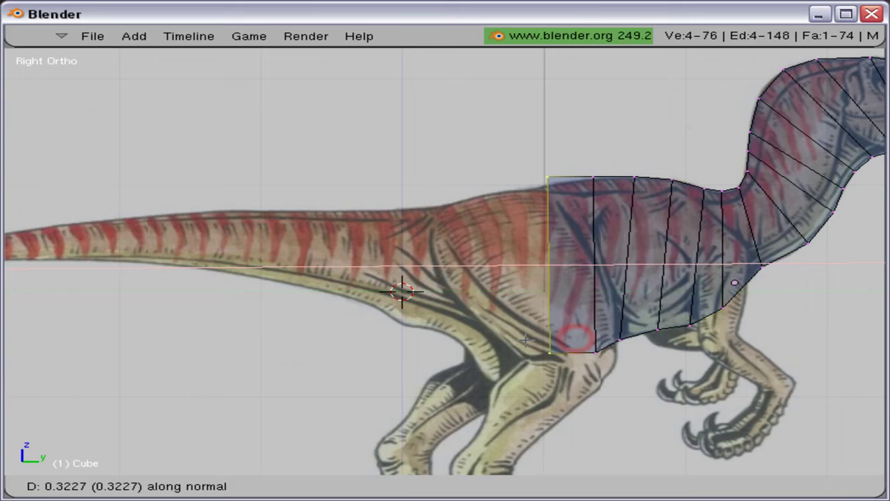
pyautogui.click(527, 342)
pyautogui.press('g')
pyautogui.click(525, 355)
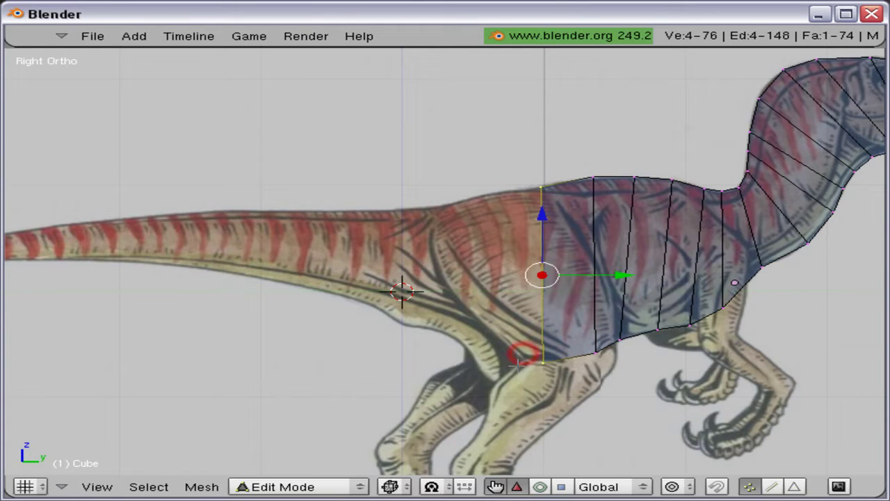
# - Move the new rear face's lower vertices down and forward onto the front edge of the thigh
pyautogui.press('a')
pyautogui.press('b')
pyautogui.press('b')
pyautogui.click(538, 367)
pyautogui.rightClick(538, 367)
pyautogui.press('g')
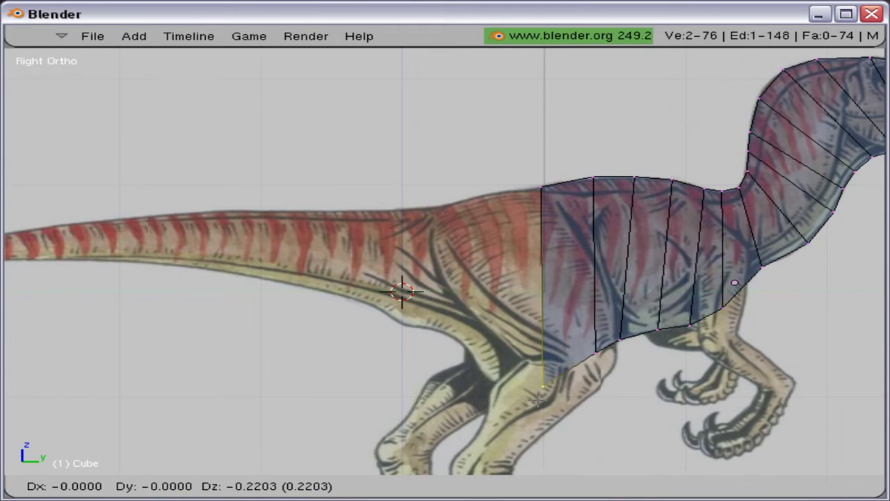
pyautogui.click(565, 394)
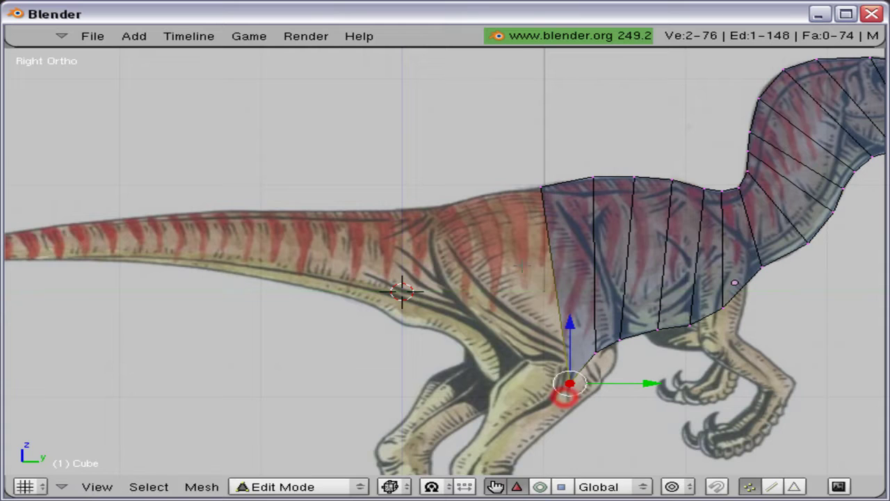
# - Select the whole slanted rear face and extrude it backward across the hips
pyautogui.click(539, 199)
pyautogui.press('e')
pyautogui.click(535, 199)
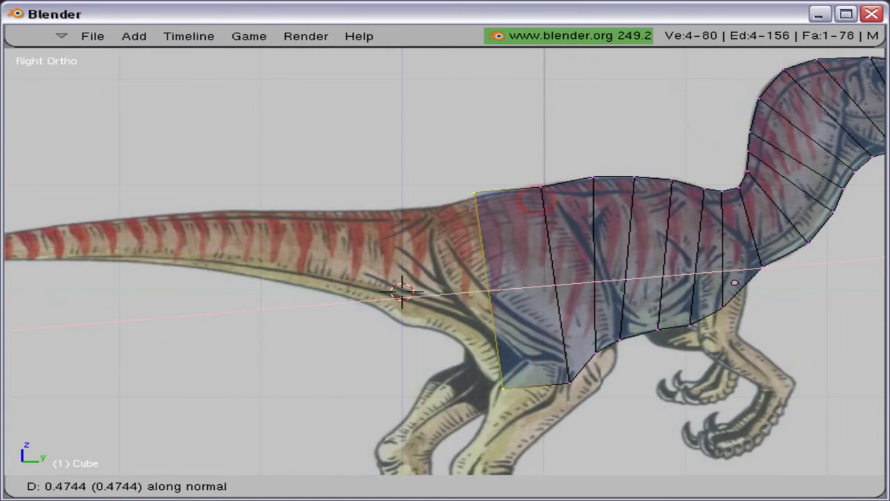
pyautogui.click(482, 211)
# - Move the hip face's lower vertices down and slightly forward onto the upper thigh
pyautogui.press('b')
pyautogui.press('b')
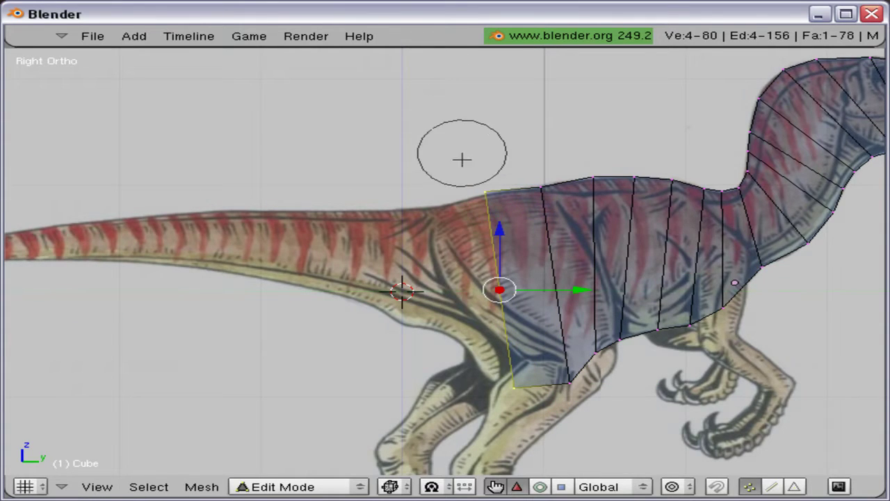
pyautogui.middleClick(464, 178)
pyautogui.rightClick(463, 180)
pyautogui.press('g')
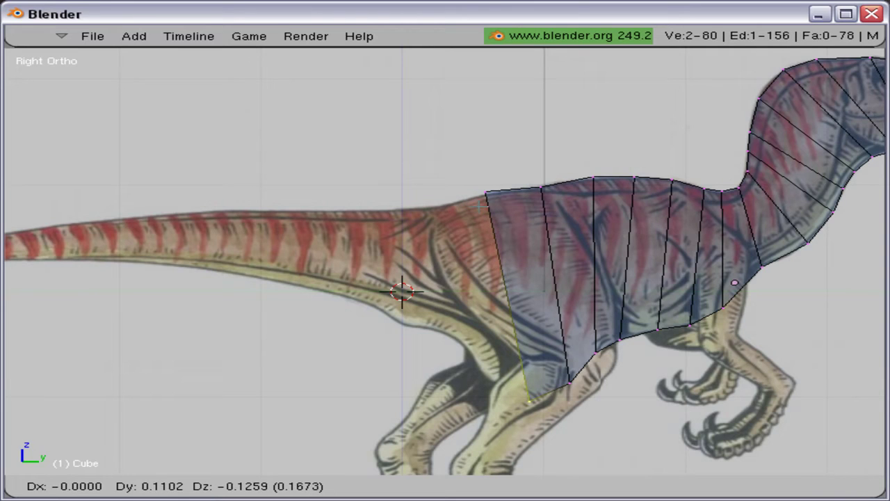
pyautogui.click(472, 205)
# - Select only the hip face's upper vertices and lower them slightly onto the back outline
pyautogui.press('b')
pyautogui.press('b')
pyautogui.click(497, 178)
pyautogui.rightClick(495, 178)
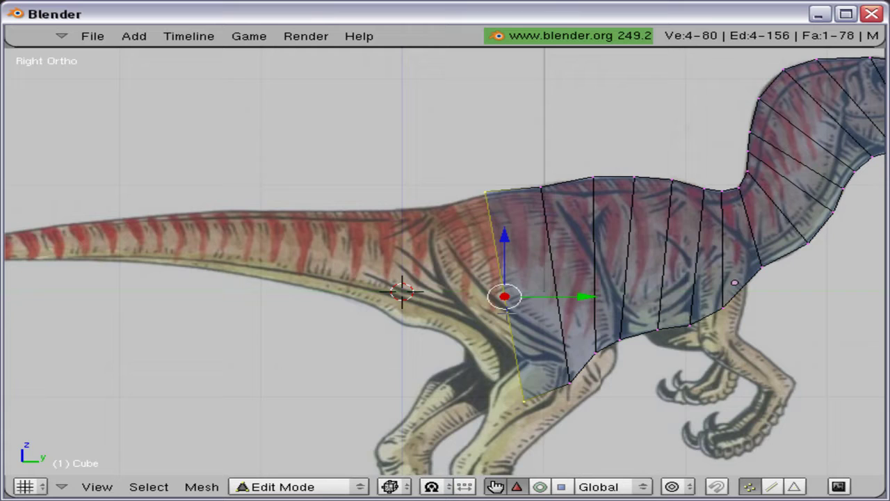
pyautogui.middleClick(554, 375)
pyautogui.press('Escape')
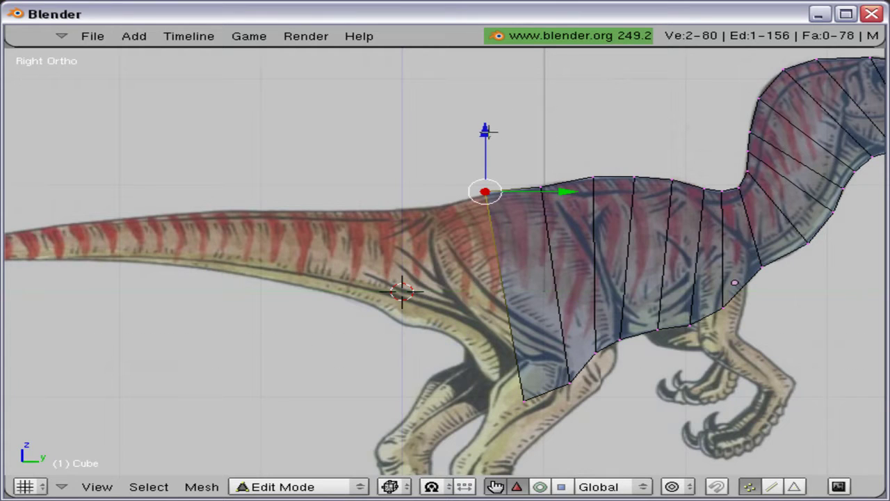
pyautogui.moveTo(489, 132); pyautogui.dragTo(489, 136)
# - Reselect the complete hip face and extrude it backward toward the base of the tail
pyautogui.press('b')
pyautogui.press('b')
pyautogui.click(509, 404)
pyautogui.rightClick(509, 405)
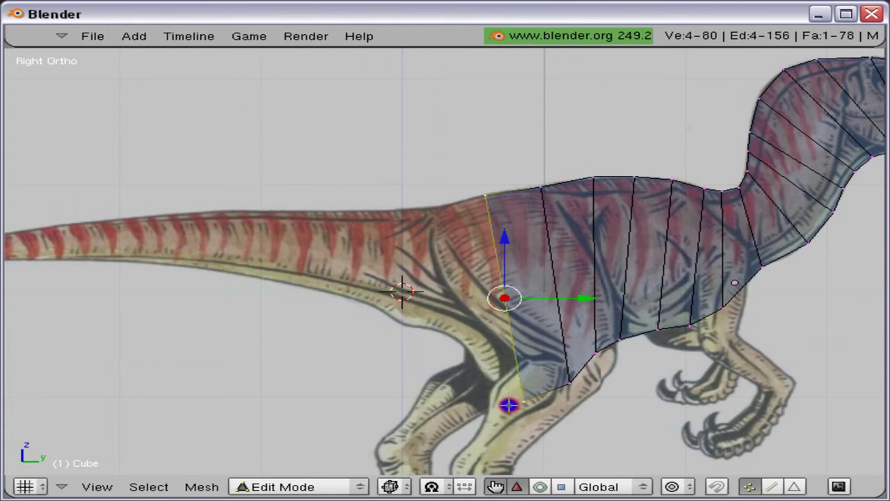
pyautogui.press('e')
pyautogui.click(509, 405)
pyautogui.click(467, 405)
# - Raise the new face until its lower vertices meet the rear of the thigh, and lower its upper vertices onto the back outline
pyautogui.press('g')
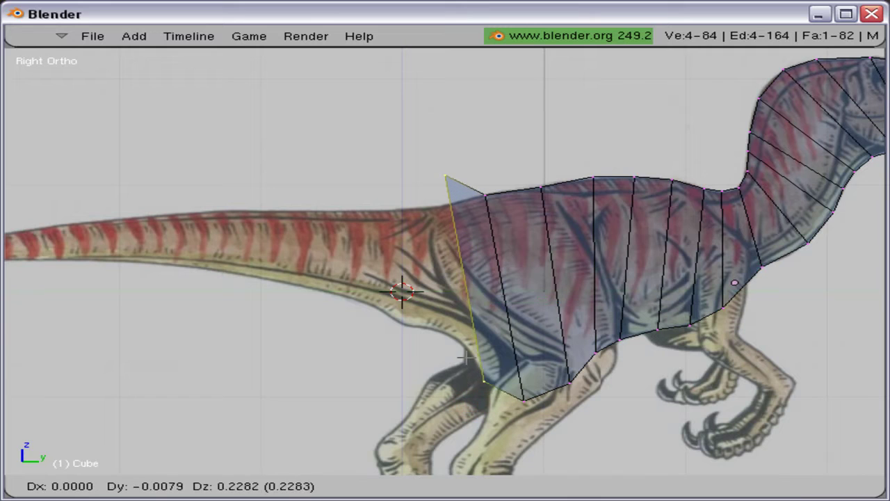
pyautogui.click(463, 357)
pyautogui.rightClick(478, 394)
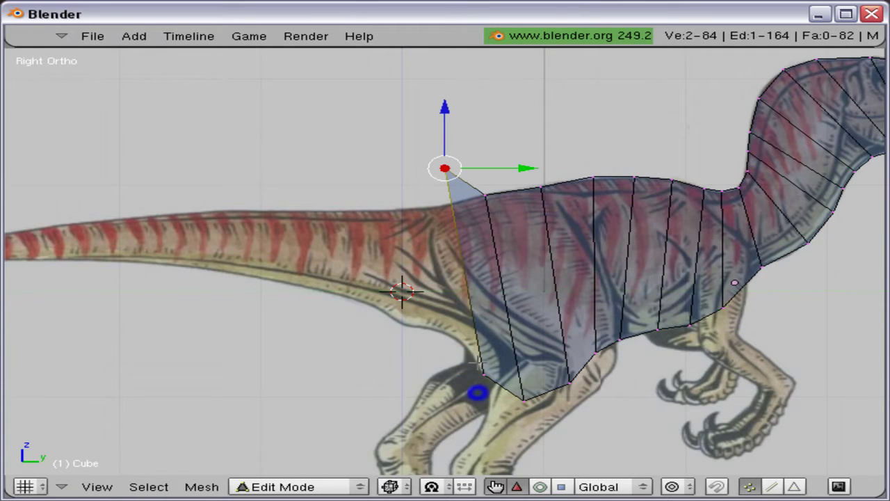
pyautogui.moveTo(445, 114); pyautogui.dragTo(445, 153)
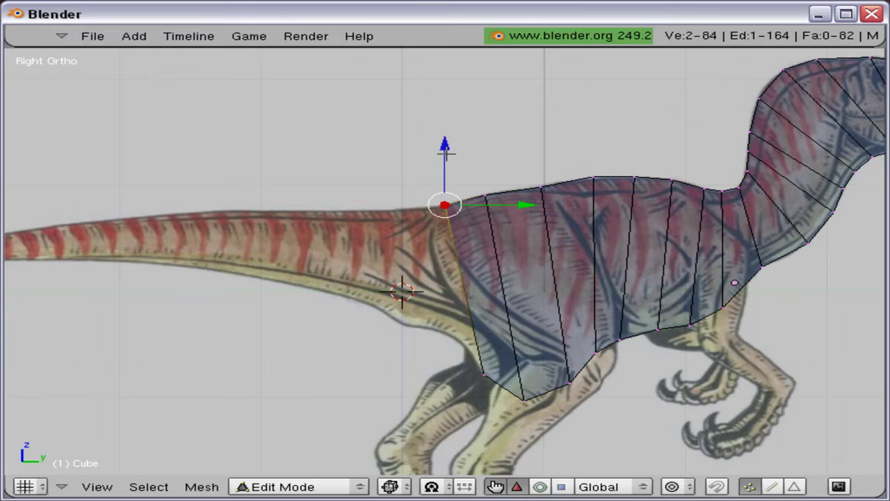
# - Select the whole face at the rear of the hips and extrude it as a region toward the tail
pyautogui.press('b')
pyautogui.press('b')
pyautogui.click(465, 374)
pyautogui.press('e')
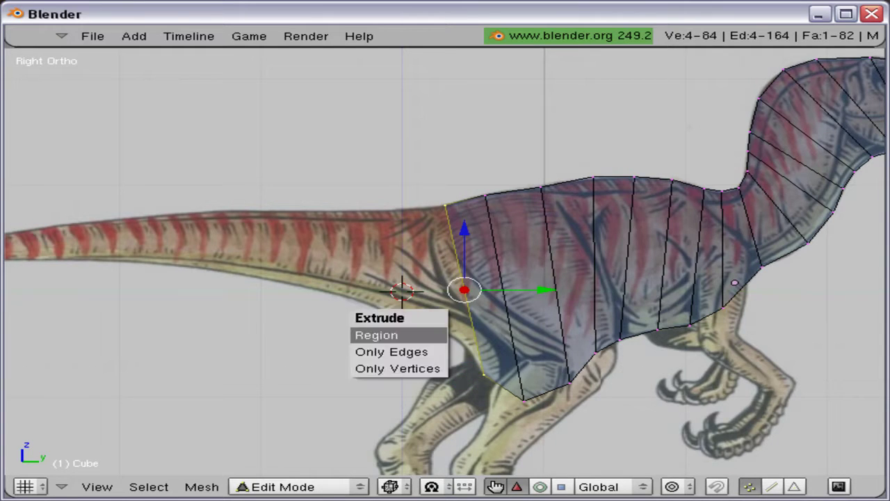
pyautogui.click(422, 335)
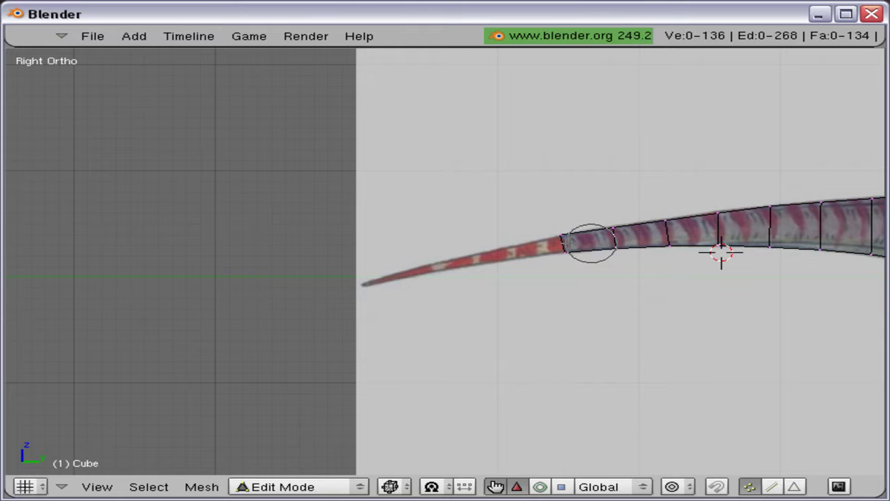
# - Extrude the rear face of the tail and move it back to the tail tip in the background image
pyautogui.press('e')
pyautogui.click(561, 232)
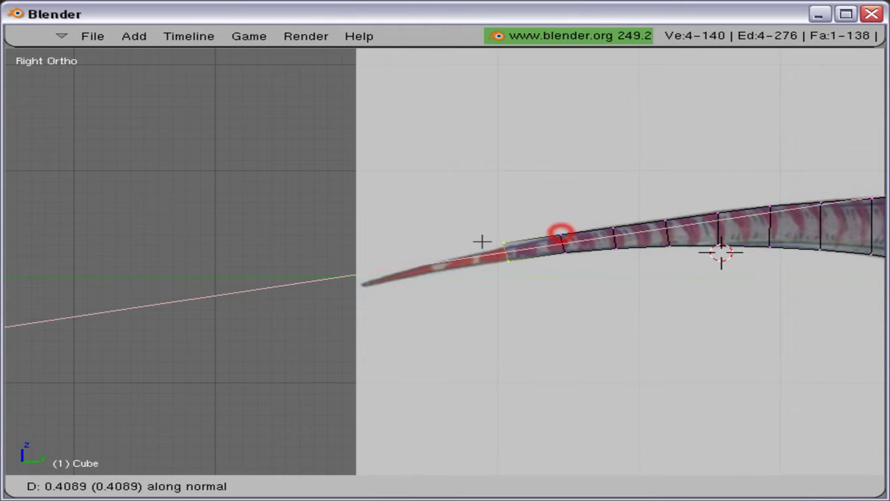
pyautogui.click(431, 248)
pyautogui.press('g')
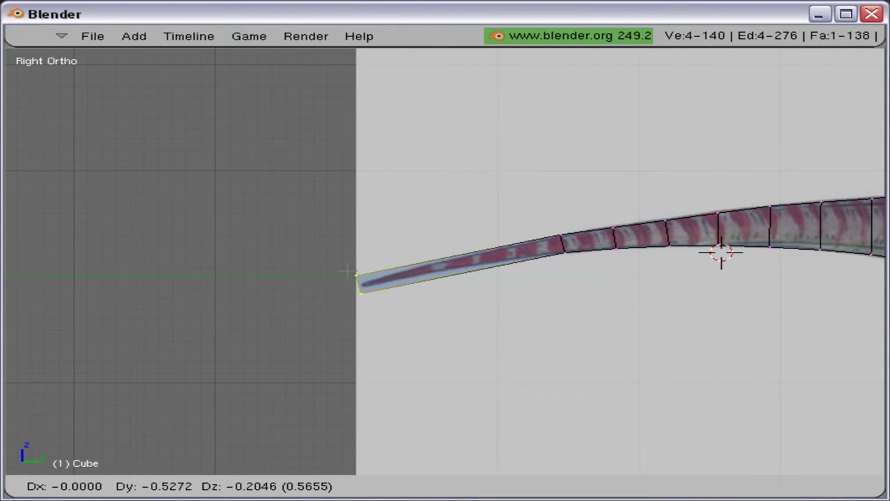
pyautogui.click(350, 275)
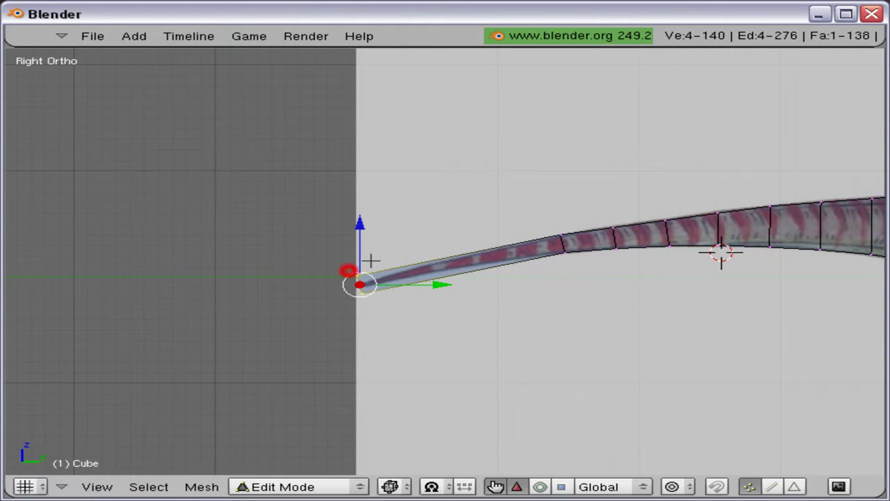
# - Divide the long last tail section with two loop cuts
pyautogui.press('s')
pyautogui.press('z')
pyautogui.click(435, 222)
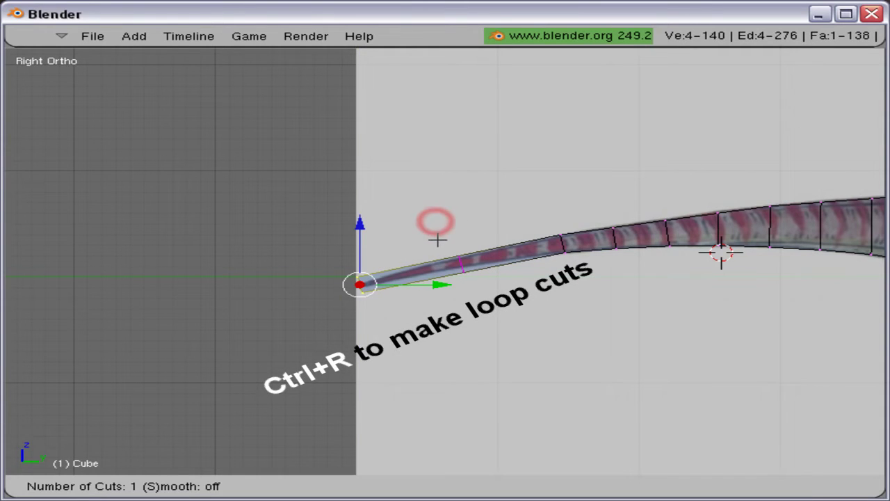
pyautogui.click(438, 240)
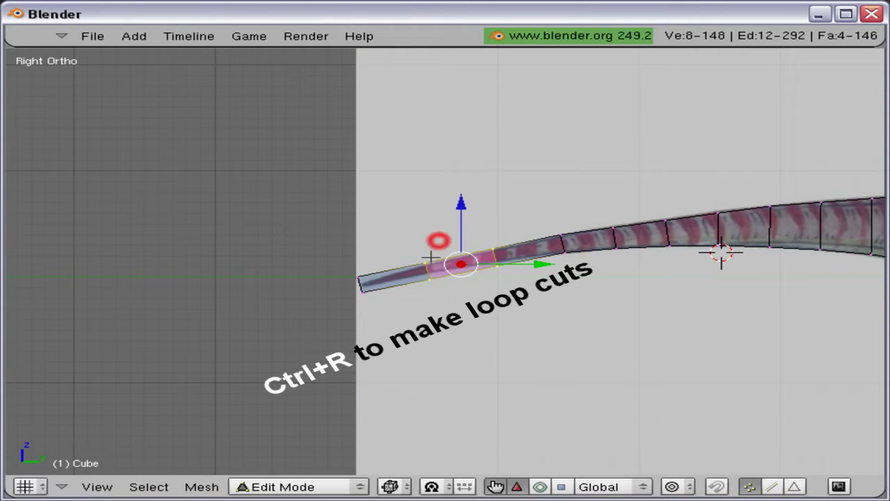
# - Select the lower vertices of the new loop nearer the body and raise them slightly onto the tail's underside outline
pyautogui.press('a')
pyautogui.scroll(4, 360, 308)
pyautogui.press('v')
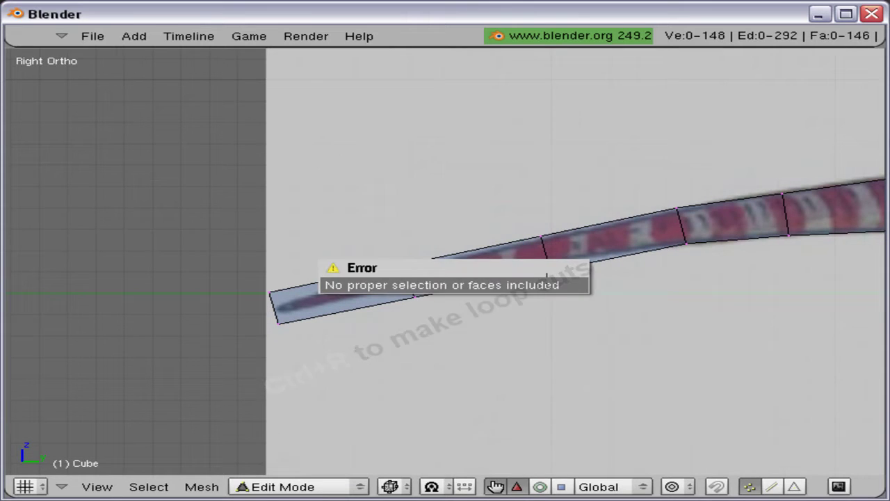
pyautogui.click(547, 281)
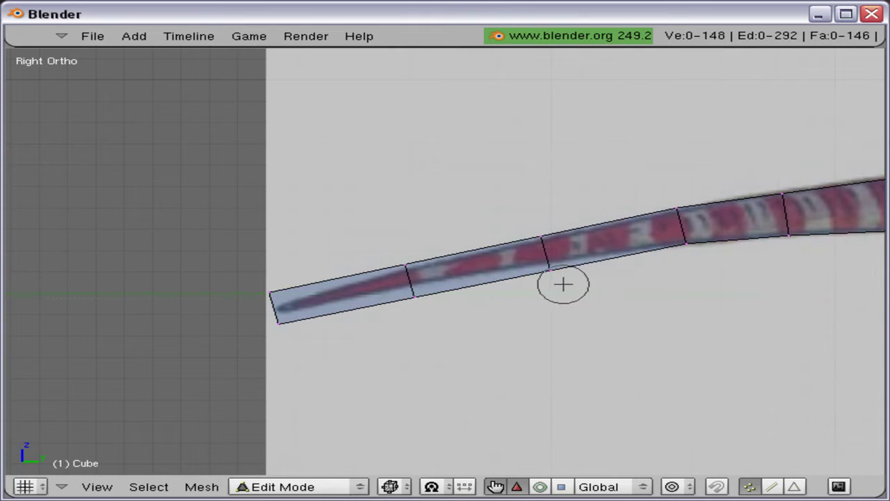
pyautogui.click(554, 281)
pyautogui.rightClick(552, 280)
pyautogui.moveTo(553, 232); pyautogui.dragTo(553, 226)
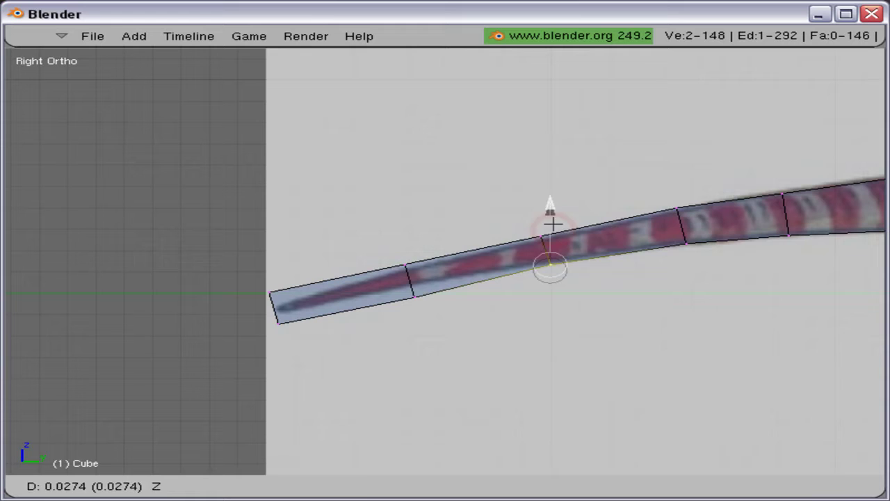
# - Select the lower vertices of the new loop nearer the tip and raise them onto the tail's underside outline
pyautogui.press('a')
pyautogui.press('b')
pyautogui.press('b')
pyautogui.click(419, 295)
pyautogui.rightClick(419, 293)
pyautogui.moveTo(418, 242); pyautogui.dragTo(417, 242)
pyautogui.click(416, 241)
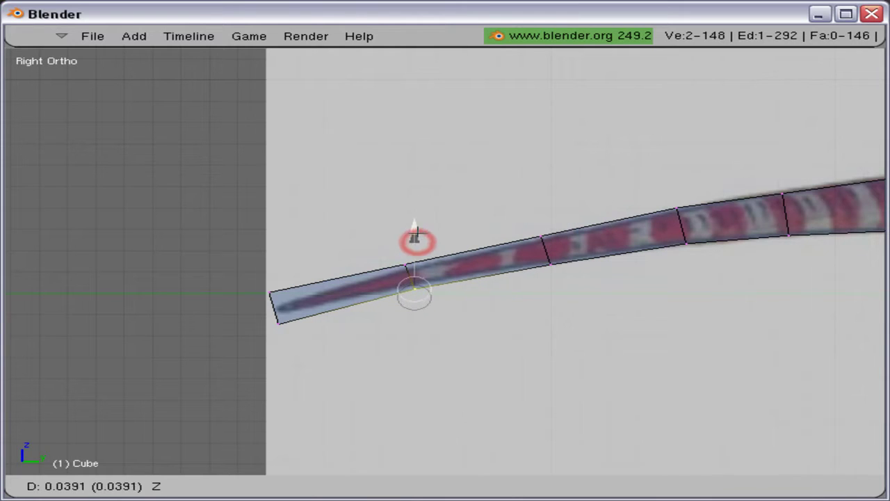
# - Select the lower vertices of the tail's end face and raise them vertically onto the bottom of the pictured tip
pyautogui.press('a')
pyautogui.click(290, 318)
pyautogui.rightClick(282, 310)
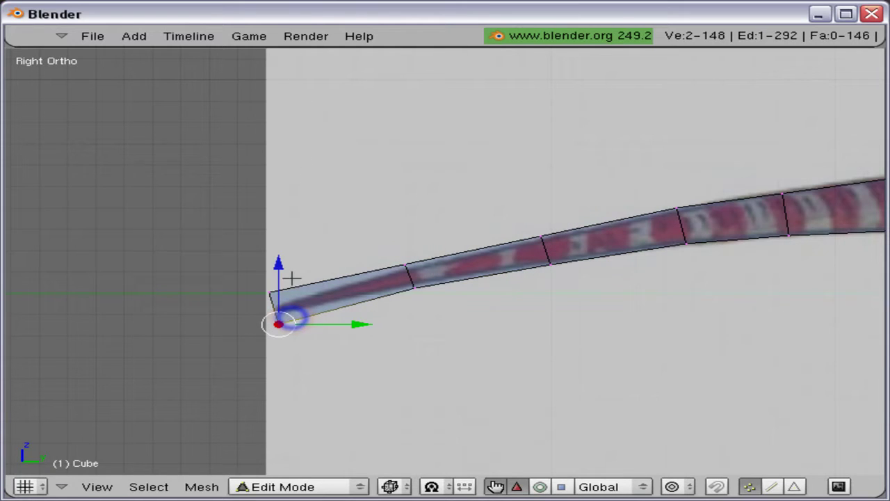
pyautogui.press('g')
pyautogui.press('z')
pyautogui.click(282, 264)
# - Select the upper vertices of the tail's end face and lower them so the tail tapers to the pictured tip
pyautogui.press('a')
pyautogui.click(268, 289)
pyautogui.rightClick(264, 284)
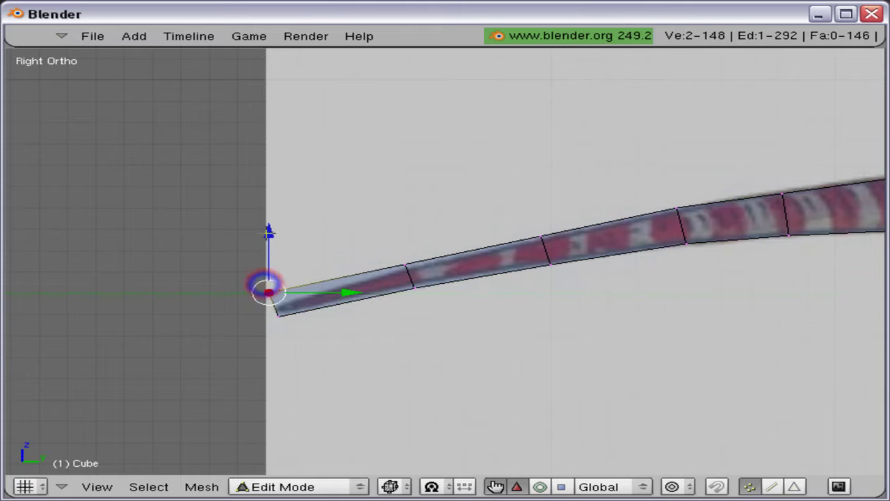
pyautogui.moveTo(268, 232); pyautogui.dragTo(269, 245)
pyautogui.press('g')
pyautogui.click(269, 246)
# - Add one loop cut across the last tail section, close to the tip
pyautogui.hotkey('ctrl', 'r')
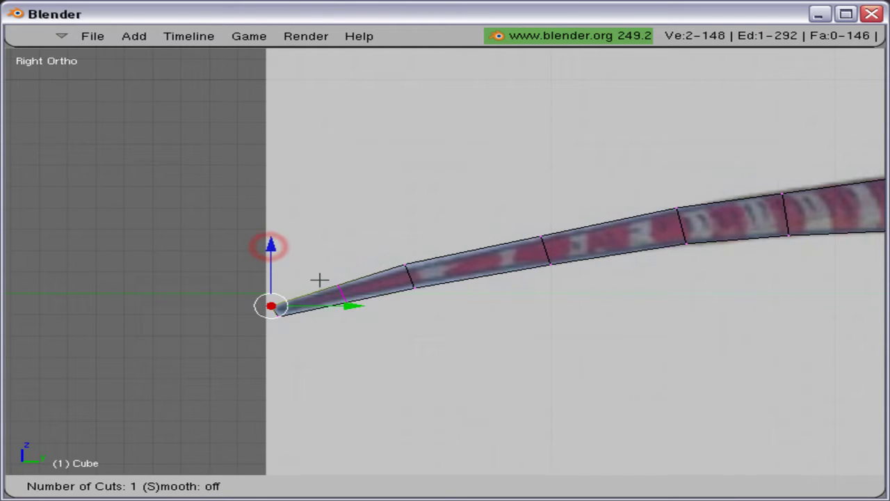
pyautogui.click(322, 280)
pyautogui.click(312, 288)
# - Add one lengthwise loop cut down the middle of the whole body, from head to tail
pyautogui.moveTo(311, 287); pyautogui.dragTo(463, 308, button='middle')
pyautogui.hotkey('ctrl', 'r')
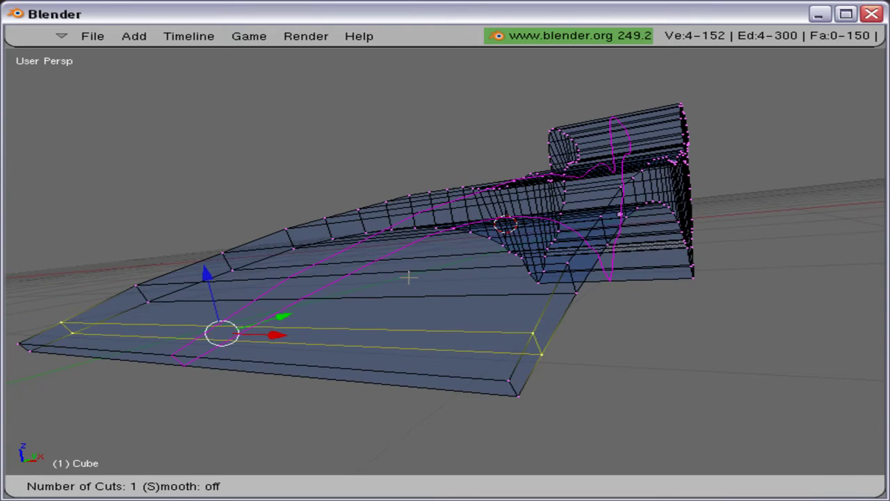
pyautogui.click(421, 289)
pyautogui.click(418, 285)
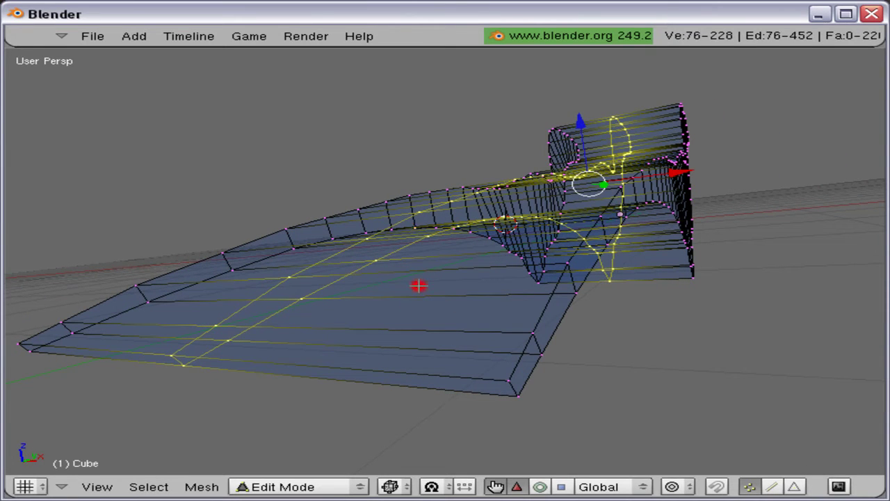
# - In top view, select the outer vertices on the negative X side of the body and delete them, leaving one half
pyautogui.rightClick(418, 284)
pyautogui.press('KP_7')
pyautogui.scroll(-6, 362, 282)
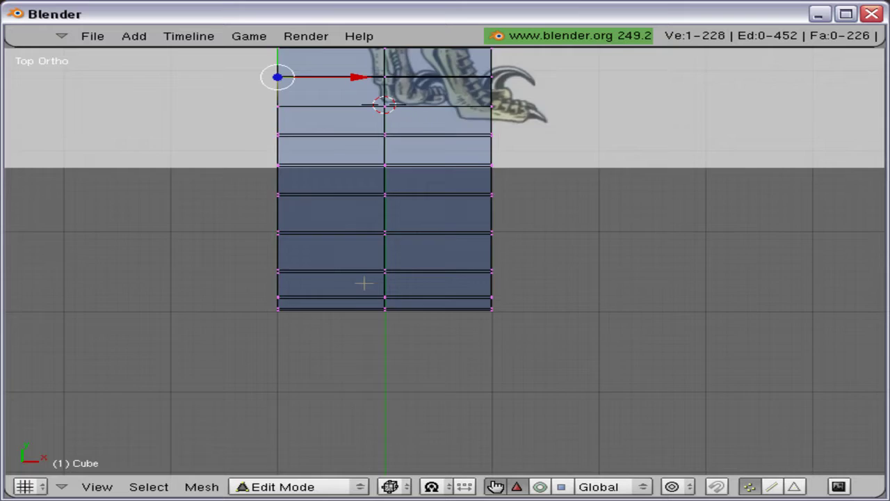
pyautogui.moveTo(357, 117); pyautogui.dragTo(428, 348)
pyautogui.scroll(4, 427, 348)
pyautogui.press('x')
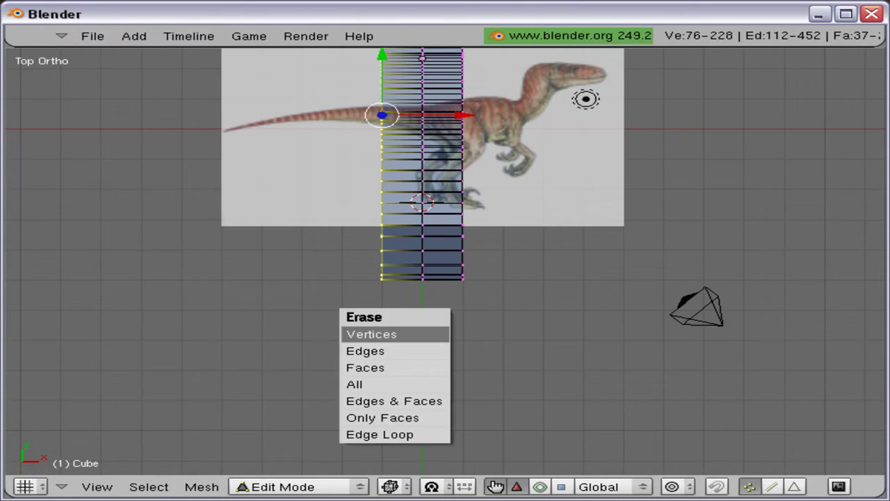
pyautogui.click(428, 335)
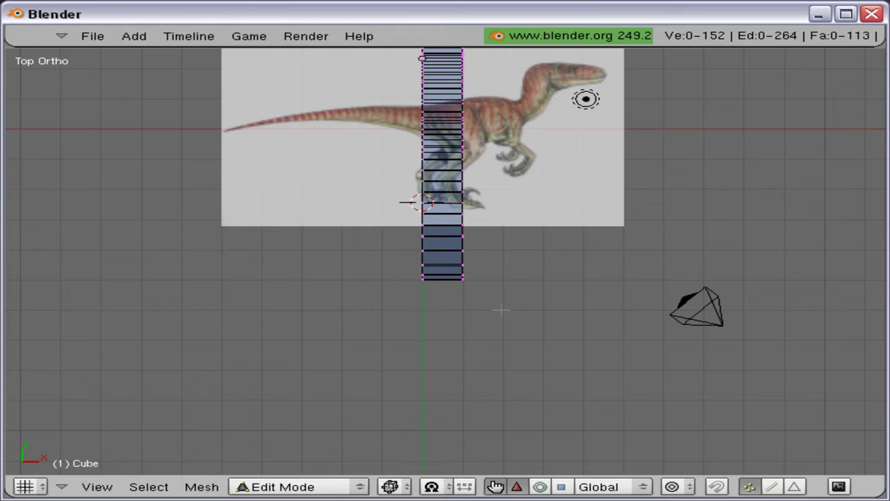
# - Add a Mirror modifier to the half body and turn on Do Clipping
pyautogui.hotkey('ctrl', 'Up')
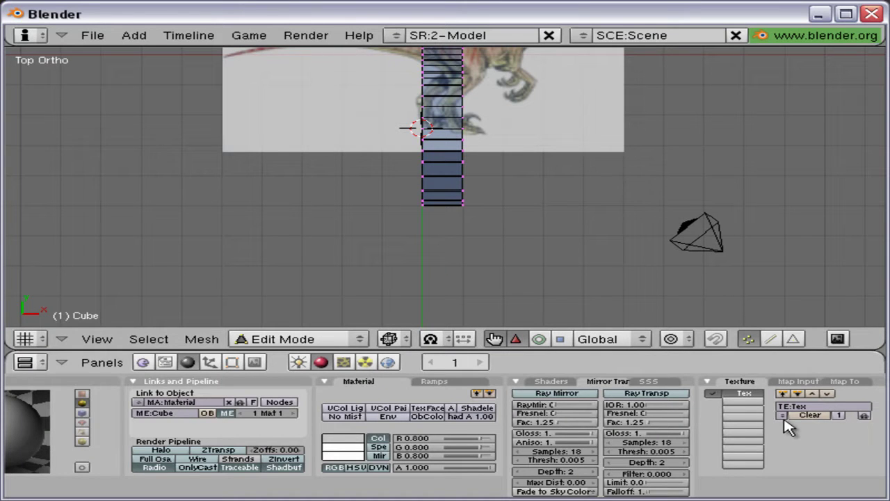
pyautogui.click(232, 362)
pyautogui.moveTo(435, 431); pyautogui.dragTo(12, 429, button='middle')
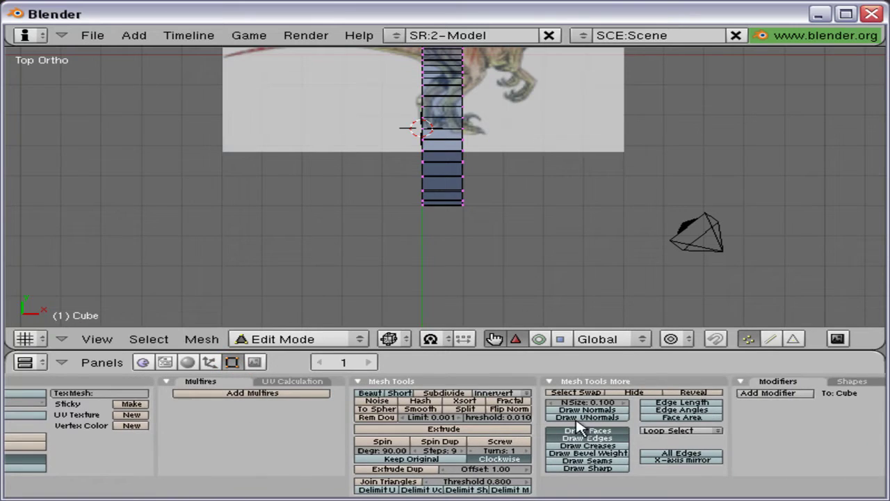
pyautogui.click(768, 393)
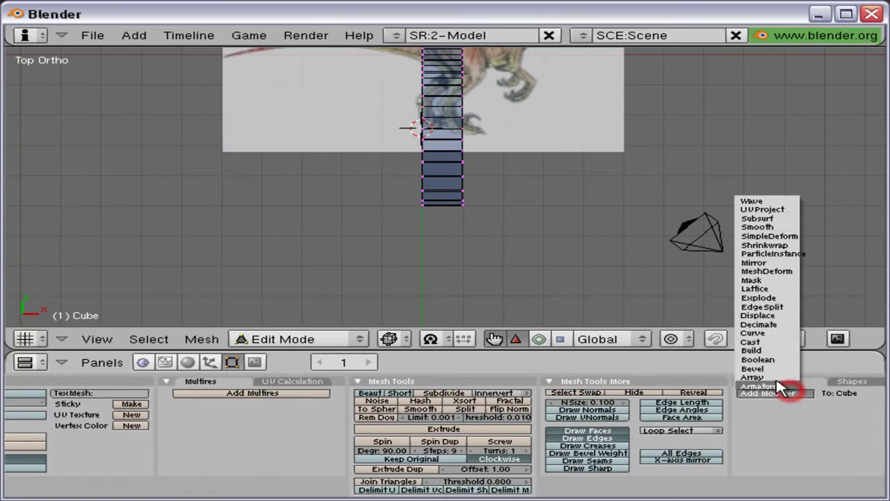
pyautogui.click(777, 262)
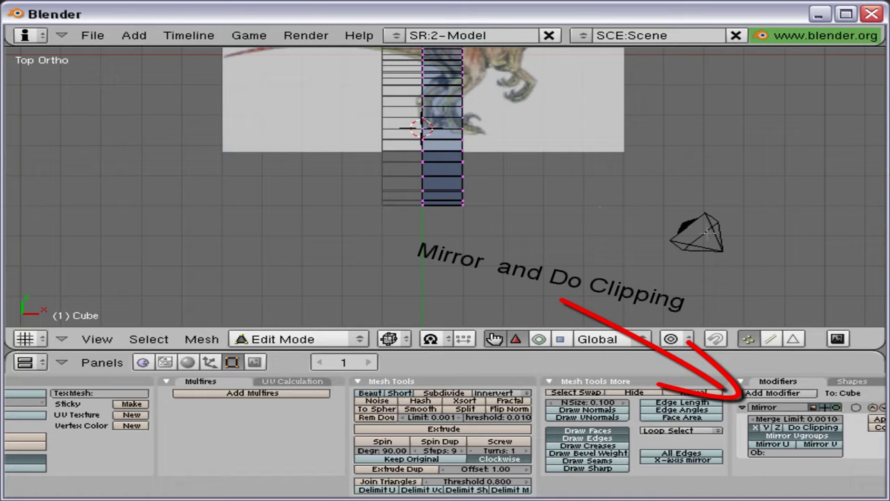
pyautogui.click(811, 428)
pyautogui.hotkey('ctrl', 'Up')
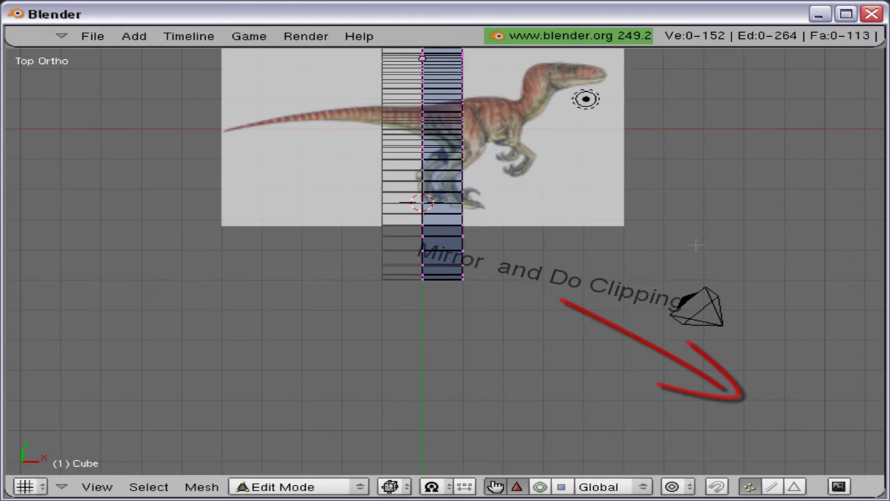
pyautogui.press('KP_3')
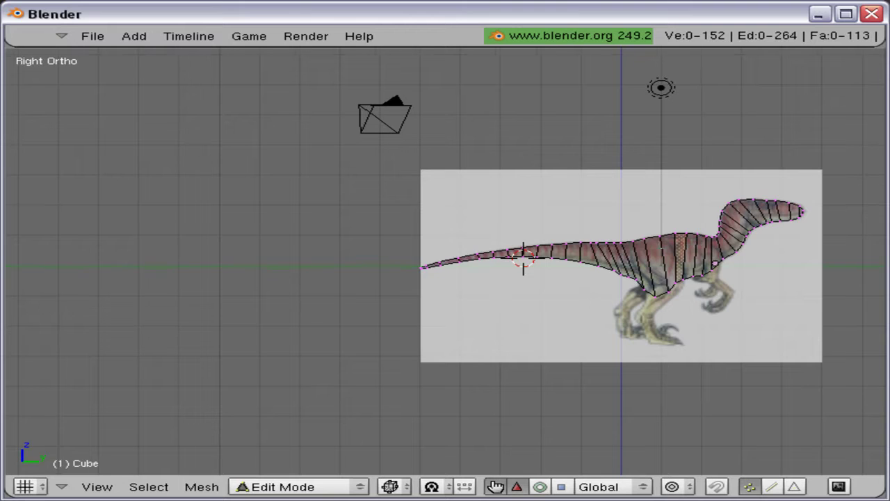
pyautogui.keyDown('shift'); pyautogui.moveTo(643, 234); pyautogui.dragTo(338, 233, button='middle'); pyautogui.keyUp('shift')
pyautogui.scroll(3, 338, 233)
pyautogui.keyDown('shift'); pyautogui.moveTo(220, 213); pyautogui.dragTo(665, 273, button='middle'); pyautogui.keyUp('shift')
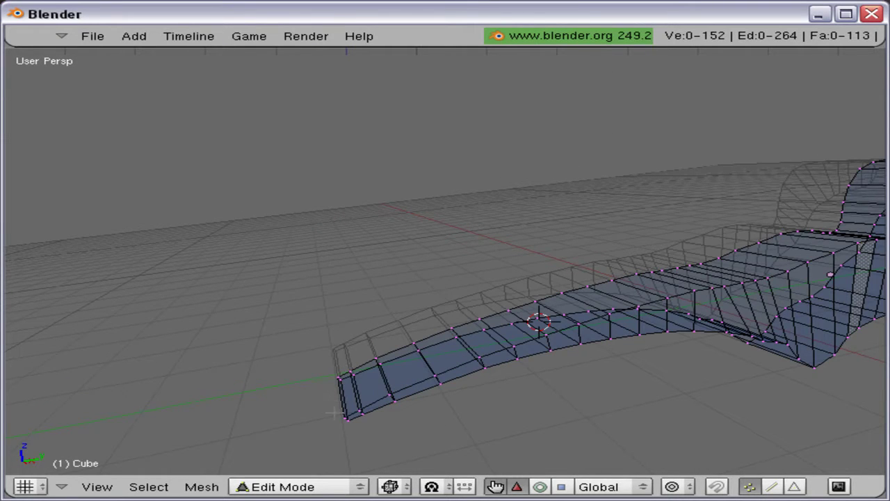
pyautogui.rightClick(344, 415)
pyautogui.keyDown('shift'); pyautogui.rightClick(342, 418); pyautogui.keyUp('shift')
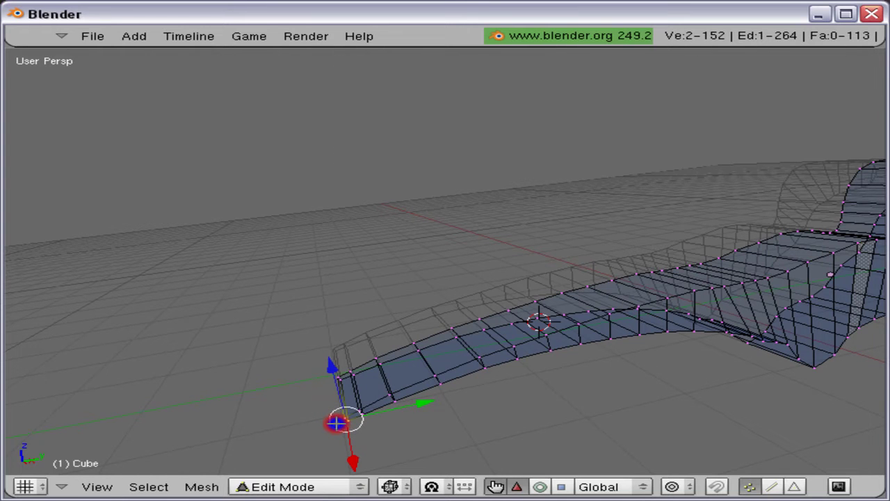
pyautogui.moveTo(350, 443); pyautogui.dragTo(493, 366, button='middle')
pyautogui.scroll(3, 493, 366)
pyautogui.press('a')
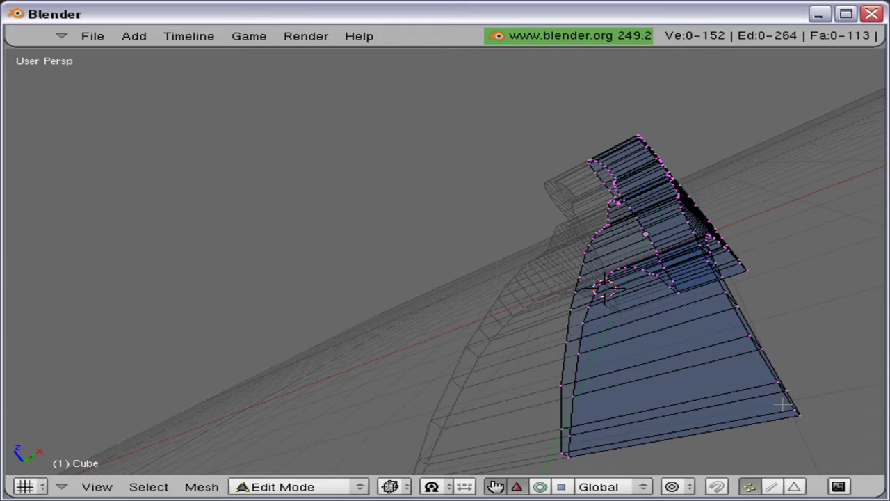
# - Select the upper outer vertex of the tail tip, add the upper centreline vertex, and merge them At Last
pyautogui.rightClick(783, 405)
pyautogui.keyDown('shift'); pyautogui.rightClick(551, 438); pyautogui.keyUp('shift')
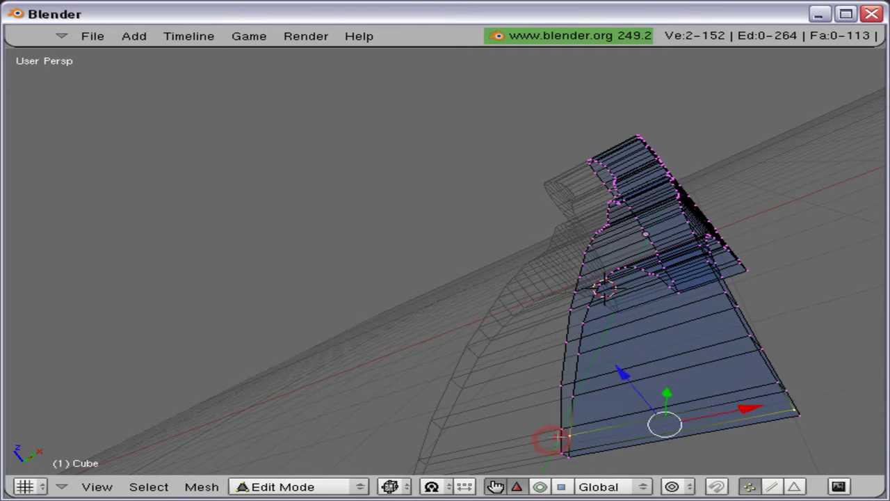
pyautogui.keyDown('shift'); pyautogui.rightClick(556, 433); pyautogui.keyUp('shift')
pyautogui.keyDown('shift'); pyautogui.rightClick(562, 431); pyautogui.keyUp('shift')
pyautogui.keyDown('shift'); pyautogui.rightClick(560, 427); pyautogui.keyUp('shift')
pyautogui.keyDown('shift'); pyautogui.rightClick(562, 448); pyautogui.keyUp('shift')
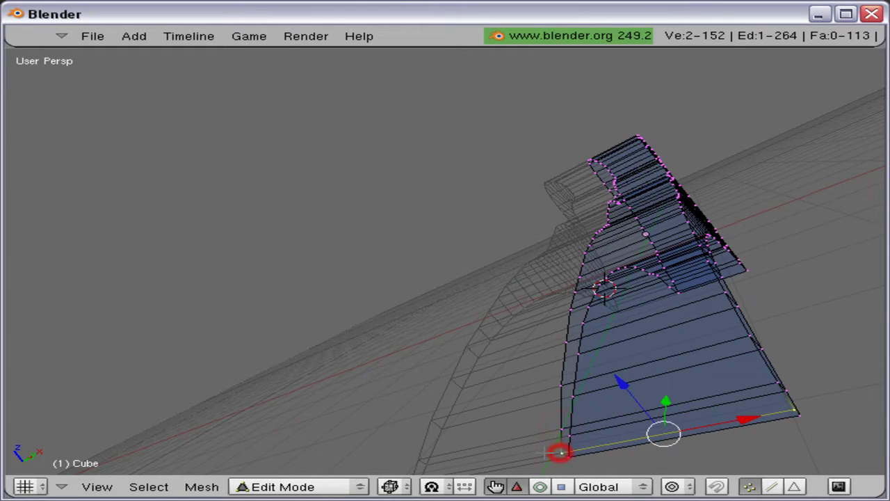
pyautogui.press('w')
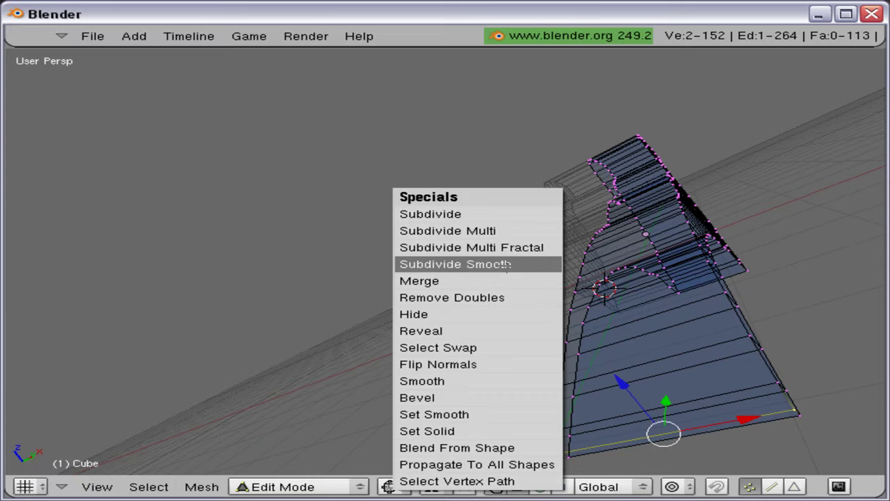
pyautogui.click(504, 275)
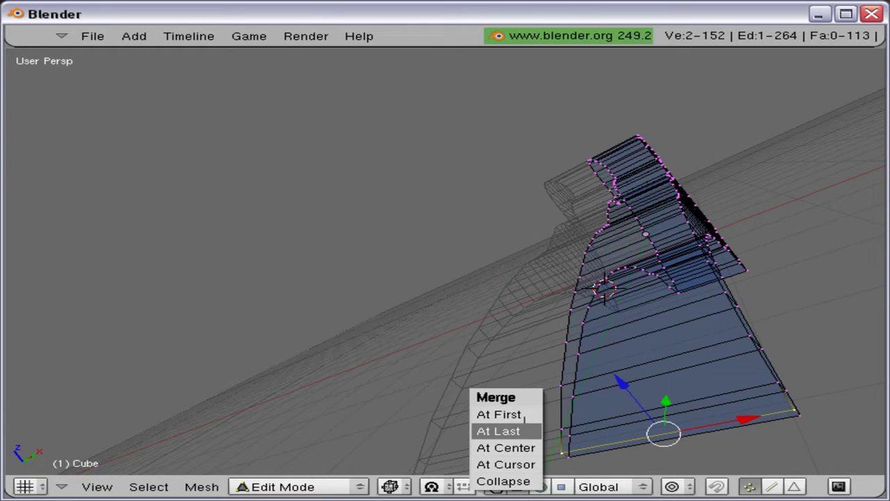
pyautogui.click(498, 430)
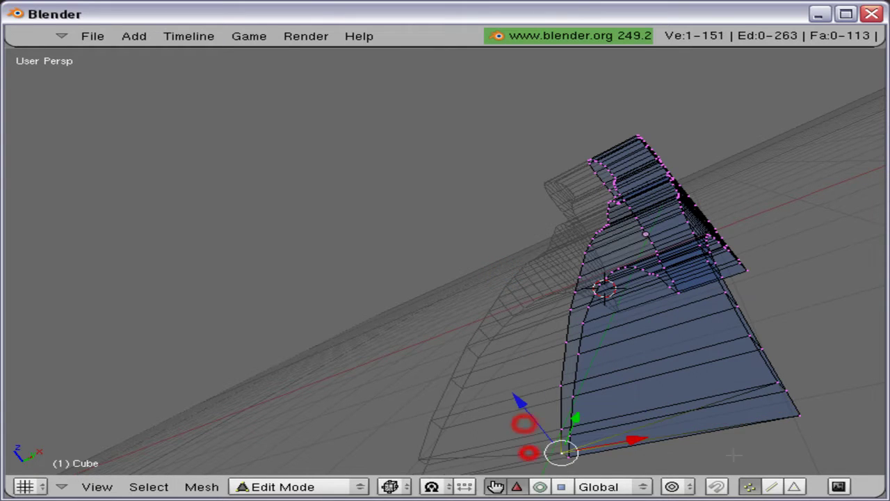
# - Merge the lower outer vertex of the tail tip into the lower centreline vertex, using At Last
pyautogui.keyDown('shift'); pyautogui.rightClick(566, 452); pyautogui.keyUp('shift')
pyautogui.press('w')
pyautogui.click(570, 429)
pyautogui.click(570, 429)
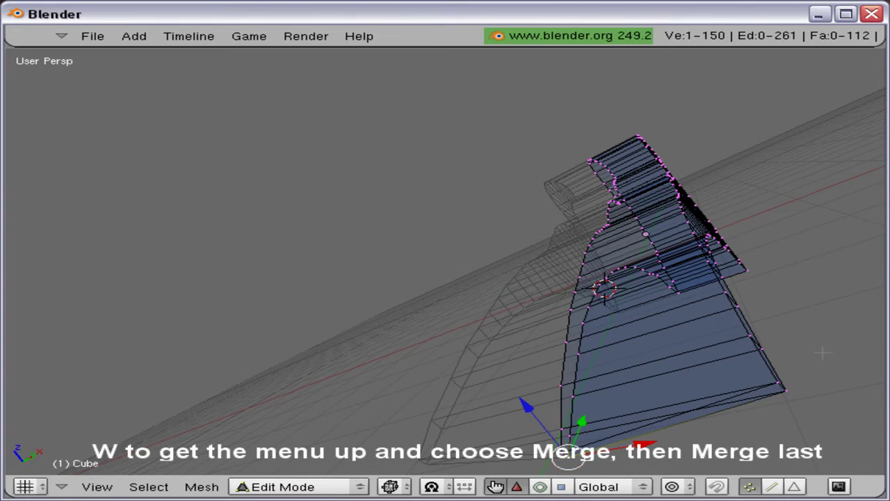
# - In the right side view, add two lengthwise loop cuts along the side of the body and tail
pyautogui.moveTo(822, 288); pyautogui.dragTo(201, 339, button='middle')
pyautogui.press('KP_3')
pyautogui.press('a')
pyautogui.keyDown('shift'); pyautogui.moveTo(395, 359); pyautogui.dragTo(887, 233, button='middle'); pyautogui.keyUp('shift')
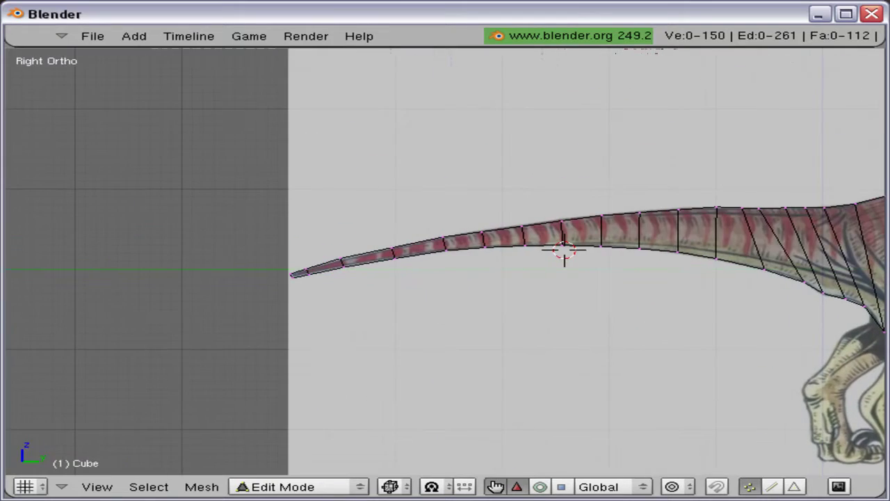
pyautogui.hotkey('ctrl', 'r')
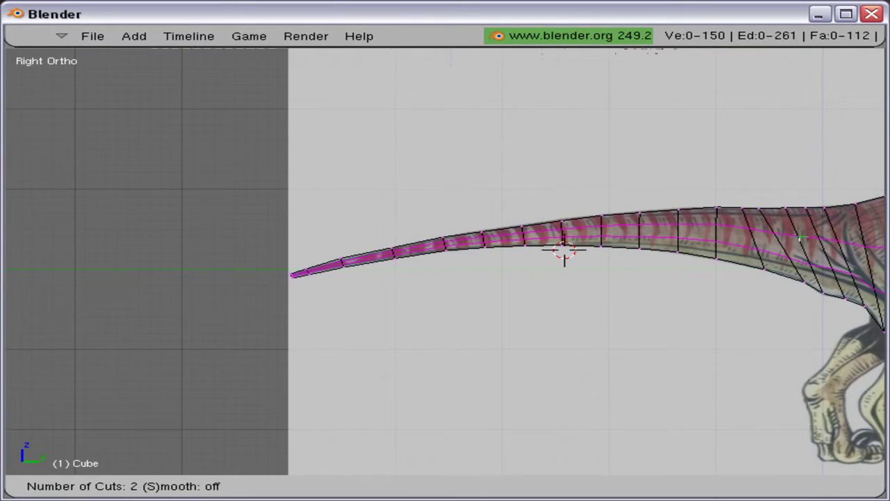
pyautogui.click(802, 237)
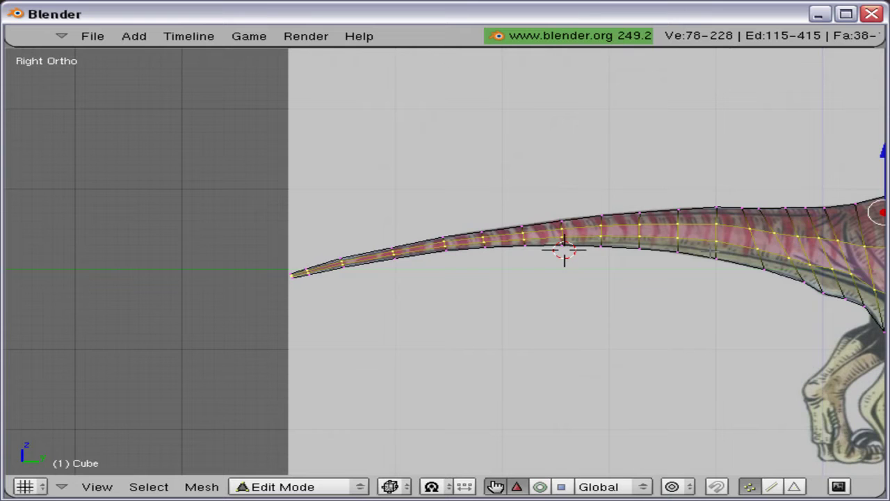
pyautogui.keyDown('shift'); pyautogui.moveTo(681, 234); pyautogui.dragTo(274, 233, button='middle'); pyautogui.keyUp('shift')
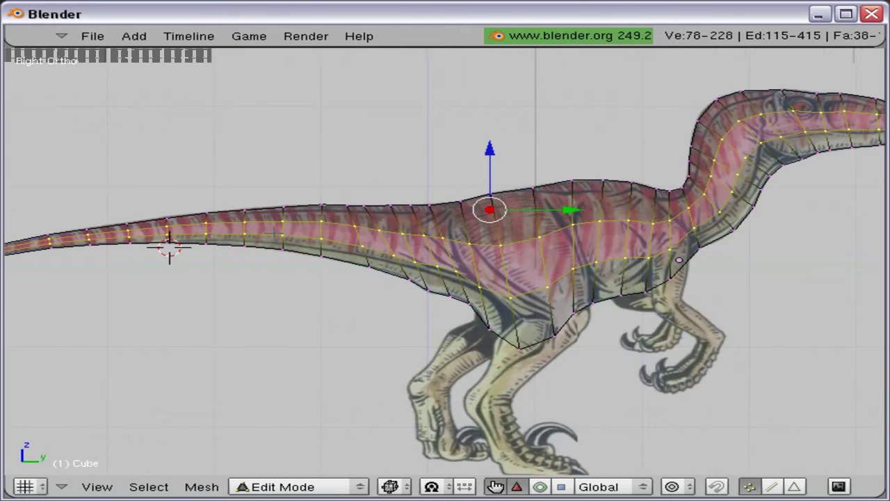
pyautogui.press('s')
pyautogui.press('z')
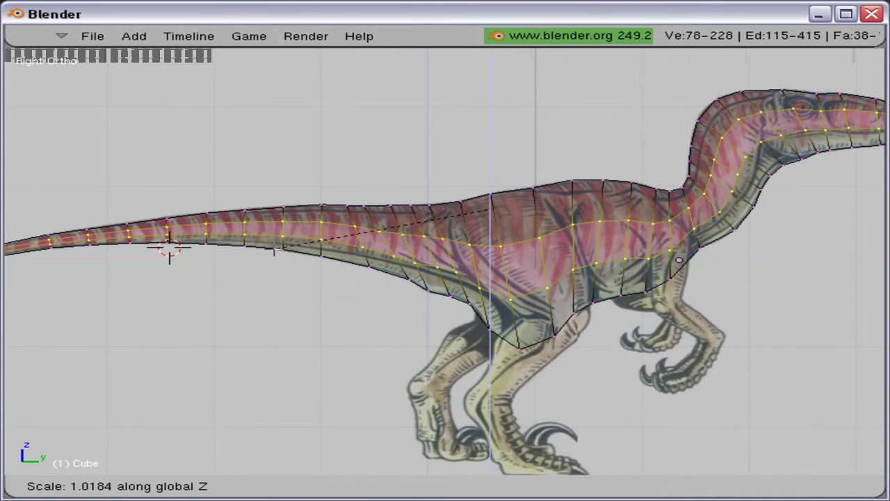
pyautogui.rightClick(274, 249)
pyautogui.press('a')
# - Add two separate lengthwise loop cuts along the side of the body, one near the back and one near the belly
pyautogui.hotkey('ctrl', 'r')
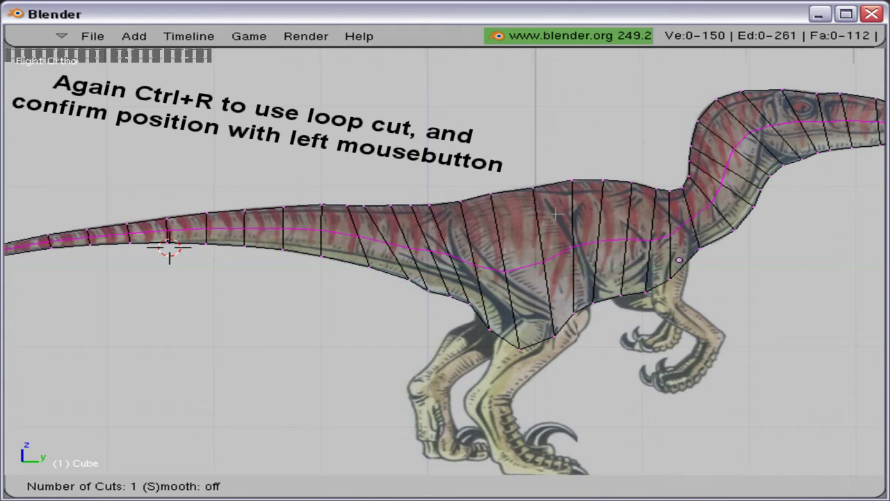
pyautogui.click(556, 216)
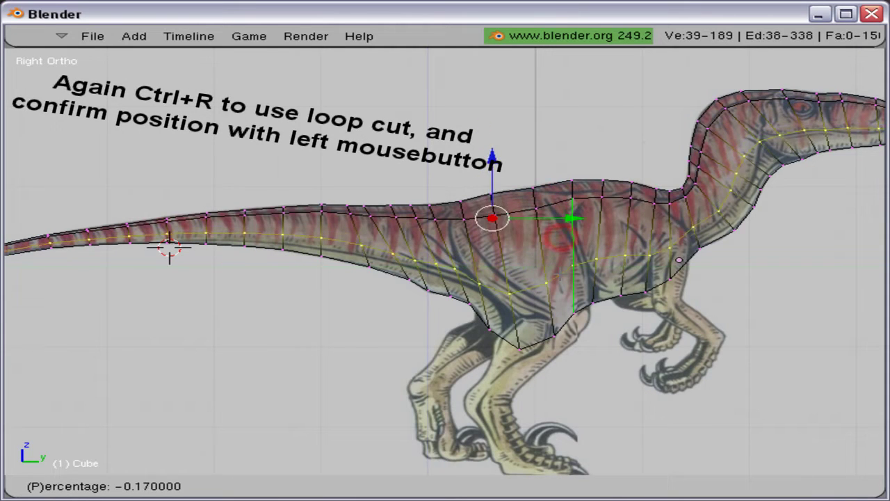
pyautogui.click(560, 276)
# - Nudge the upper side-loop vertex at the rear of the hip slightly toward the tail and turn off the transform manipulator
pyautogui.keyDown('shift'); pyautogui.moveTo(330, 283); pyautogui.dragTo(606, 256, button='middle'); pyautogui.keyUp('shift')
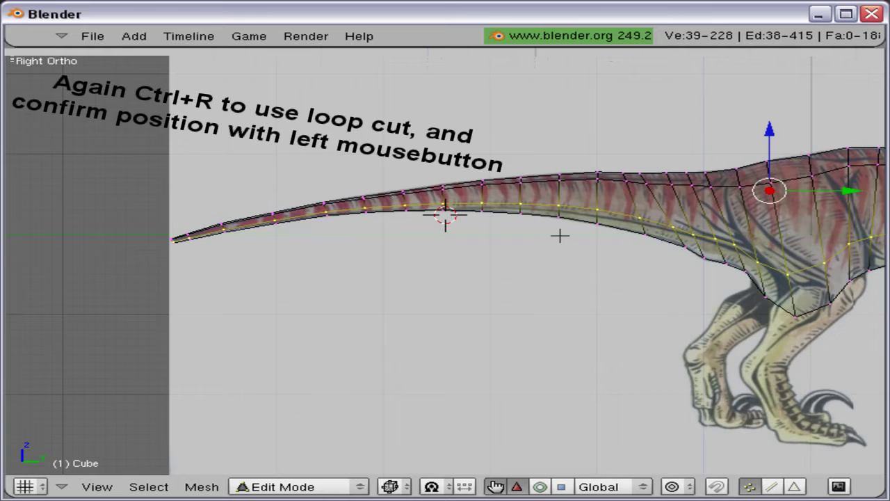
pyautogui.keyDown('shift'); pyautogui.moveTo(556, 244); pyautogui.dragTo(278, 247, button='middle'); pyautogui.keyUp('shift')
pyautogui.keyDown('ctrl'); pyautogui.moveTo(543, 263); pyautogui.dragTo(251, 259, button='middle'); pyautogui.keyUp('ctrl')
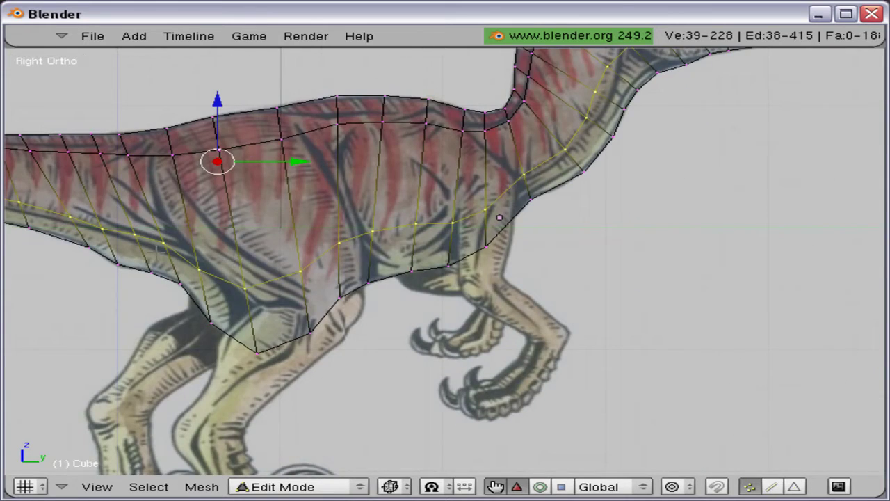
pyautogui.keyDown('shift'); pyautogui.moveTo(498, 218); pyautogui.dragTo(641, 235, button='middle'); pyautogui.keyUp('shift')
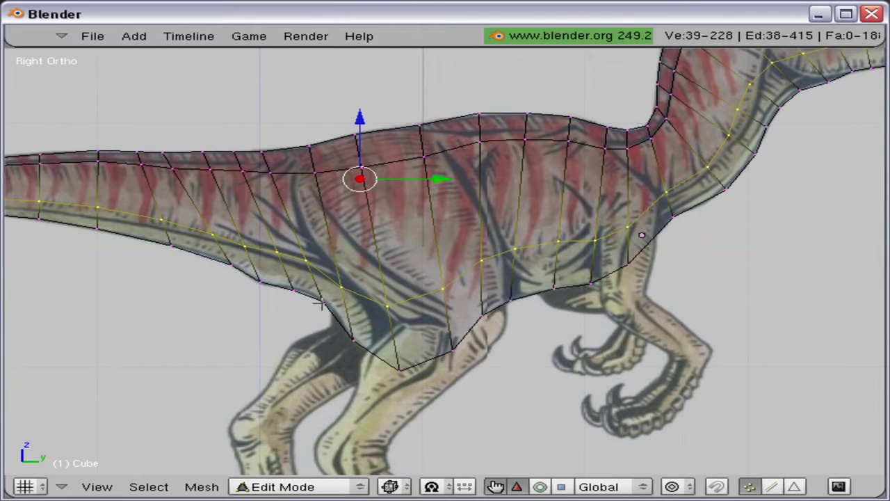
pyautogui.press('a')
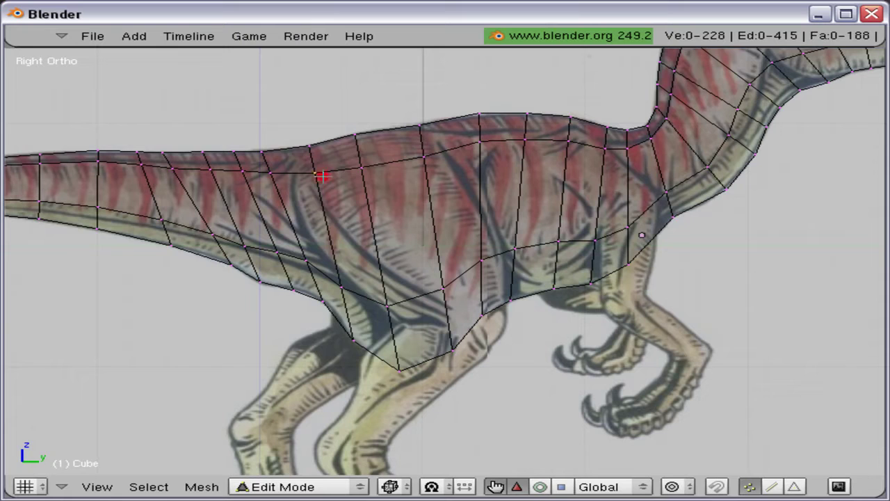
pyautogui.moveTo(322, 176); pyautogui.dragTo(317, 176)
pyautogui.click(313, 175)
pyautogui.click(360, 174)
pyautogui.rightClick(367, 171)
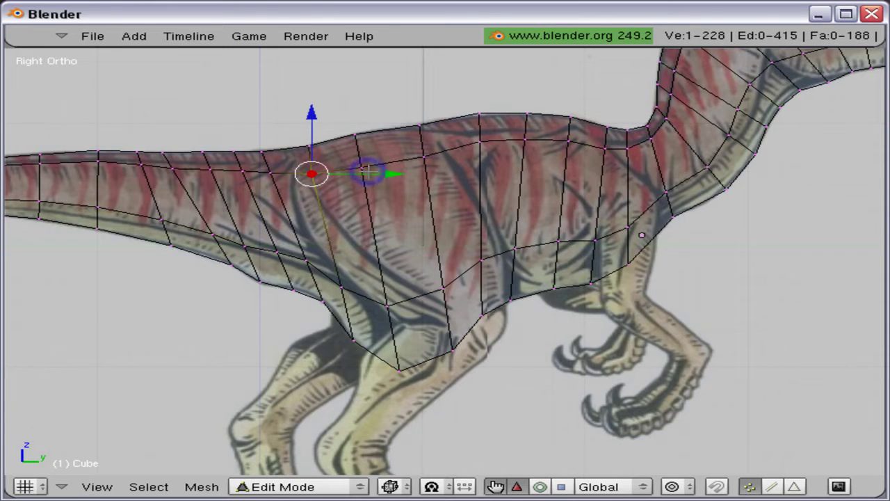
pyautogui.press('space')
pyautogui.click(367, 172)
pyautogui.hotkey('ctrl', 'space')
pyautogui.click(296, 166)
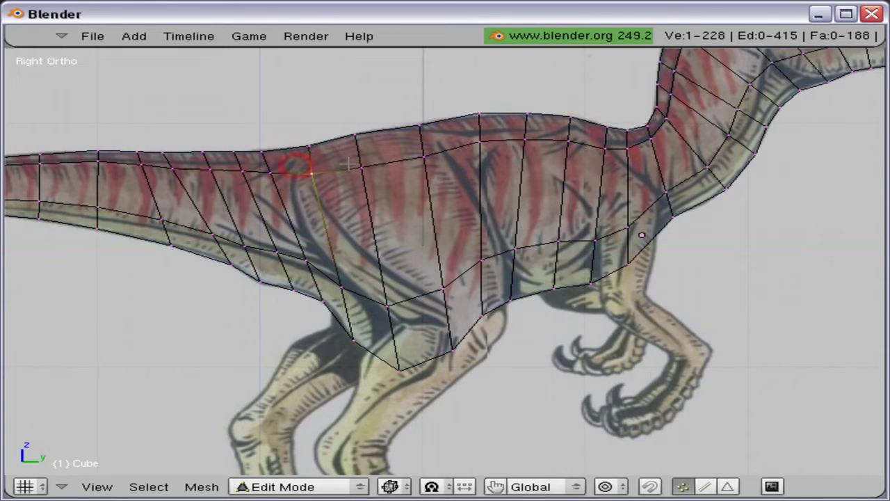
# - Reposition the upper and lower side-loop vertices around the thigh, shifting the lower and front ones forward to follow the leg's outline
pyautogui.moveTo(349, 169); pyautogui.dragTo(347, 165, button='right')
pyautogui.click(347, 165)
pyautogui.moveTo(393, 306); pyautogui.dragTo(410, 316, button='right')
pyautogui.click(409, 312)
pyautogui.moveTo(426, 157); pyautogui.dragTo(446, 157, button='right')
pyautogui.click(446, 157)
pyautogui.moveTo(447, 284); pyautogui.dragTo(466, 287, button='right')
pyautogui.click(483, 287)
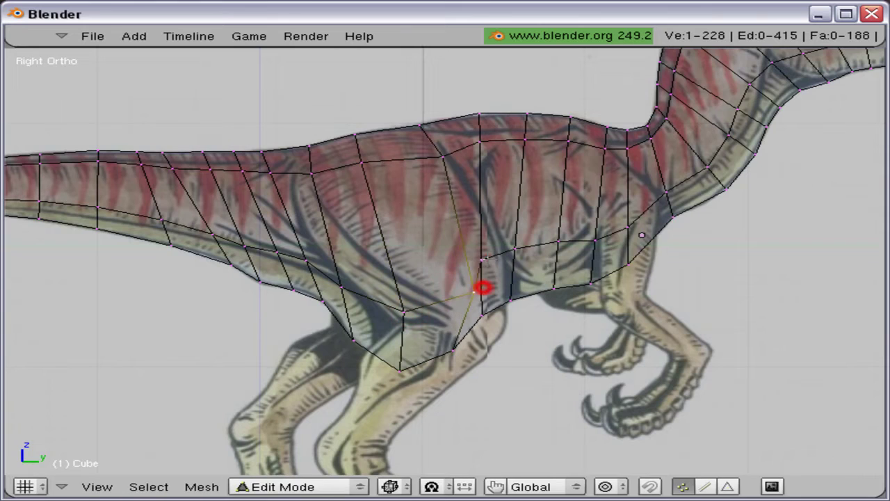
pyautogui.press('g')
pyautogui.click(502, 267)
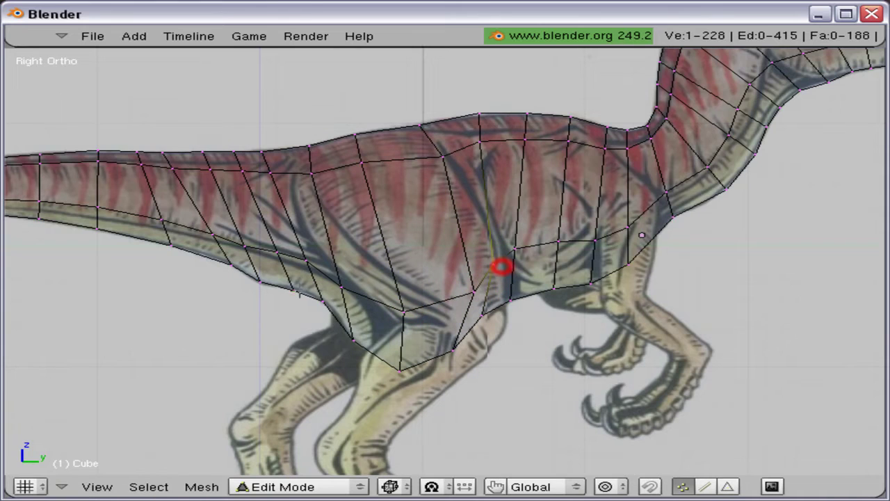
# - Switch to face selection and select the two large side faces over the thigh
pyautogui.hotkey('ctrl', 'Tab')
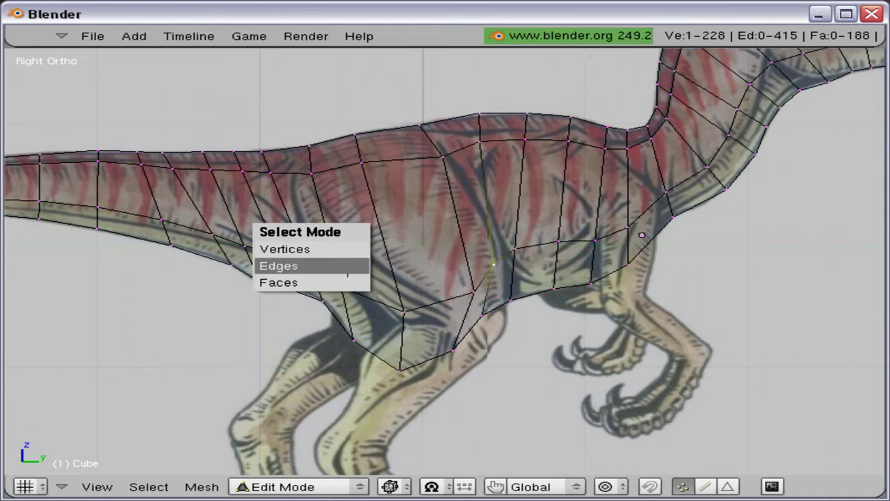
pyautogui.click(348, 284)
pyautogui.rightClick(378, 240)
pyautogui.keyDown('shift'); pyautogui.rightClick(395, 235); pyautogui.keyUp('shift')
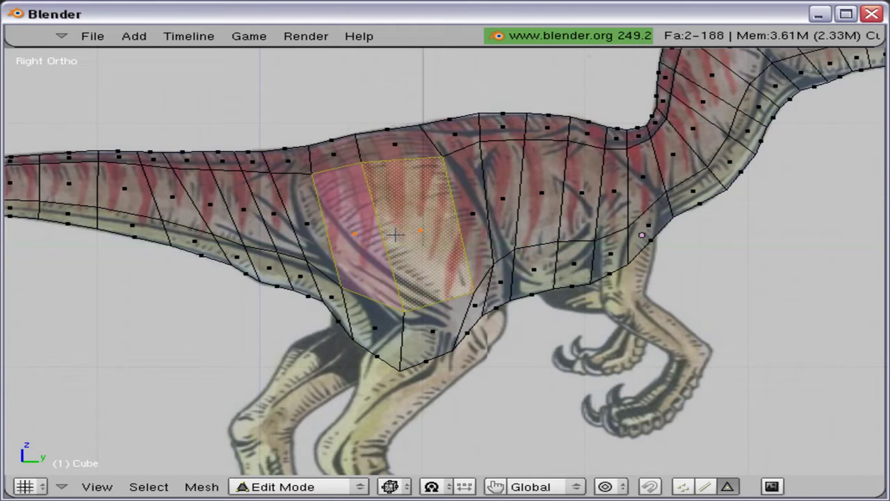
# - Try to erase the two selected thigh faces with the Edges option
pyautogui.hotkey('alt', 'z')
pyautogui.hotkey('alt', 'z')
pyautogui.press('x')
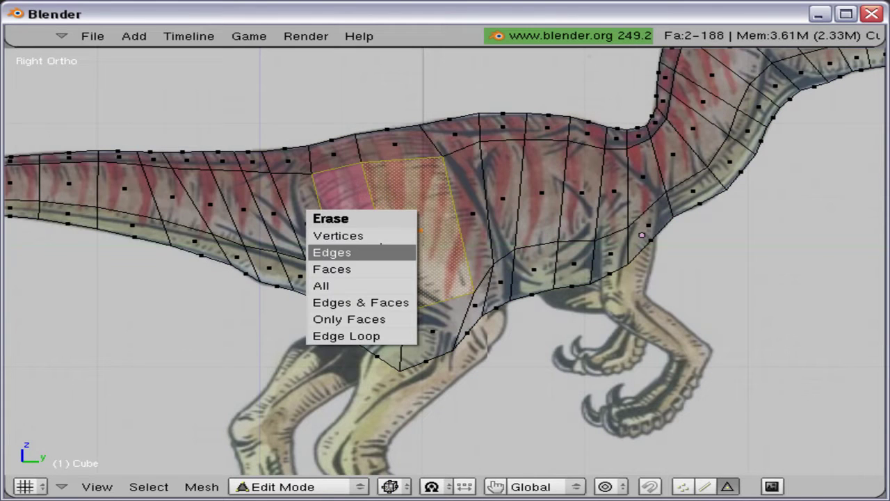
pyautogui.click(334, 252)
pyautogui.hotkey('ctrl', 'z')
# - Delete the two selected thigh faces to open a hole for the leg
pyautogui.scroll(2, 381, 249)
pyautogui.press('x')
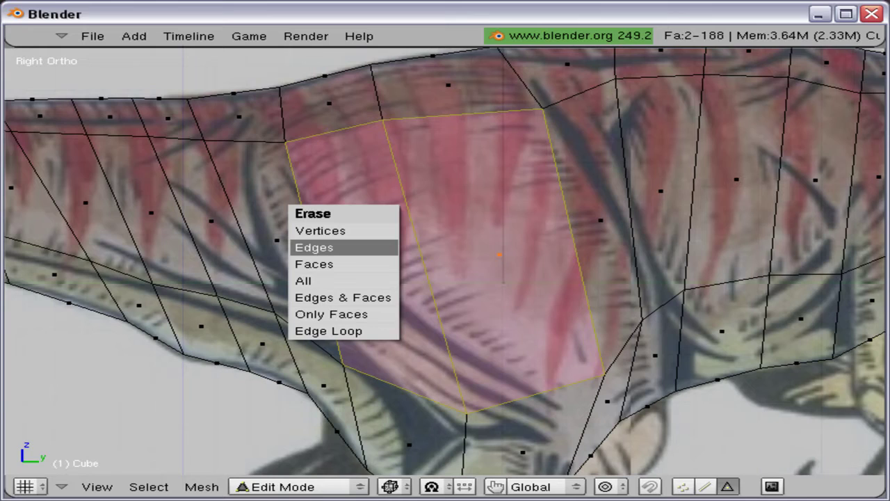
pyautogui.click(369, 262)
# - Switch to vertex selection and move the leg opening's lower rear vertex slightly forward and up
pyautogui.press('Home')
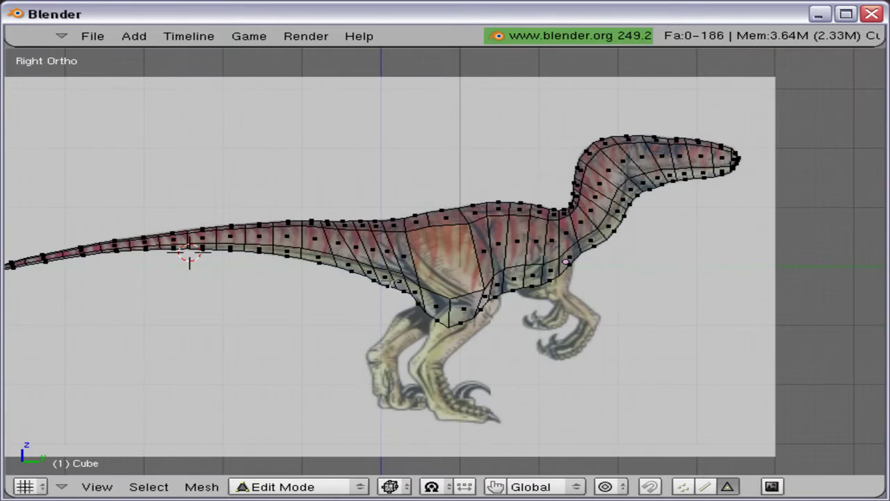
pyautogui.scroll(5, 328, 271)
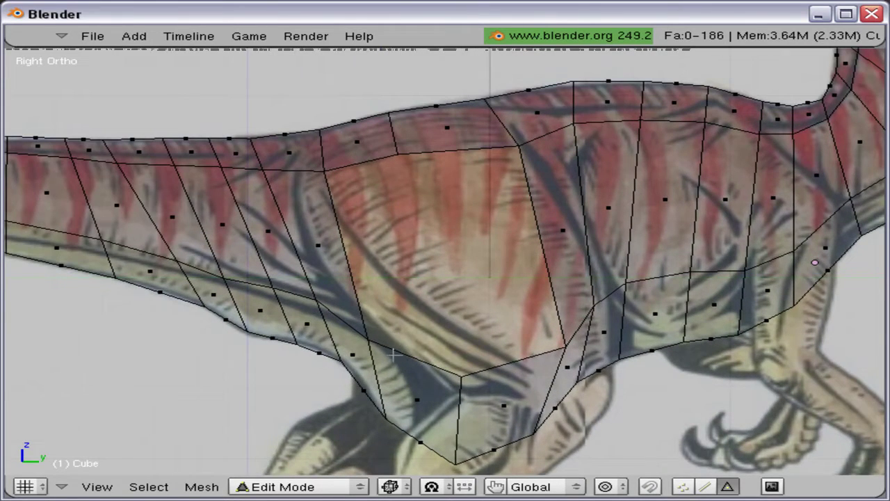
pyautogui.hotkey('ctrl', 'Tab')
pyautogui.click(386, 321)
pyautogui.rightClick(378, 346)
pyautogui.click(377, 344)
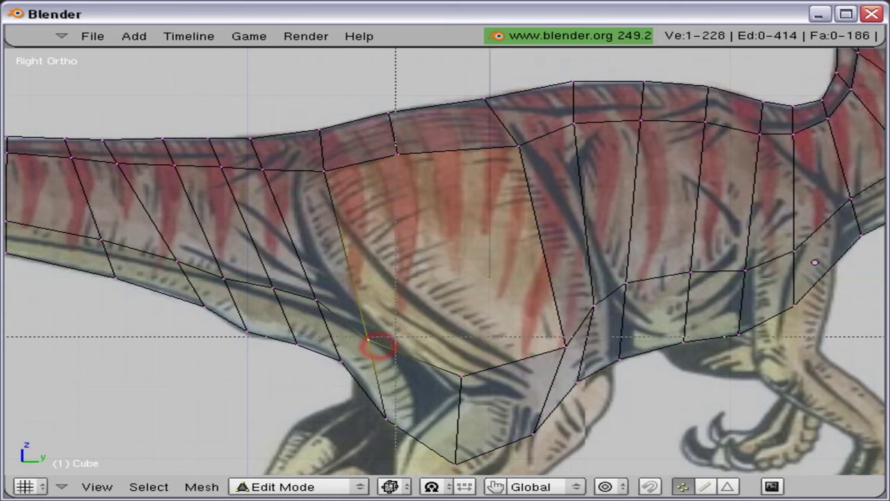
pyautogui.moveTo(396, 337); pyautogui.dragTo(410, 324, button='right')
pyautogui.click(409, 324)
# - Shift the leg opening's lowest vertex slightly back and move its lower front vertex back toward the thigh
pyautogui.moveTo(439, 373); pyautogui.dragTo(446, 372, button='right')
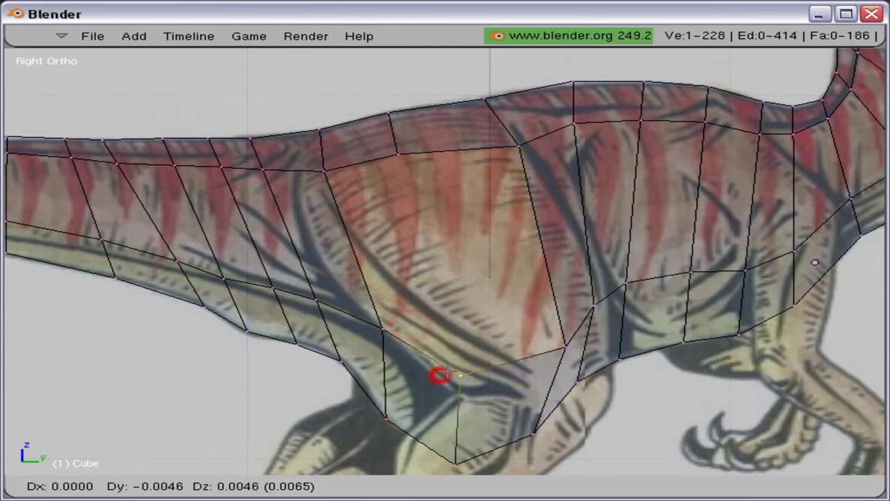
pyautogui.click(445, 370)
pyautogui.rightClick(527, 342)
pyautogui.press('g')
pyautogui.click(498, 340)
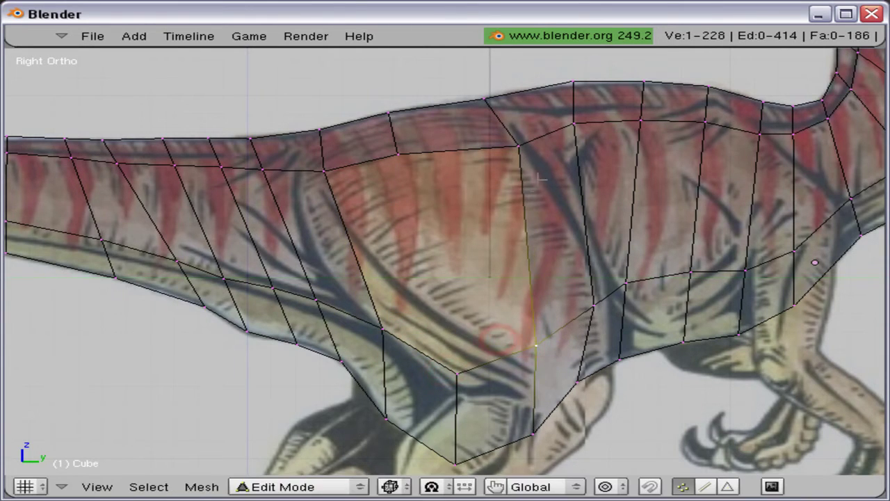
# - Move the leg opening's upper front vertex and the next upper-loop vertex ahead of it slightly forward and down
pyautogui.rightClick(536, 156)
pyautogui.moveTo(536, 156); pyautogui.dragTo(543, 164, button='right')
pyautogui.click(542, 164)
pyautogui.moveTo(558, 134)
pyautogui.mouseDown(button='right')
pyautogui.moveTo(558, 146)
pyautogui.moveTo(572, 141)
pyautogui.mouseUp(button='right')
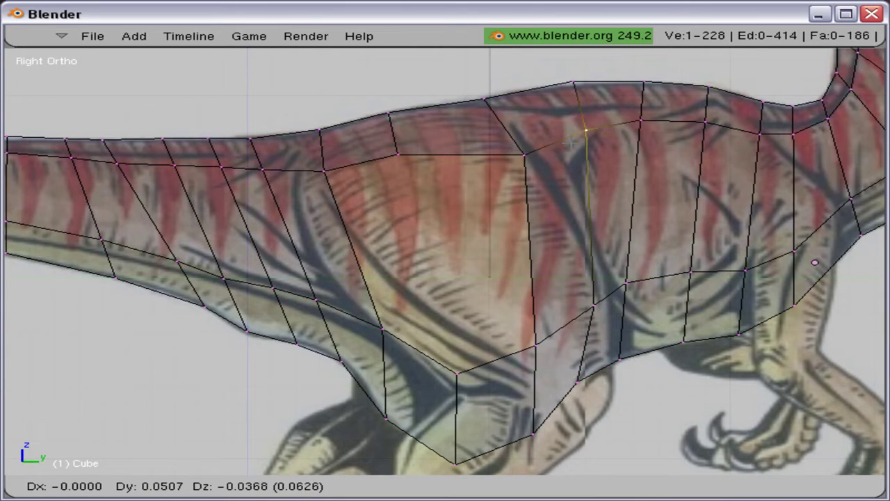
pyautogui.click(567, 143)
# - Lower the leg opening's upper rear vertex and move its upper middle vertex forward and slightly down to round the outline
pyautogui.rightClick(323, 169)
pyautogui.click(324, 169)
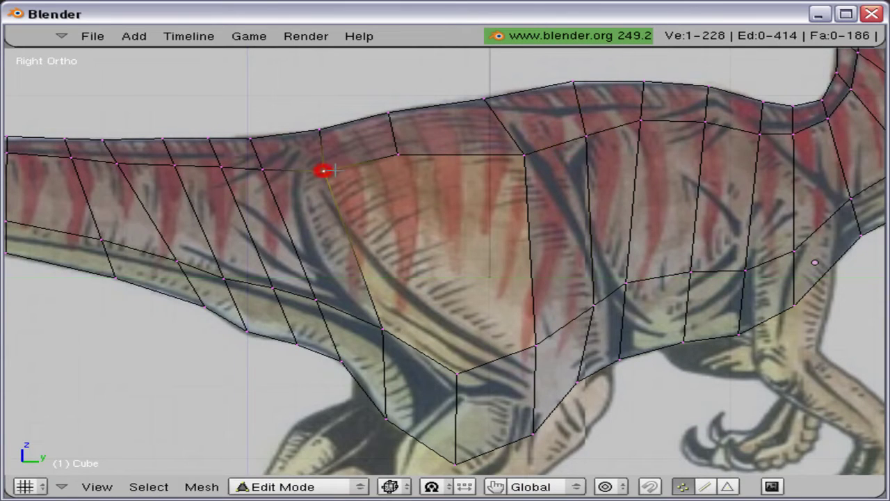
pyautogui.press('g')
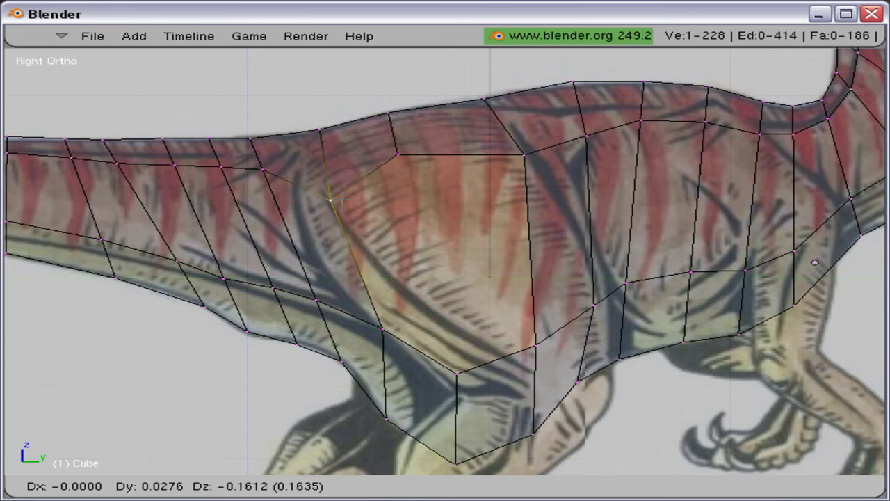
pyautogui.click(333, 202)
pyautogui.rightClick(418, 154)
pyautogui.click(416, 154)
pyautogui.press('g')
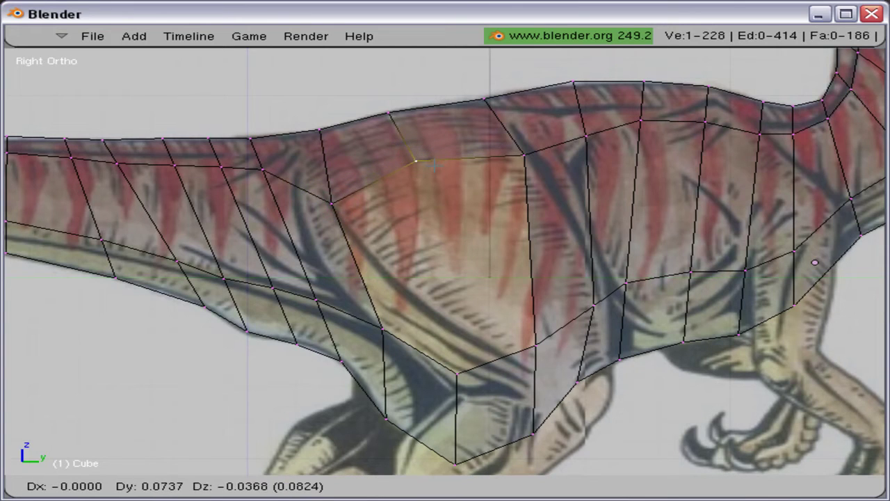
pyautogui.click(434, 165)
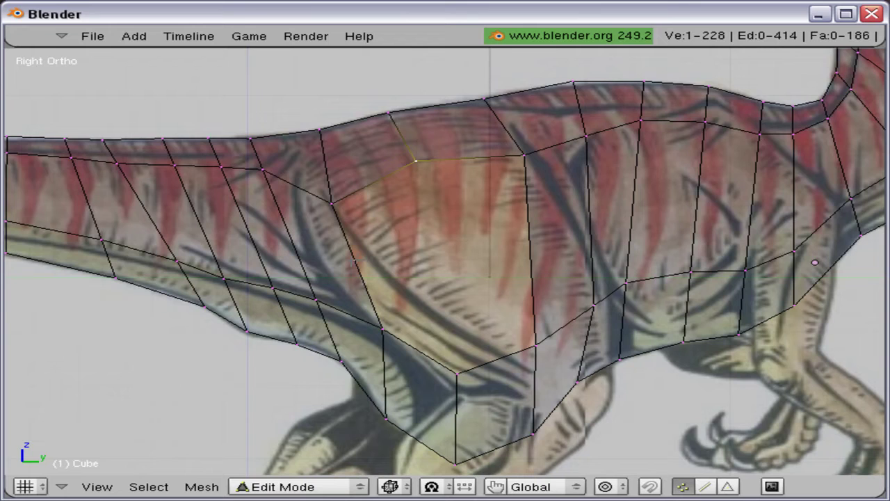
# - Select the edge loop around the leg opening and snap the 3D cursor to the selection
pyautogui.keyDown('alt'); pyautogui.rightClick(350, 269); pyautogui.keyUp('alt')
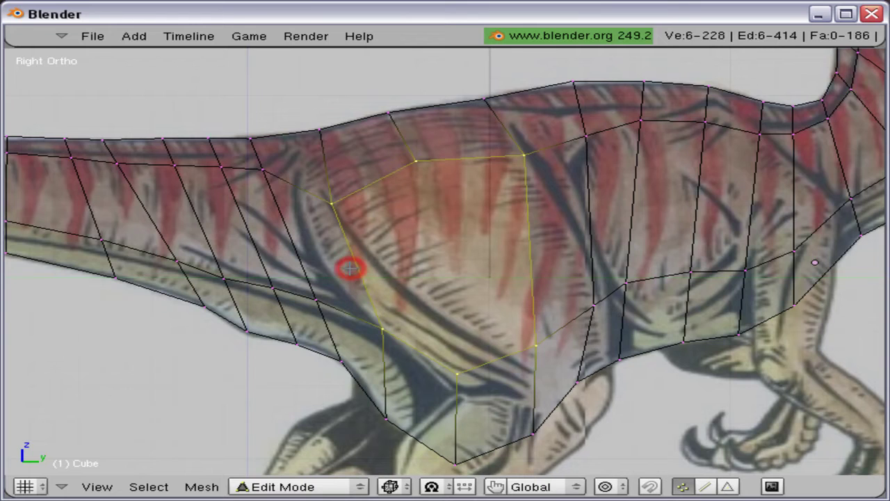
pyautogui.hotkey('ctrl', 'shift', 'alt', 's')
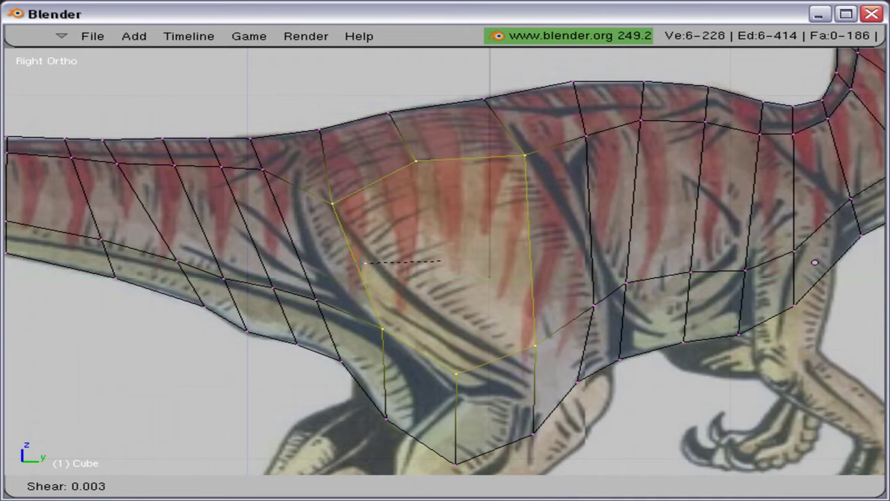
pyautogui.press('Escape')
pyautogui.hotkey('shift', 's')
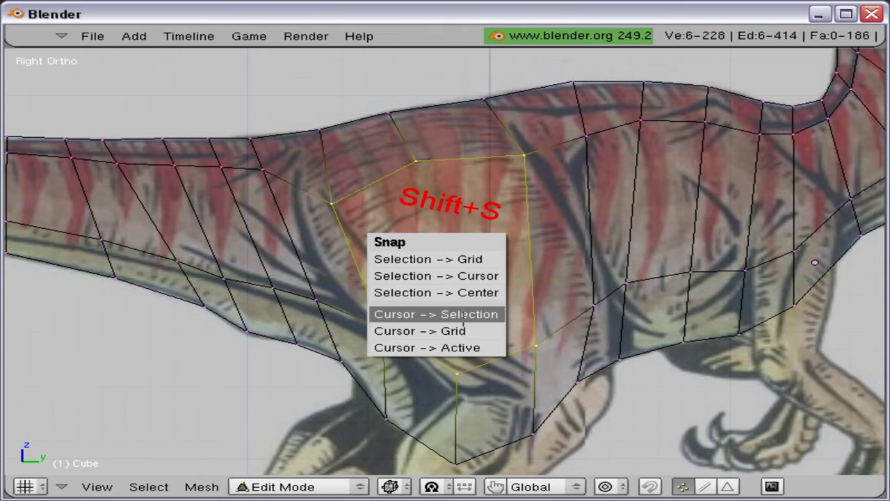
pyautogui.click(462, 314)
# - In the top view, place the 3D cursor beside the body and add a six-vertex circle with radius 1.00
pyautogui.press('KP_7')
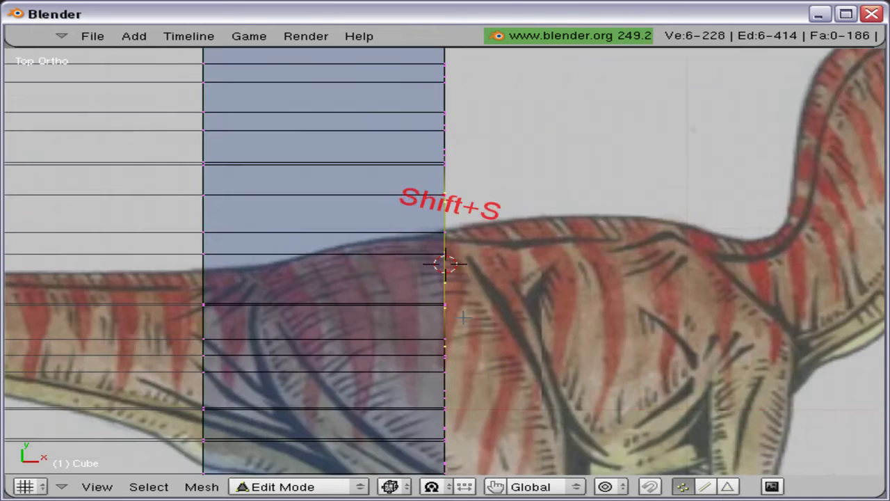
pyautogui.keyDown('shift'); pyautogui.moveTo(463, 317); pyautogui.dragTo(235, 317, button='middle'); pyautogui.keyUp('shift')
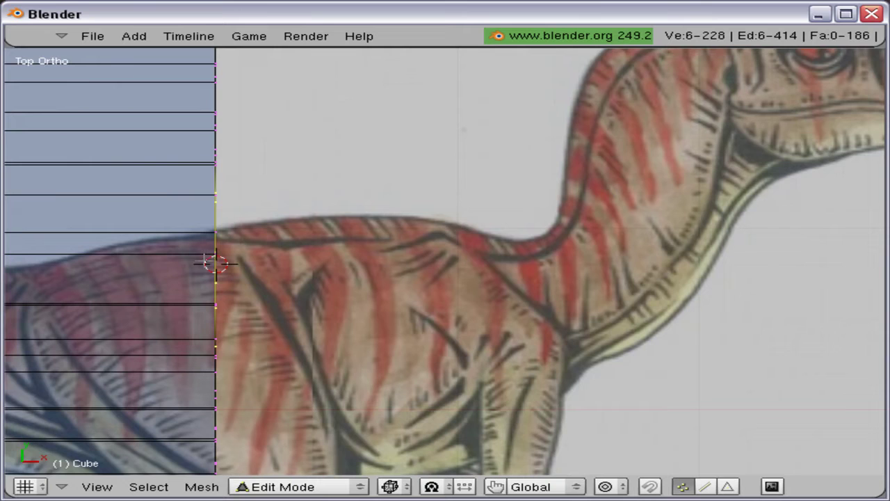
pyautogui.click(354, 260)
pyautogui.press('space')
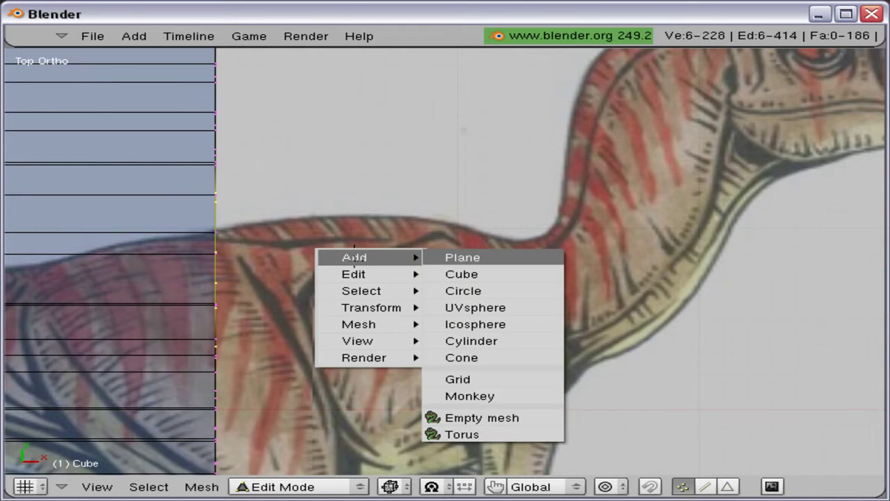
pyautogui.click(481, 291)
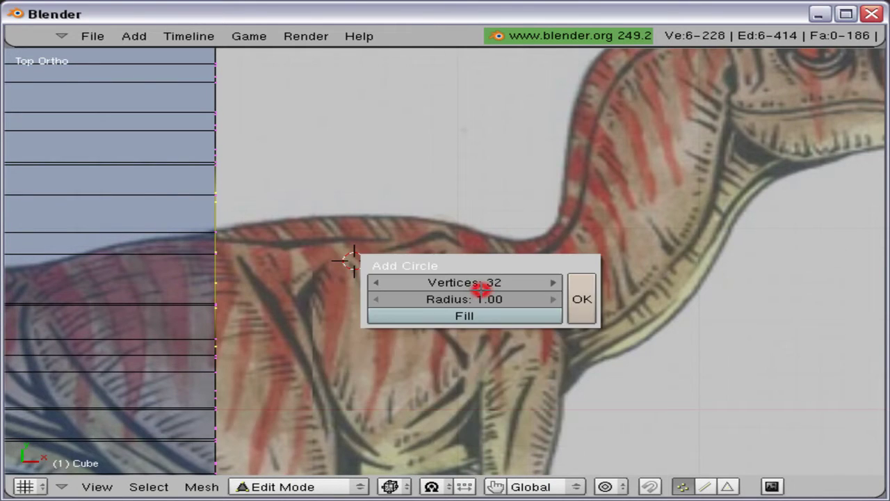
pyautogui.moveTo(502, 282); pyautogui.dragTo(444, 281)
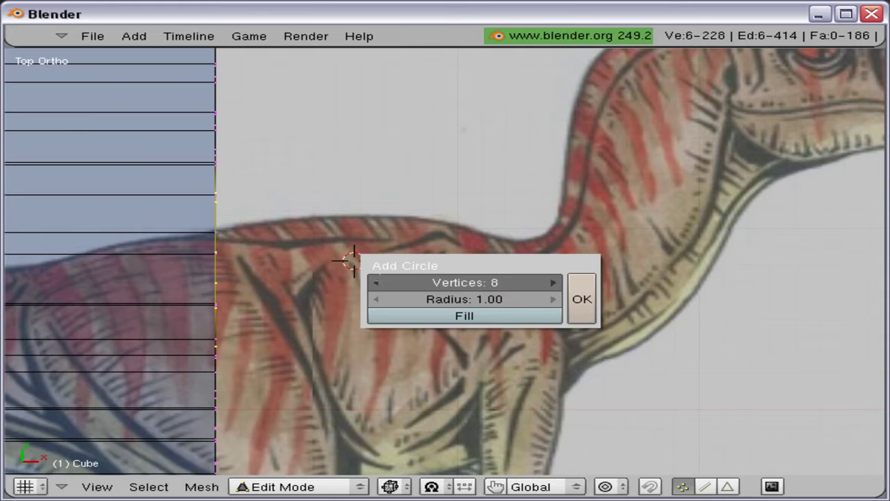
pyautogui.click(570, 285)
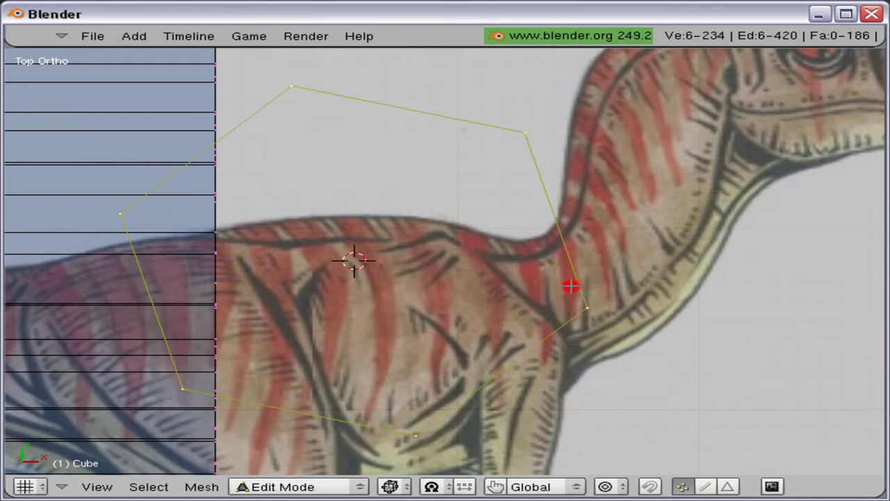
# - Scale the six-vertex circle down to about 0.62 and rotate it so two opposite sides run vertically
pyautogui.press('w')
pyautogui.press('Escape')
pyautogui.press('s')
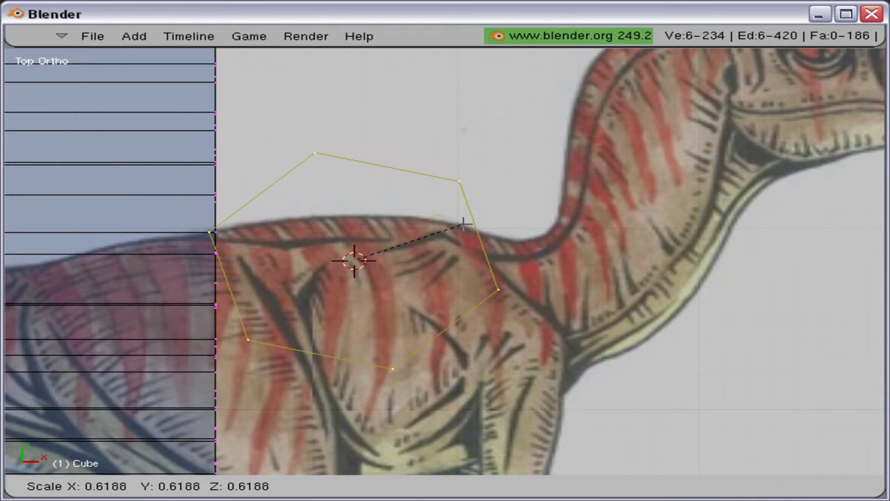
pyautogui.click(463, 224)
pyautogui.press('r')
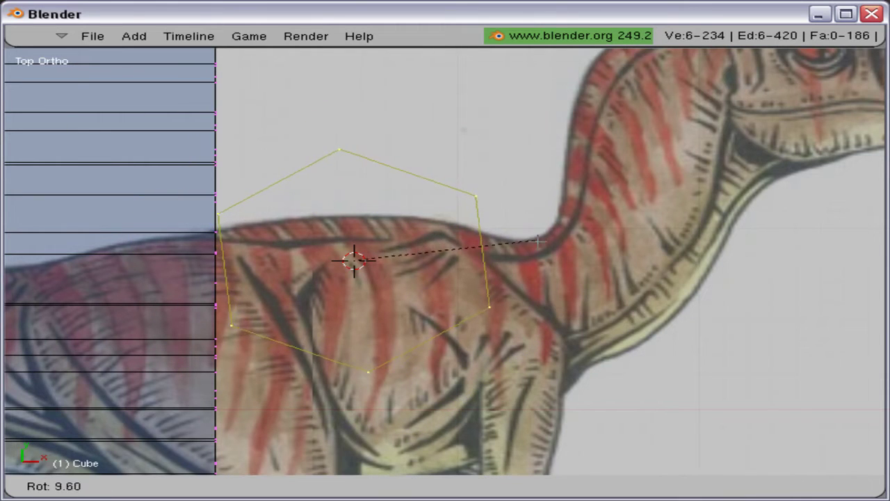
pyautogui.click(538, 252)
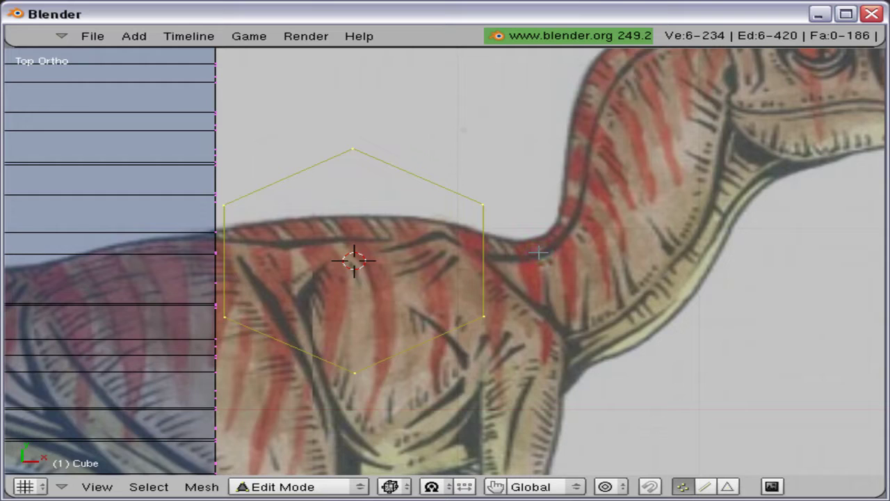
# - In the right side view, move the circle down onto the reference image's lower hind leg, about 1.59 units lower
pyautogui.press('KP_3')
pyautogui.scroll(-4, 539, 254)
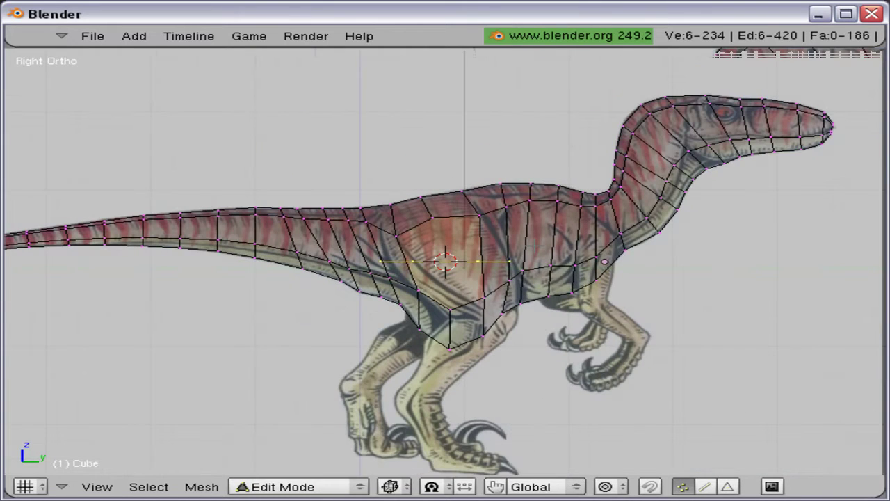
pyautogui.press('g')
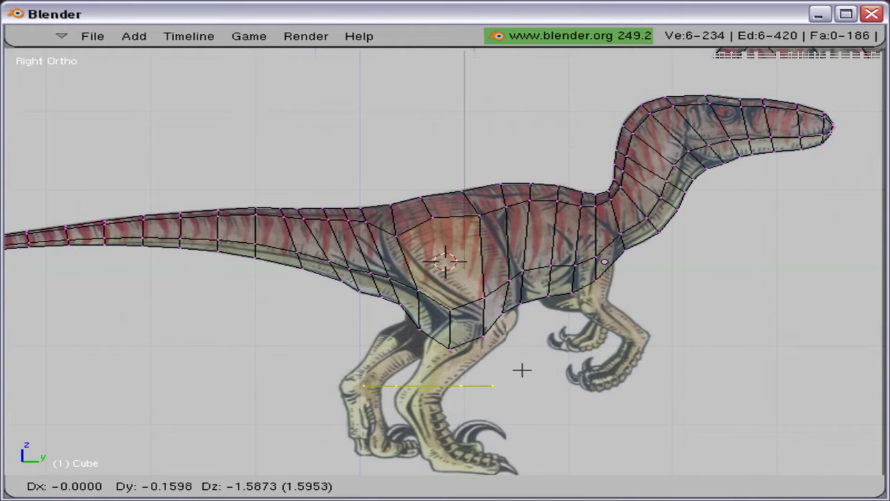
pyautogui.click(528, 369)
pyautogui.press('KP_Decimal')
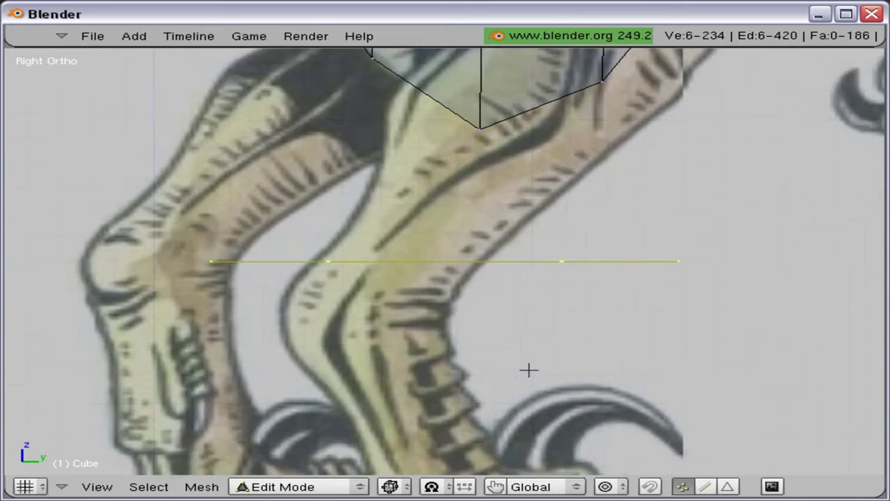
# - Tilt the circle about 20 degrees, then shrink and reposition it to span the near leg's width above the ankle
pyautogui.press('r')
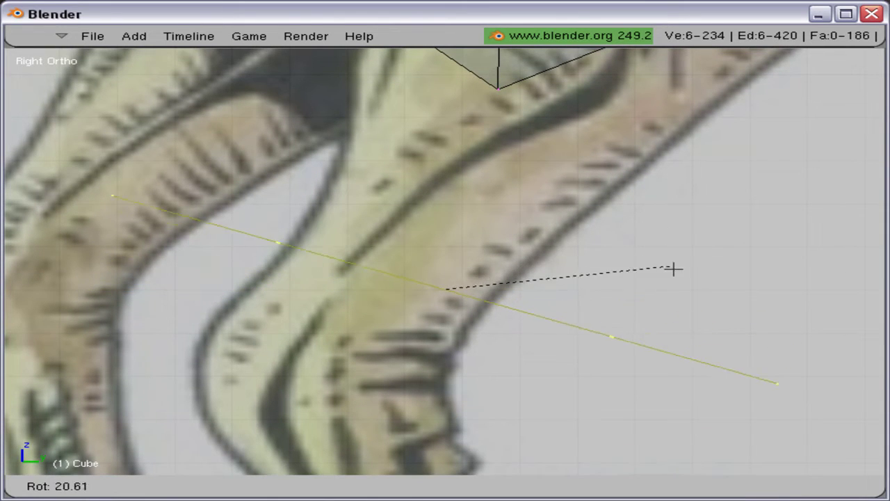
pyautogui.click(674, 271)
pyautogui.press('s')
pyautogui.click(526, 244)
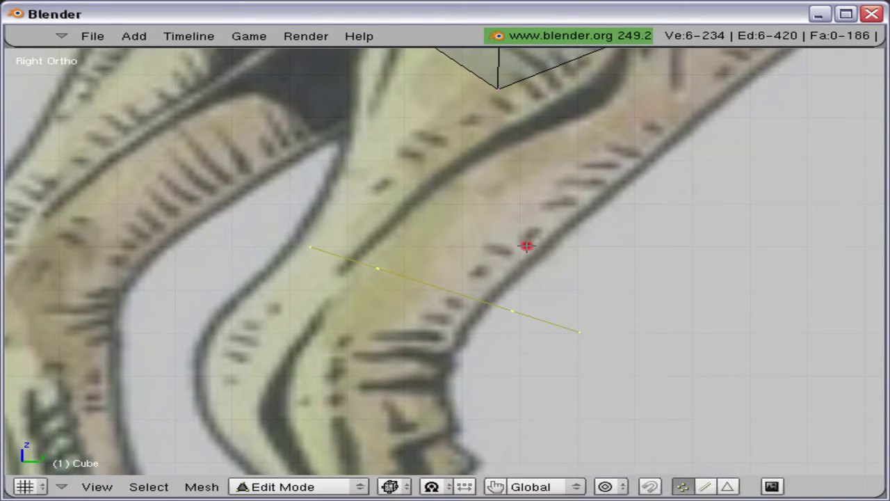
pyautogui.press('g')
pyautogui.click(478, 225)
pyautogui.press('s')
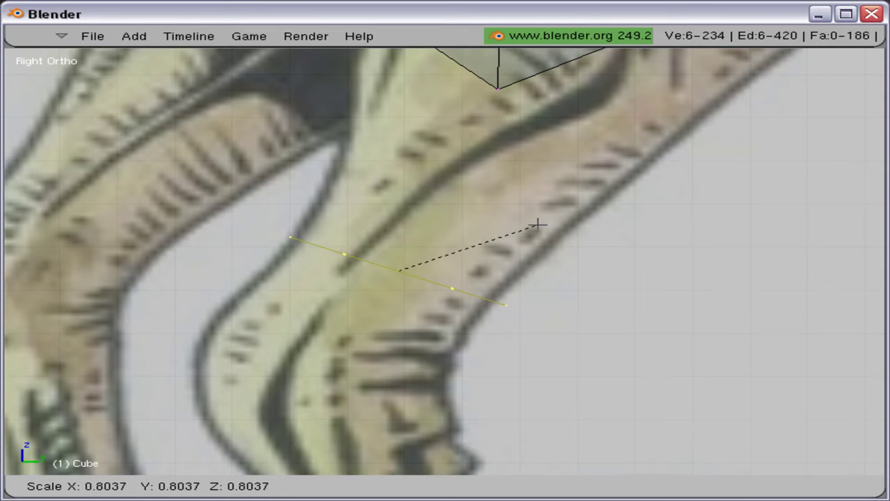
pyautogui.click(527, 224)
# - Extrude the leg ring about 0.11 units up along the leg and shift its front vertices forward onto the outline
pyautogui.keyDown('shift'); pyautogui.moveTo(527, 224); pyautogui.dragTo(438, 290, button='middle'); pyautogui.keyUp('shift')
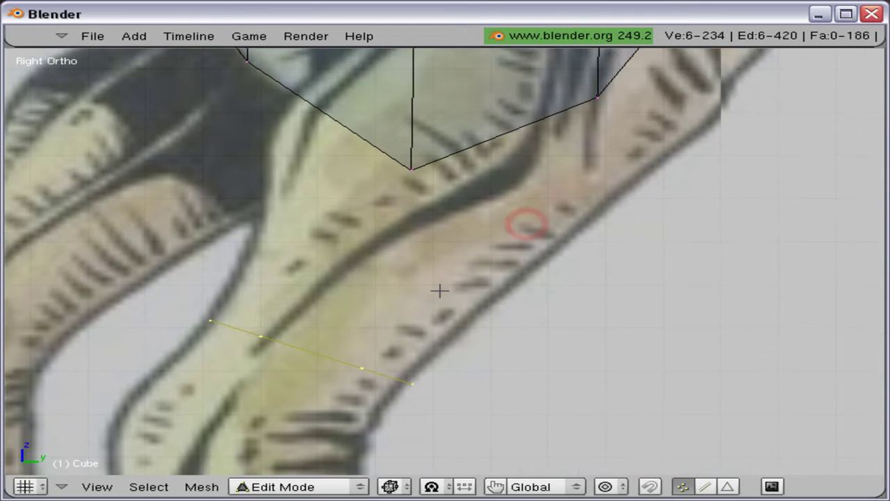
pyautogui.press('e')
pyautogui.click(440, 291)
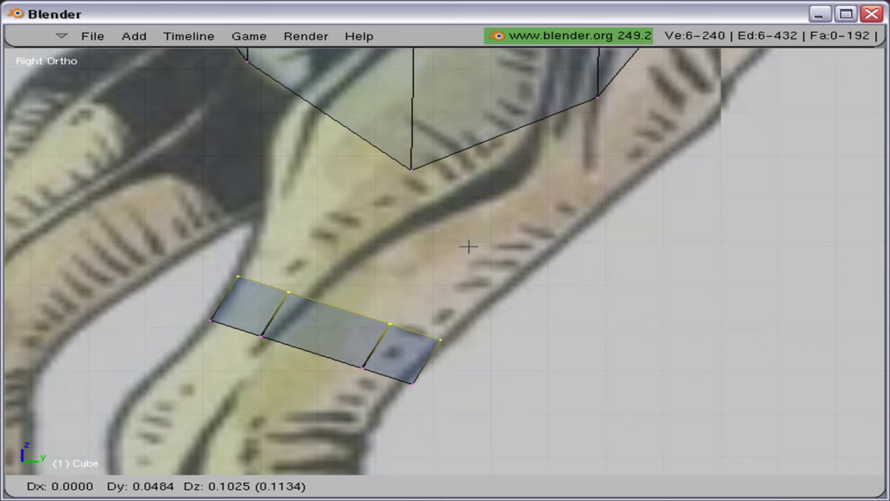
pyautogui.click(468, 246)
pyautogui.press('a')
pyautogui.press('b')
pyautogui.moveTo(403, 313); pyautogui.dragTo(473, 340)
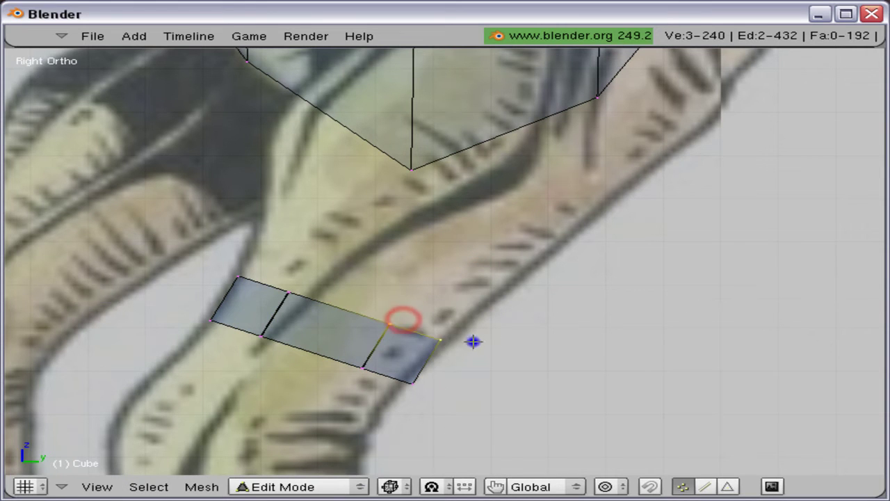
pyautogui.press('g')
pyautogui.click(483, 341)
# - Select the whole linked body mesh, swap the selection to the leg piece and hide the unselected body
pyautogui.scroll(-2, 482, 341)
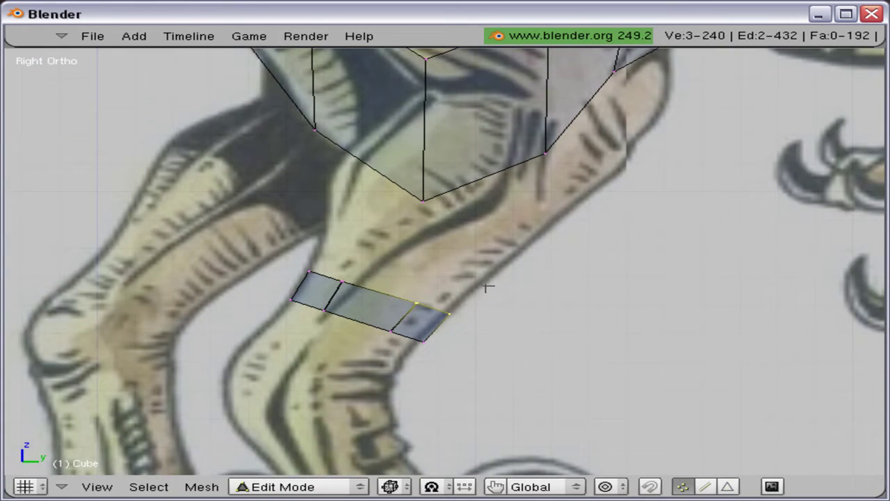
pyautogui.keyDown('shift'); pyautogui.moveTo(487, 287); pyautogui.dragTo(425, 339, button='middle'); pyautogui.keyUp('shift')
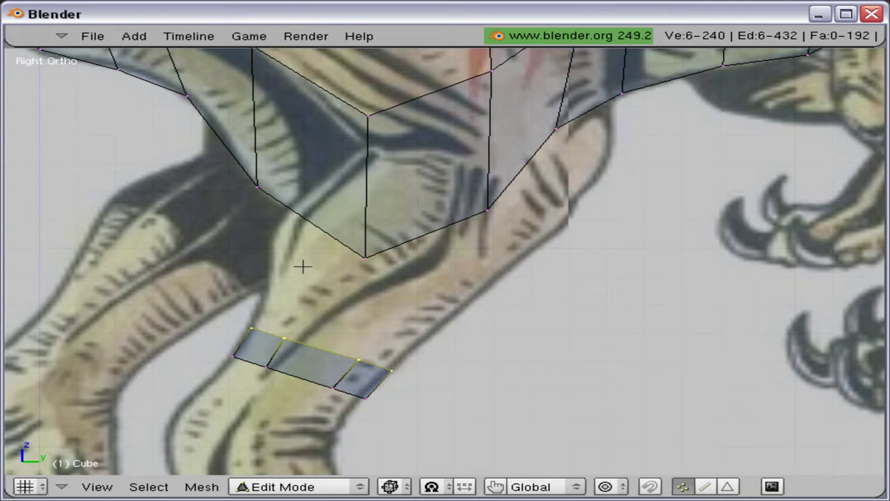
pyautogui.rightClick(330, 253)
pyautogui.hotkey('ctrl', 'l')
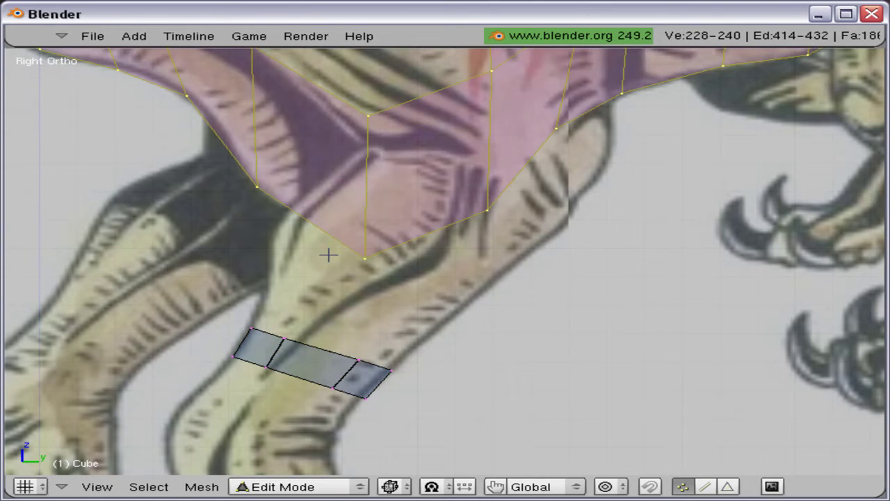
pyautogui.hotkey('shift', 'h')
pyautogui.hotkey('ctrl', 'z')
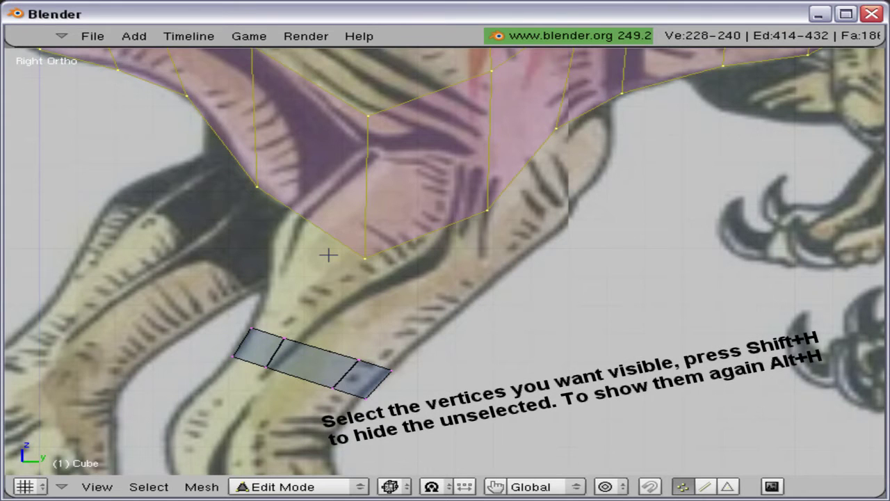
pyautogui.press('w')
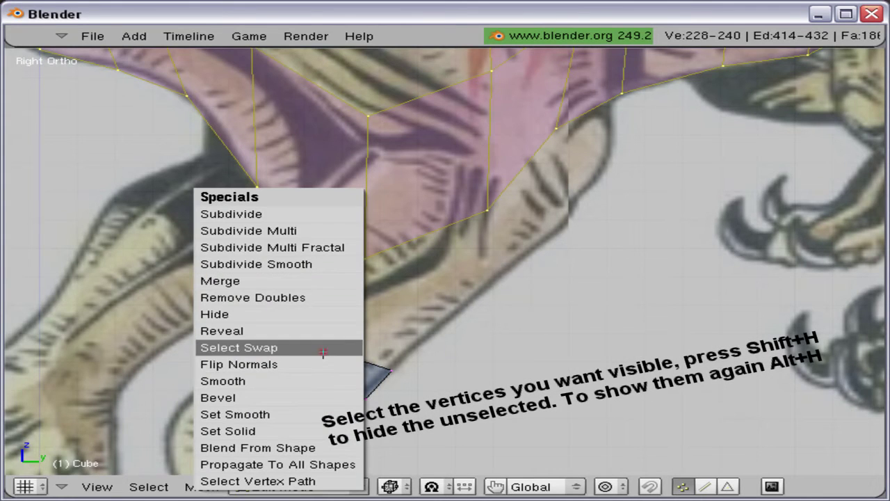
pyautogui.click(322, 352)
pyautogui.hotkey('shift', 'h')
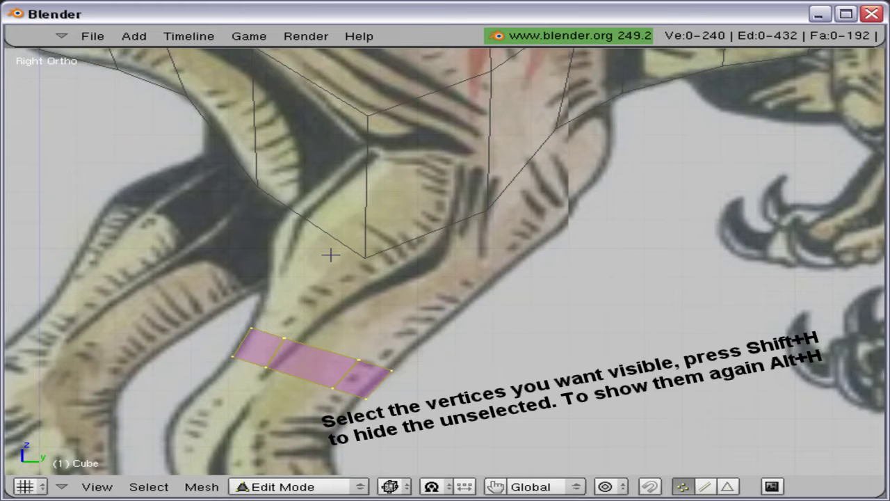
# - Extrude the leg's upper edge loop a short way up and move its front vertices onto the leg's front outline
pyautogui.press('a')
pyautogui.keyDown('alt'); pyautogui.rightClick(332, 341); pyautogui.keyUp('alt')
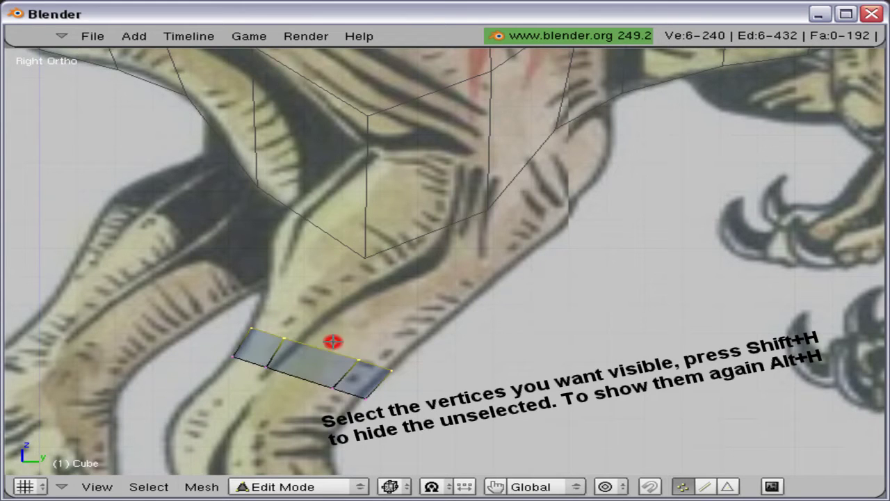
pyautogui.press('e')
pyautogui.click(333, 342)
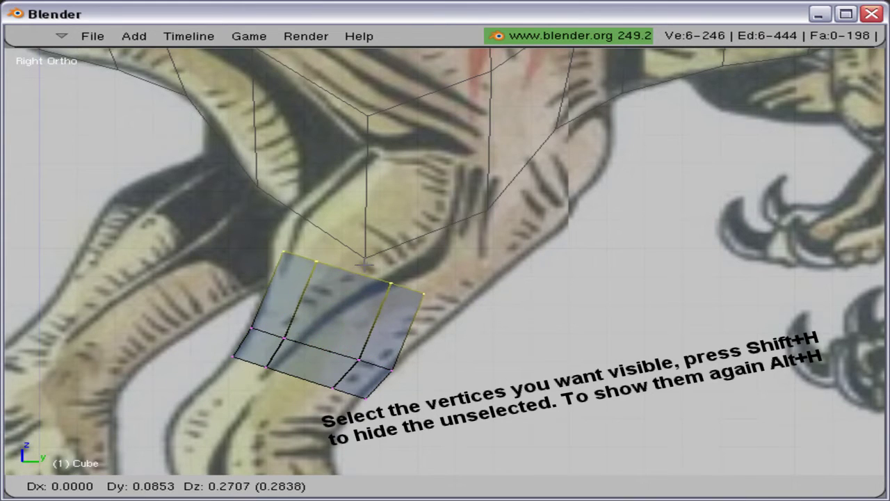
pyautogui.click(346, 316)
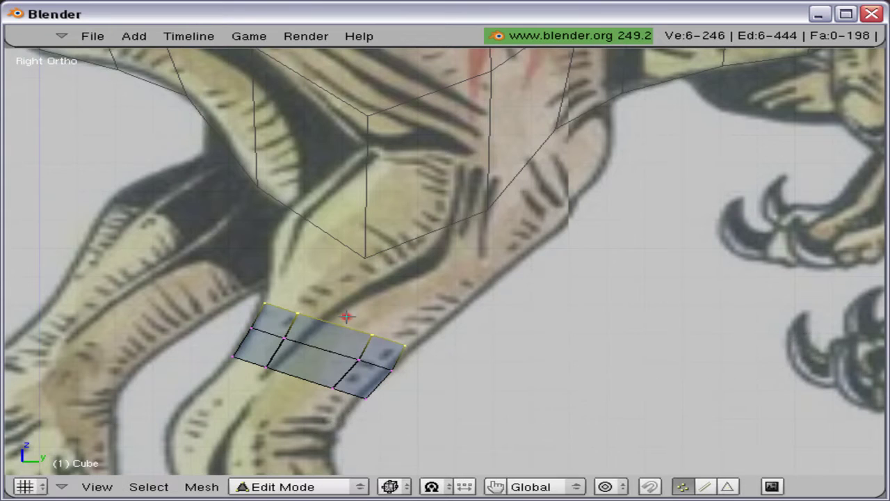
pyautogui.press('g')
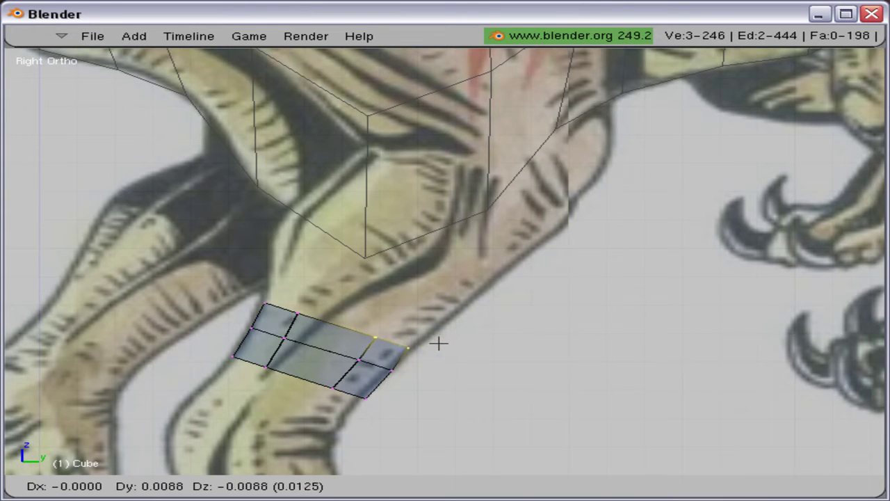
pyautogui.click(442, 346)
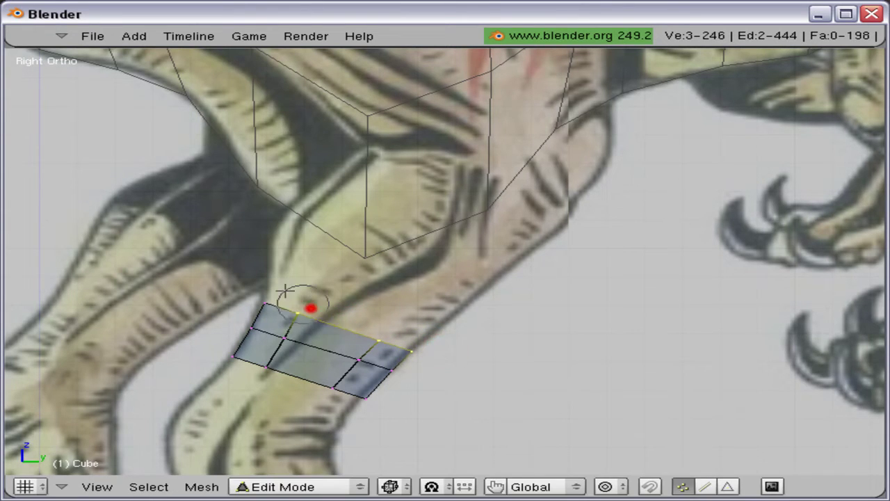
# - Extrude the leg's upper loop forward and up to just below the knee, aligning its front edge with the outline
pyautogui.rightClick(310, 281)
pyautogui.press('e')
pyautogui.click(306, 271)
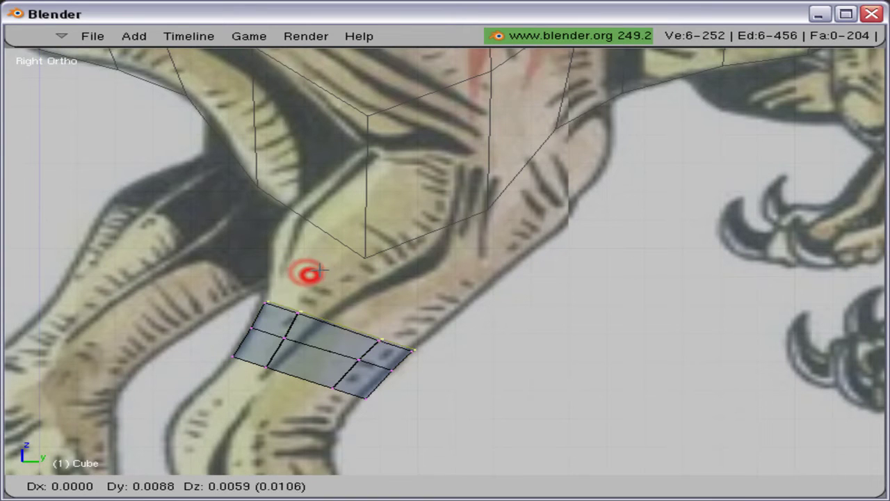
pyautogui.click(418, 170)
pyautogui.press('g')
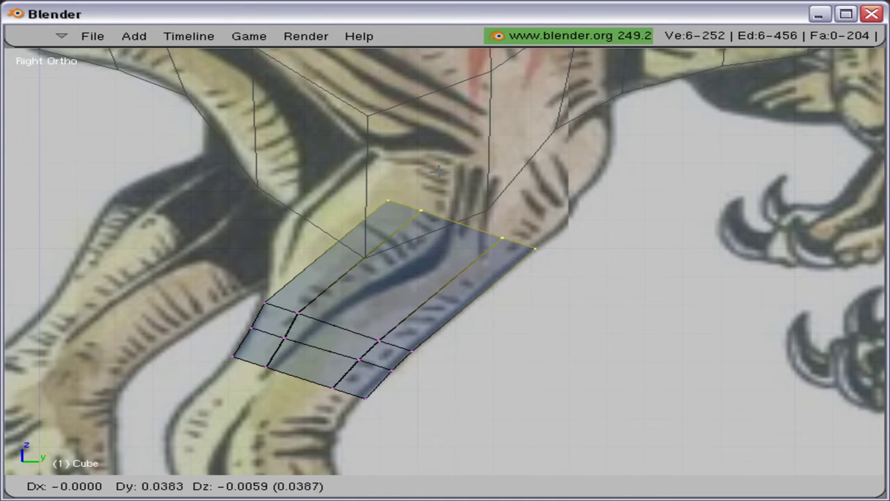
pyautogui.click(439, 173)
# - Move the rear vertices of the leg's top loop back and slightly up to the leg's rear outline
pyautogui.press('a')
pyautogui.press('b')
pyautogui.press('b')
pyautogui.press('g')
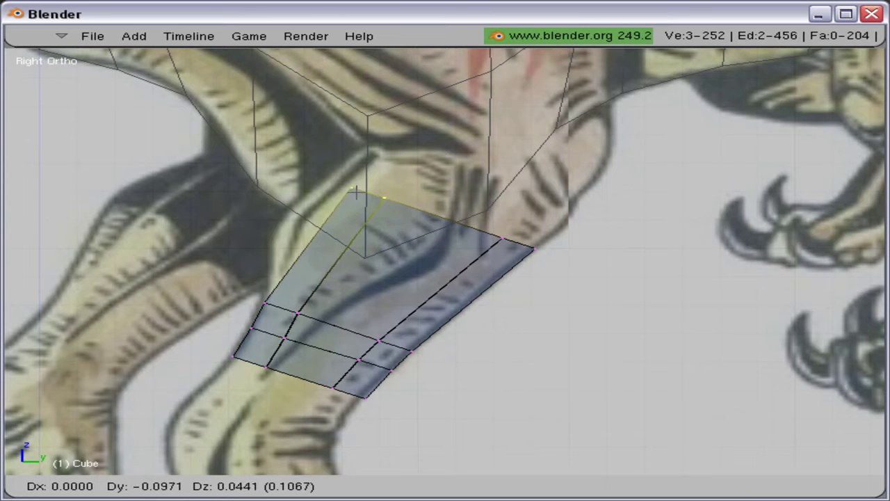
pyautogui.click(340, 183)
# - Add three loop cuts across the long upper leg section and move their rear vertices out to the calf's rear outline
pyautogui.hotkey('ctrl', 'r')
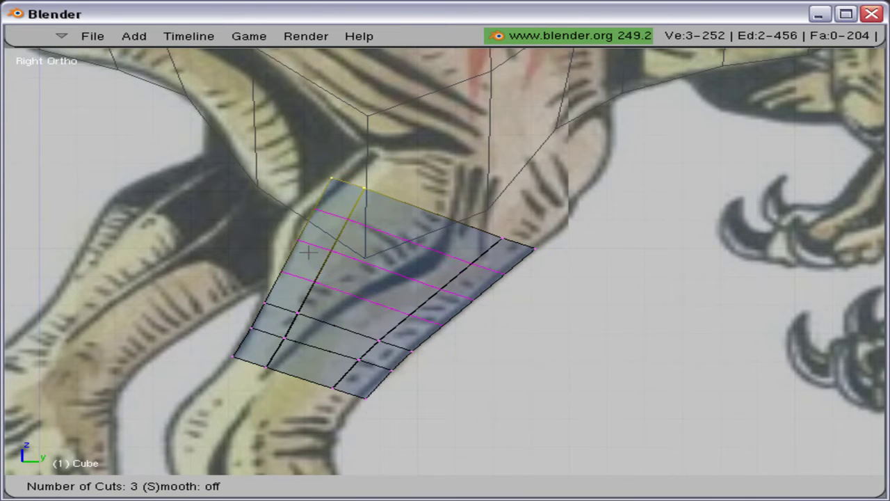
pyautogui.click(307, 253)
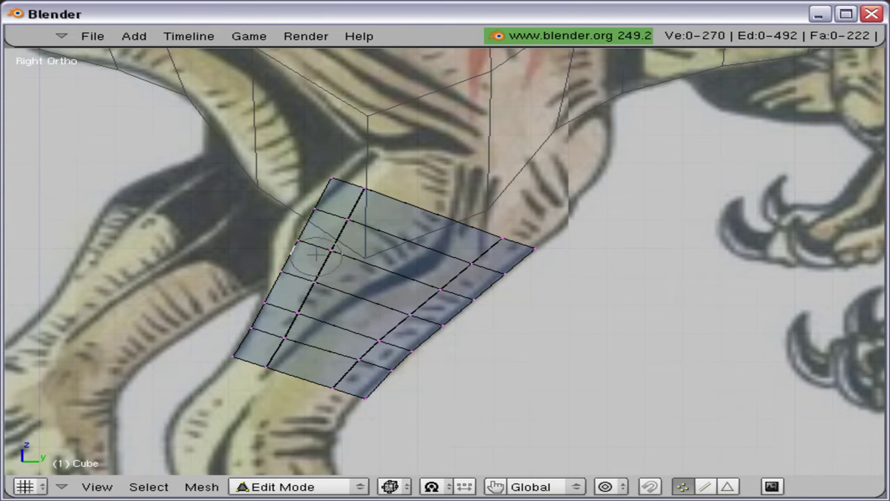
pyautogui.press('g')
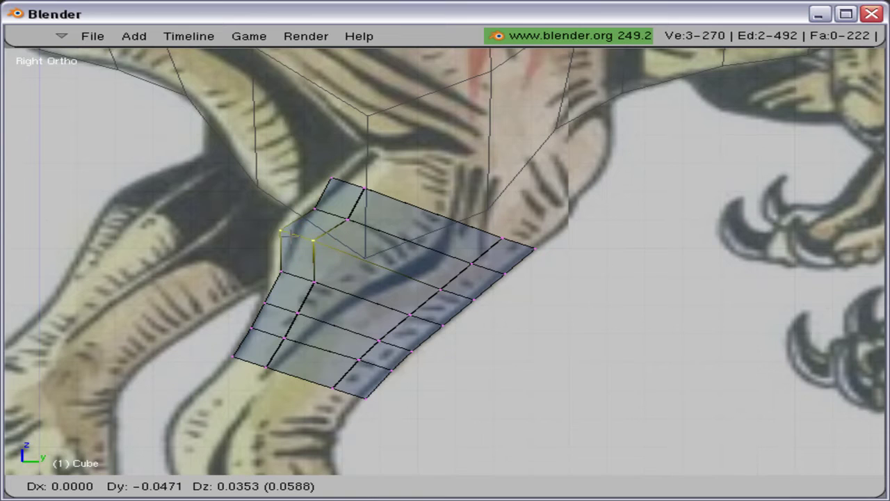
pyautogui.click(287, 233)
pyautogui.click(332, 218)
pyautogui.rightClick(332, 219)
pyautogui.press('g')
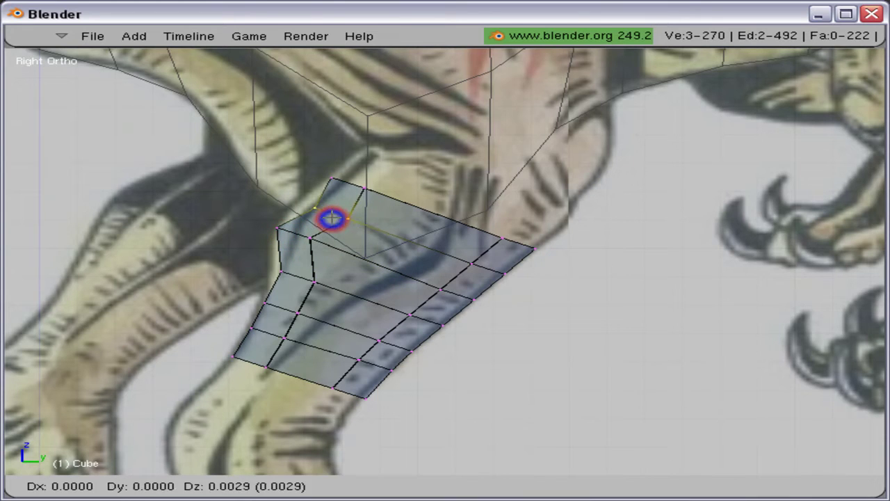
pyautogui.click(318, 211)
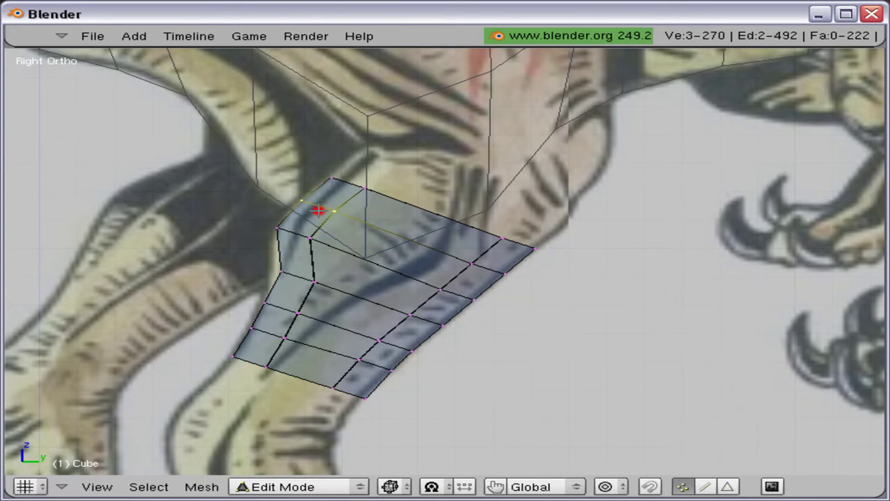
pyautogui.keyDown('alt'); pyautogui.rightClick(299, 277); pyautogui.keyUp('alt')
pyautogui.press('g')
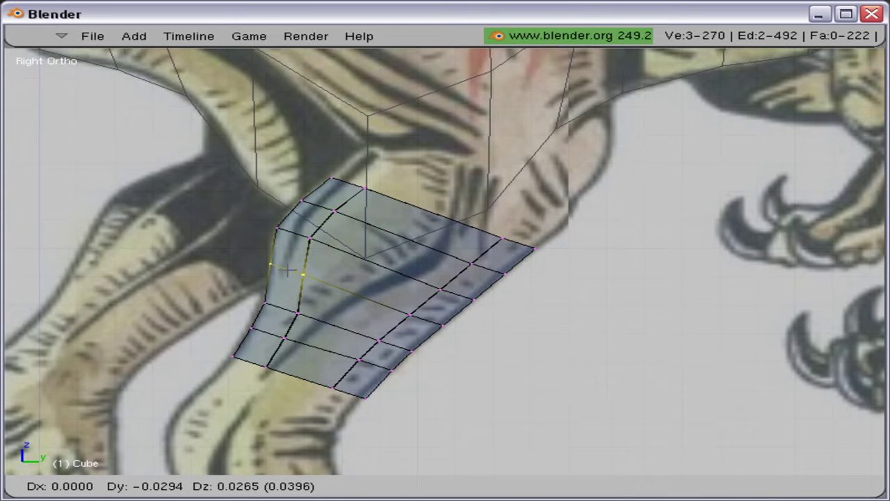
pyautogui.click(286, 269)
# - Select the leg's top edge loop and extrude it forward and up toward the knee
pyautogui.keyDown('alt'); pyautogui.keyDown('shift'); pyautogui.rightClick(404, 203); pyautogui.keyUp('shift'); pyautogui.keyUp('alt')
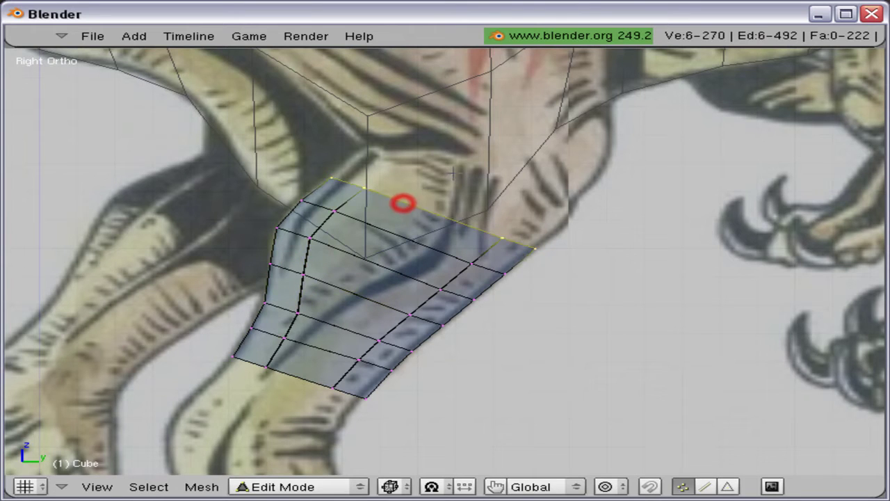
pyautogui.keyDown('shift'); pyautogui.moveTo(403, 203); pyautogui.dragTo(311, 313, button='middle'); pyautogui.keyUp('shift')
pyautogui.keyDown('shift'); pyautogui.moveTo(419, 221); pyautogui.dragTo(397, 257, button='middle'); pyautogui.keyUp('shift')
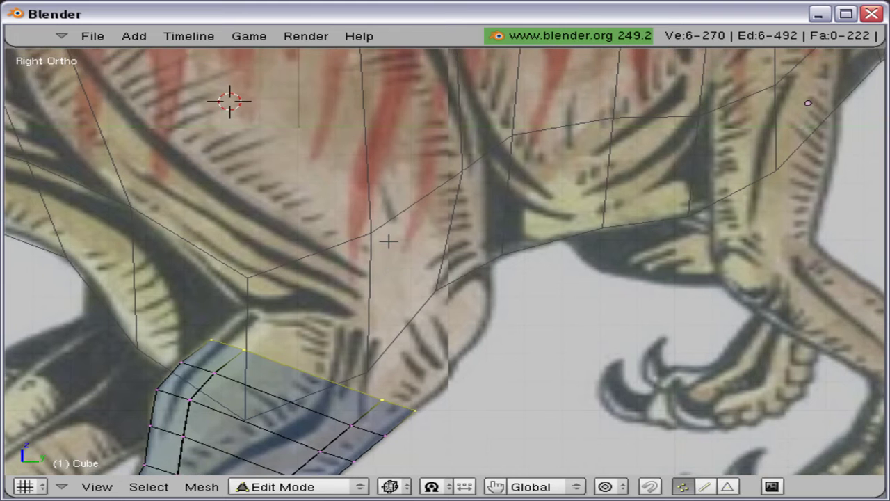
pyautogui.press('e')
pyautogui.click(447, 205)
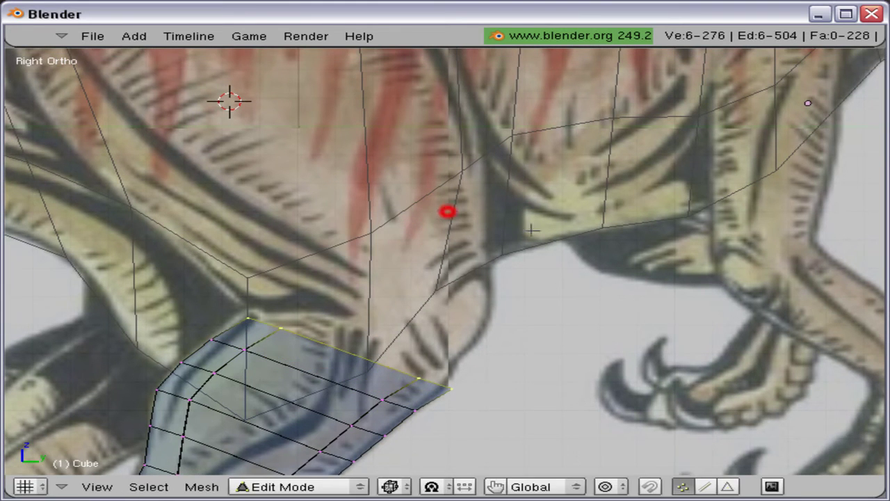
# - Rotate and raise the leg's top edge loop at the knee, and extend the leg up over the thigh toward the hip
pyautogui.press('r')
pyautogui.click(567, 181)
pyautogui.press('g')
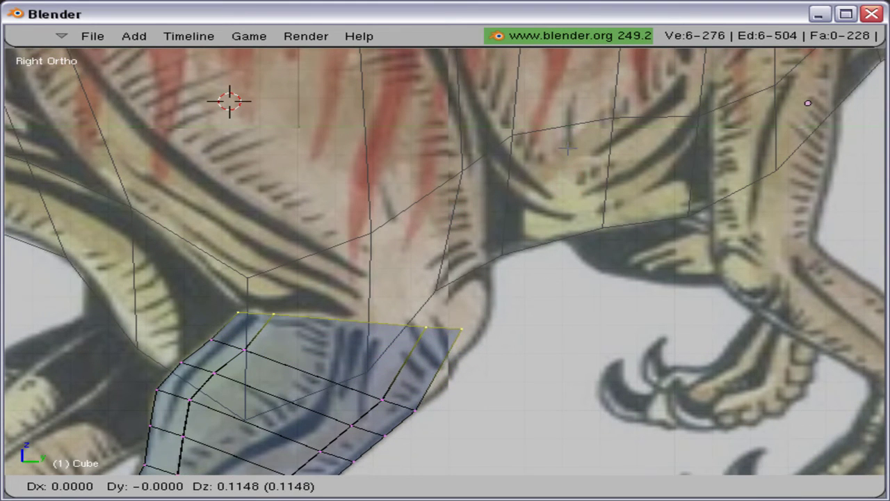
pyautogui.click(569, 147)
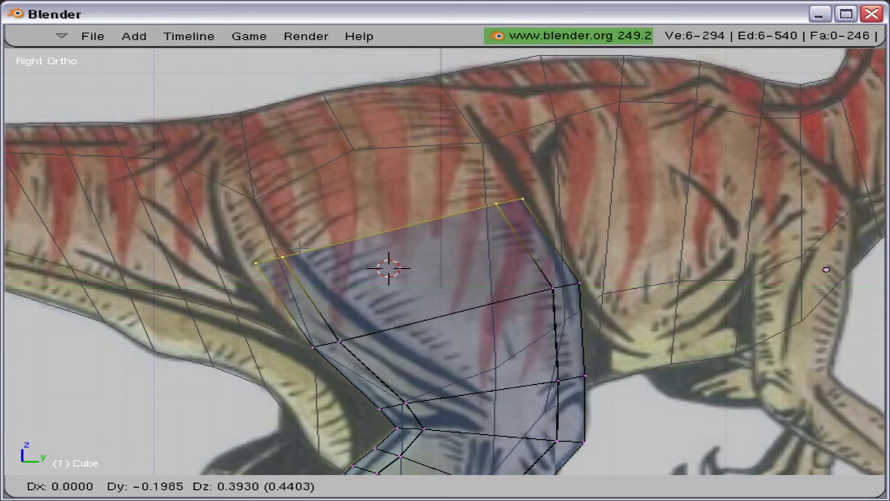
pyautogui.click(300, 248)
# - In front view, lower the thigh's top edge loop by about 0.16
pyautogui.press('KP_1')
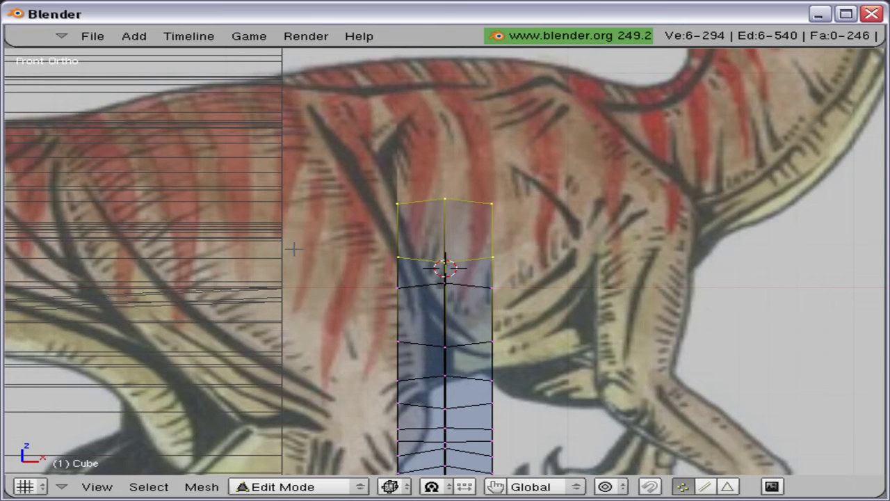
pyautogui.press('r')
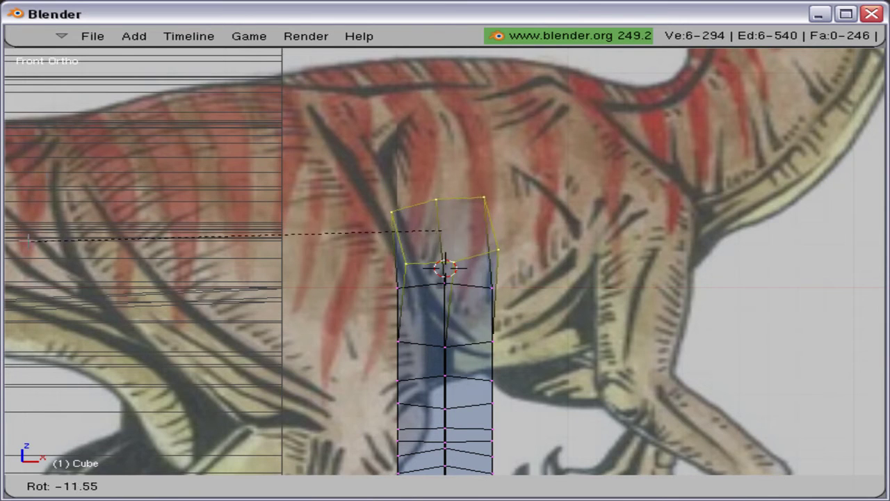
pyautogui.rightClick(28, 240)
pyautogui.press('g')
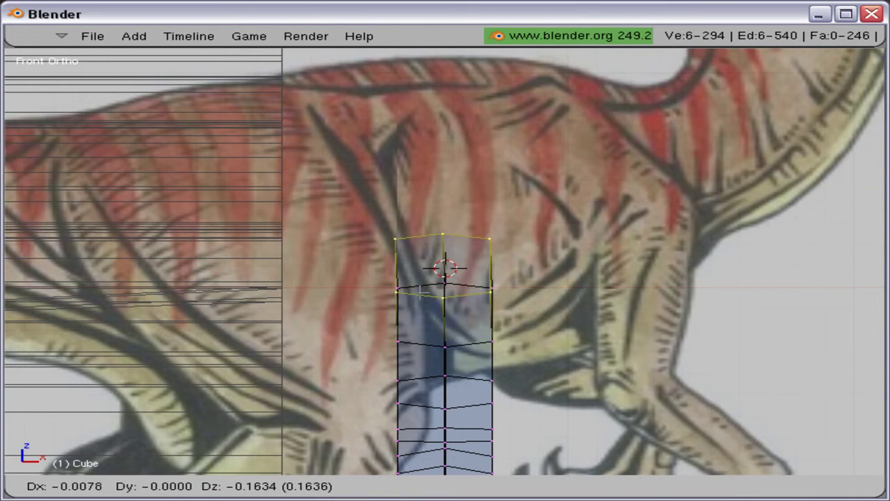
pyautogui.click(418, 292)
# - Extrude the thigh's top edge loop, rotate it to face the body, and move it inward and up toward the hip
pyautogui.press('e')
pyautogui.click(393, 270)
pyautogui.click(389, 266)
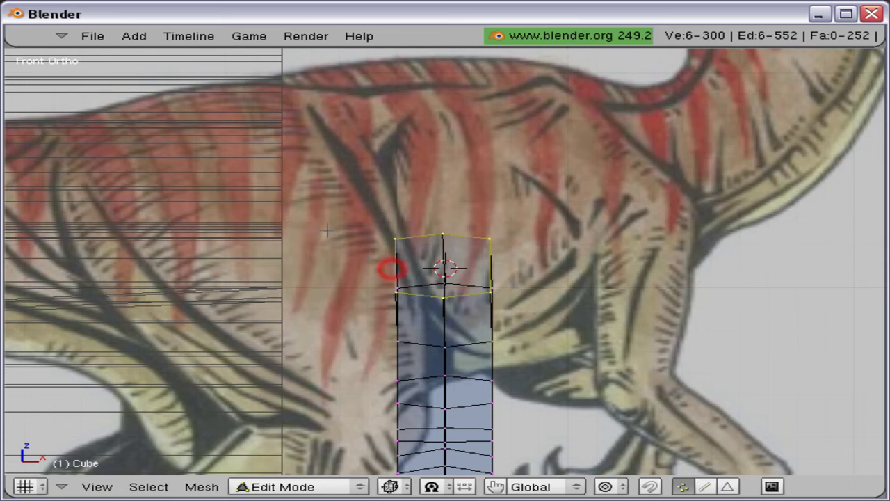
pyautogui.press('g')
pyautogui.rightClick(319, 245)
pyautogui.press('r')
pyautogui.click(314, 318)
pyautogui.press('g')
pyautogui.click(264, 295)
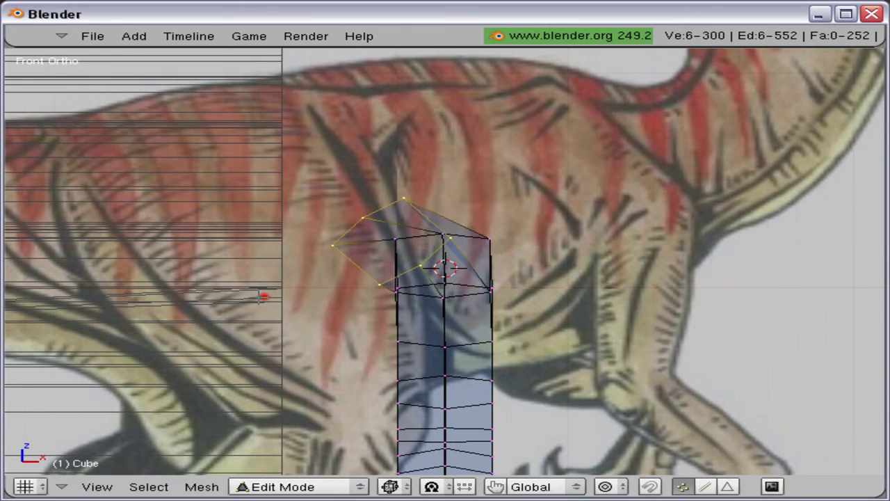
# - Reveal the hidden body mesh and check the edge loop around the leg opening in the body's side
pyautogui.moveTo(264, 295); pyautogui.dragTo(409, 351, button='middle')
pyautogui.hotkey('alt', 'h')
pyautogui.press('a')
pyautogui.keyDown('alt'); pyautogui.rightClick(340, 289); pyautogui.keyUp('alt')
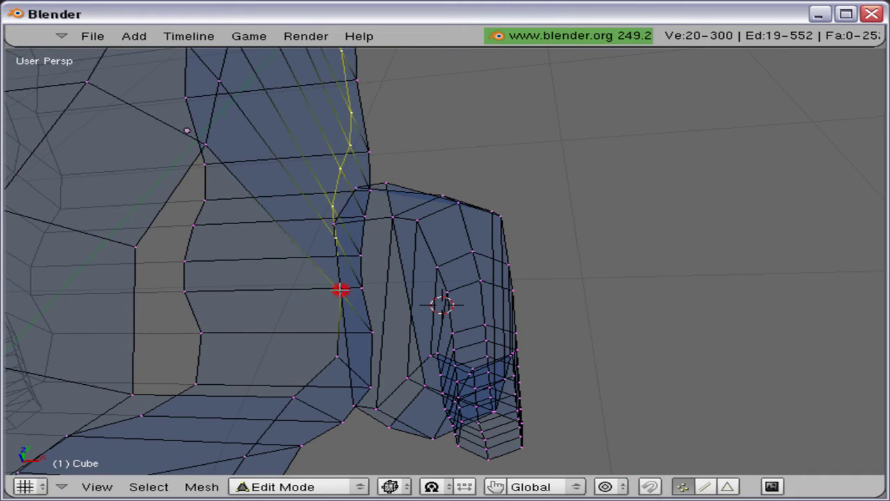
pyautogui.keyDown('alt'); pyautogui.rightClick(339, 304); pyautogui.keyUp('alt')
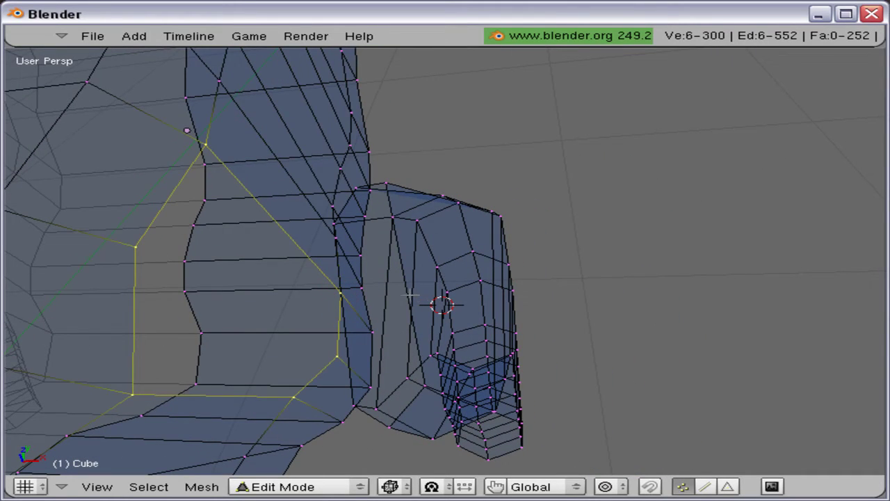
pyautogui.press('a')
# - Merge the uppermost vertex of the leg's end loop into the upper vertex of the body's leg opening
pyautogui.moveTo(339, 264); pyautogui.dragTo(243, 231, button='middle')
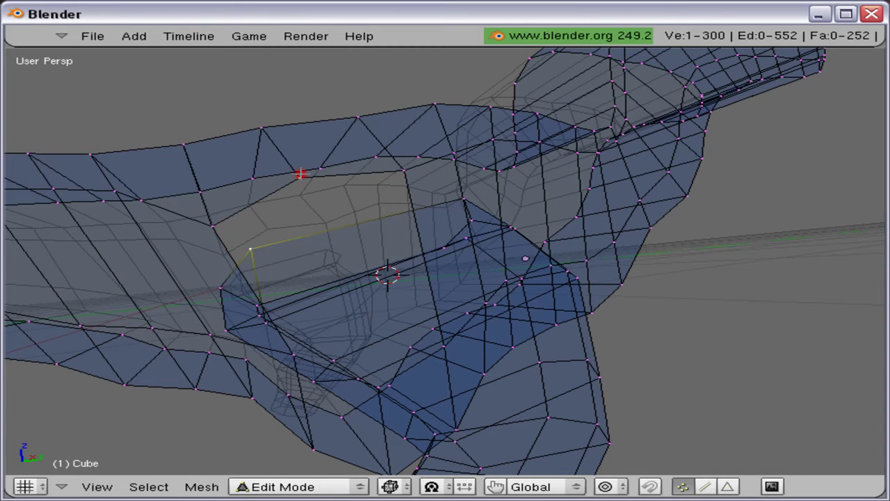
pyautogui.keyDown('shift'); pyautogui.rightClick(300, 173); pyautogui.keyUp('shift')
pyautogui.press('w')
pyautogui.press('Escape')
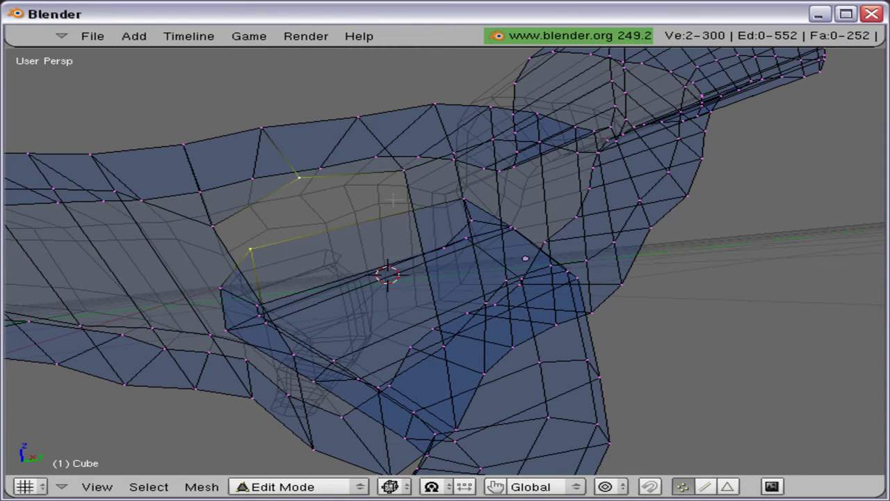
pyautogui.press('w')
pyautogui.click(392, 149)
pyautogui.press('w')
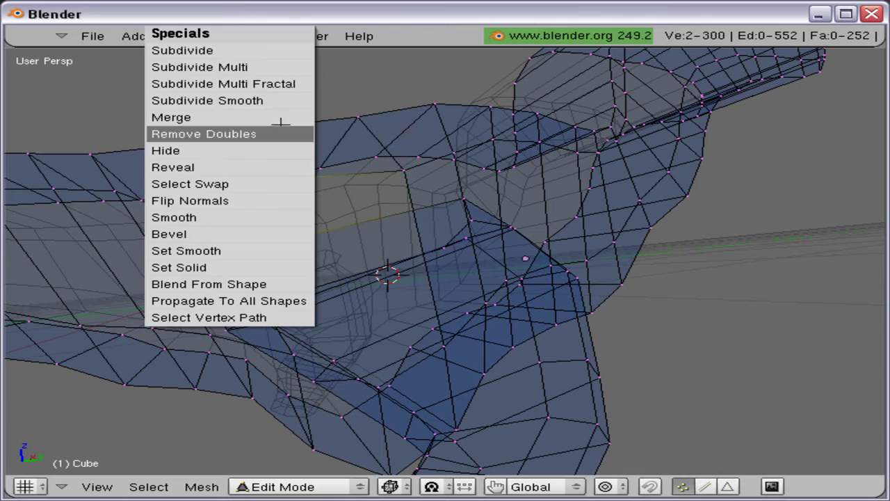
pyautogui.click(280, 118)
pyautogui.click(280, 123)
# - Merge the next two leg end-loop vertices into the neighbouring upper and lower vertices on one side of the body opening
pyautogui.moveTo(280, 123); pyautogui.dragTo(238, 267, button='middle')
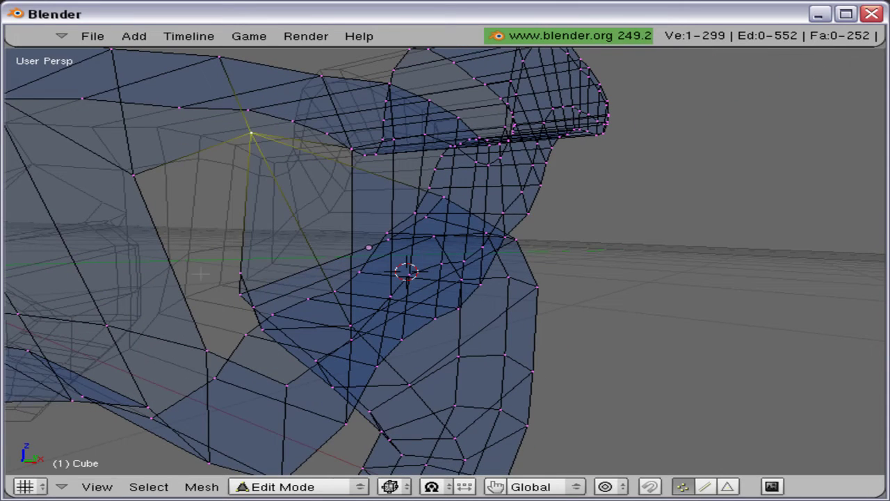
pyautogui.press('w')
pyautogui.click(144, 180)
pyautogui.rightClick(255, 299)
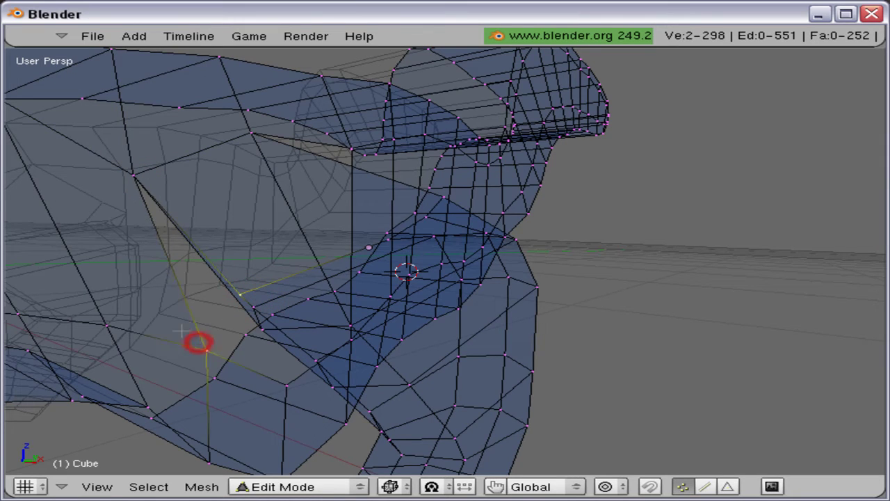
pyautogui.press('w')
pyautogui.click(182, 331)
# - Try to merge another leg end-loop vertex into the body opening's far vertex, and undo the merge
pyautogui.moveTo(183, 329); pyautogui.dragTo(571, 207, button='middle')
pyautogui.rightClick(306, 265)
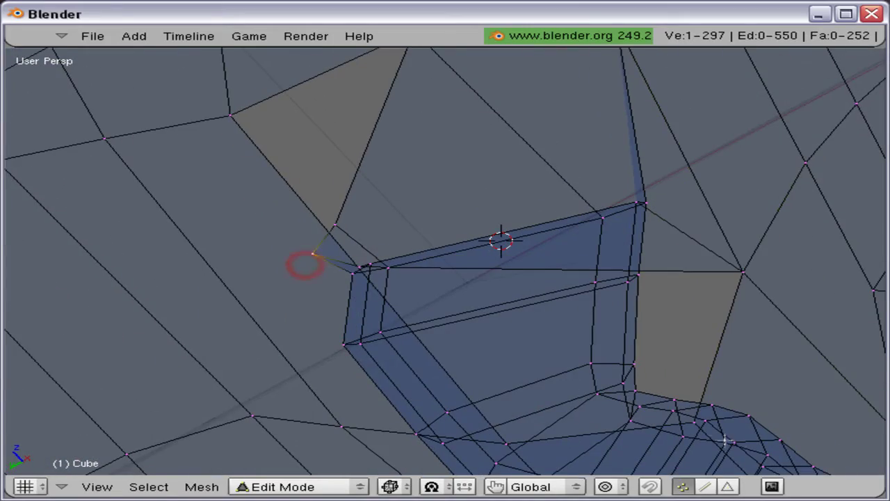
pyautogui.moveTo(720, 438); pyautogui.dragTo(780, 270, button='middle')
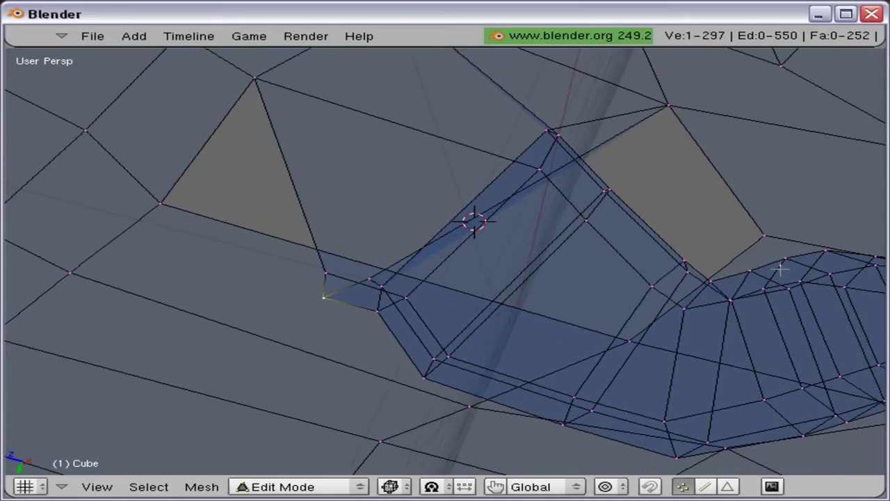
pyautogui.hotkey('alt', 'm')
pyautogui.click(776, 231)
pyautogui.hotkey('ctrl', 'z')
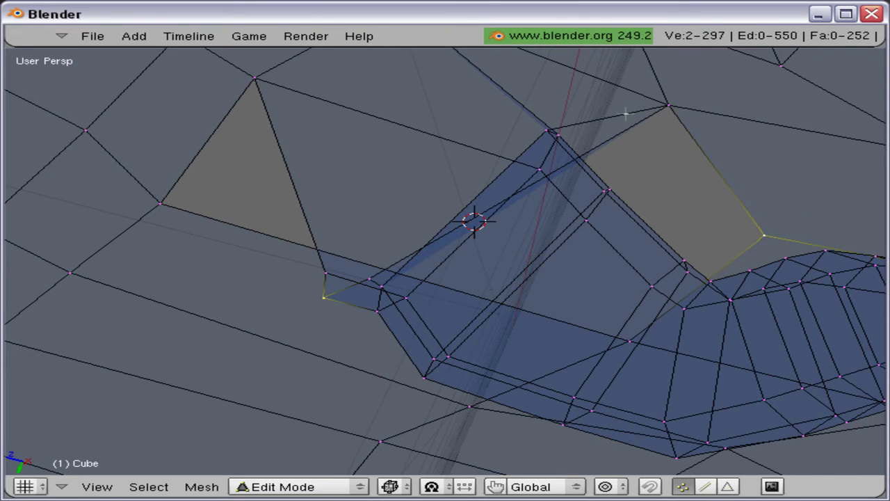
# - Select the adjacent free vertex of the leg's end loop and merge it into the matching body opening vertex with At Last
pyautogui.moveTo(772, 231); pyautogui.dragTo(625, 186, button='middle')
pyautogui.moveTo(594, 253); pyautogui.dragTo(412, 339, button='middle')
pyautogui.rightClick(350, 314)
pyautogui.moveTo(510, 336); pyautogui.dragTo(511, 396, button='middle')
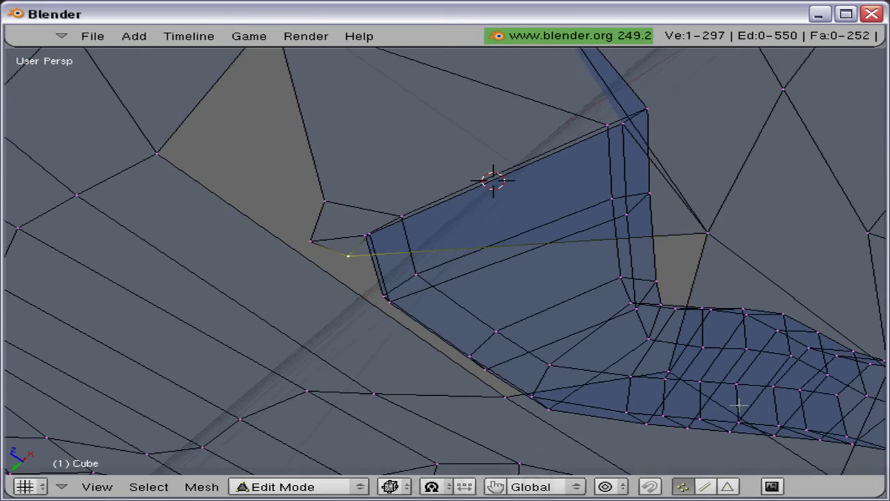
pyautogui.keyDown('shift'); pyautogui.rightClick(689, 370); pyautogui.keyUp('shift')
pyautogui.hotkey('alt', 'm')
pyautogui.click(683, 367)
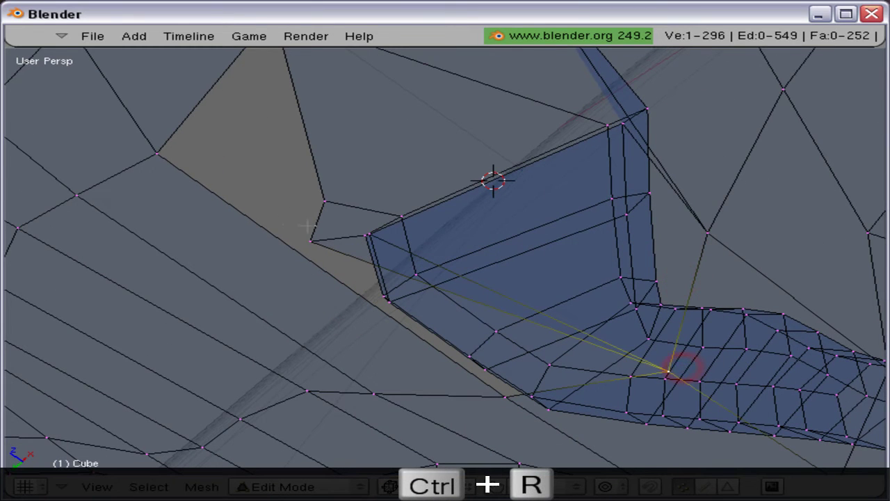
# - Merge the two remaining free leg vertices into the last two vertices of the body opening to close the hip joint
pyautogui.rightClick(311, 232)
pyautogui.keyDown('shift'); pyautogui.rightClick(481, 403); pyautogui.keyUp('shift')
pyautogui.hotkey('alt', 'm')
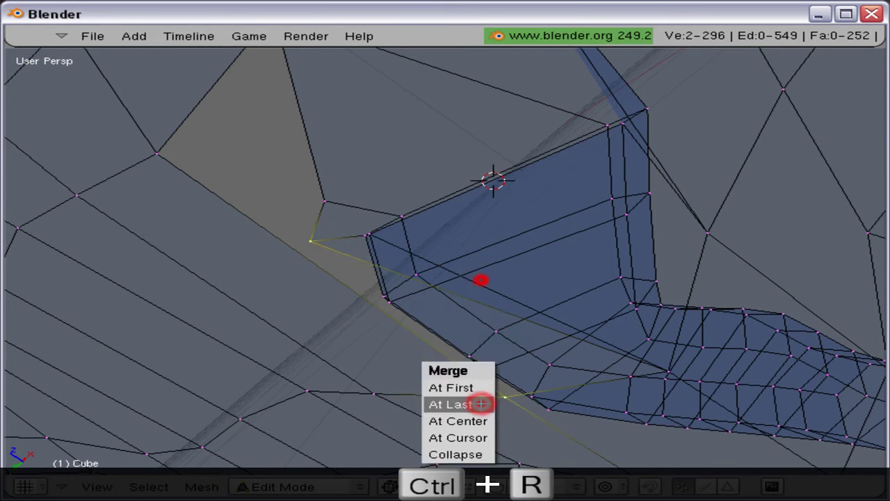
pyautogui.click(479, 403)
pyautogui.rightClick(358, 209)
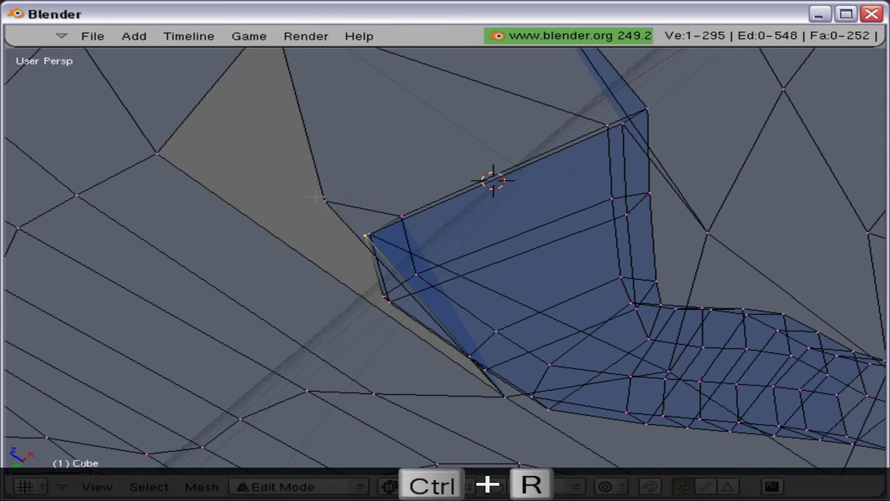
pyautogui.rightClick(342, 210)
pyautogui.keyDown('shift'); pyautogui.rightClick(177, 152); pyautogui.keyUp('shift')
pyautogui.press('w')
pyautogui.click(177, 151)
pyautogui.click(177, 151)
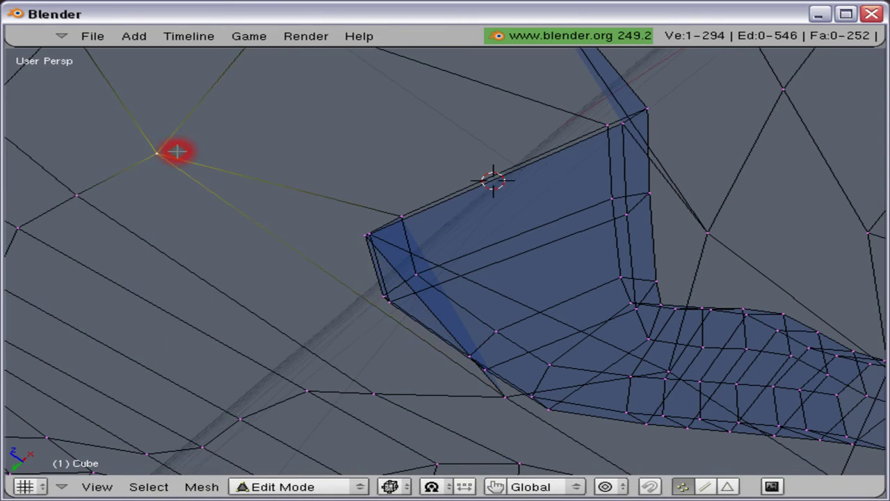
# - Select the leg's edge loop nearest the hip joint and apply Smooth to it seven times
pyautogui.moveTo(405, 224); pyautogui.dragTo(520, 488, button='middle')
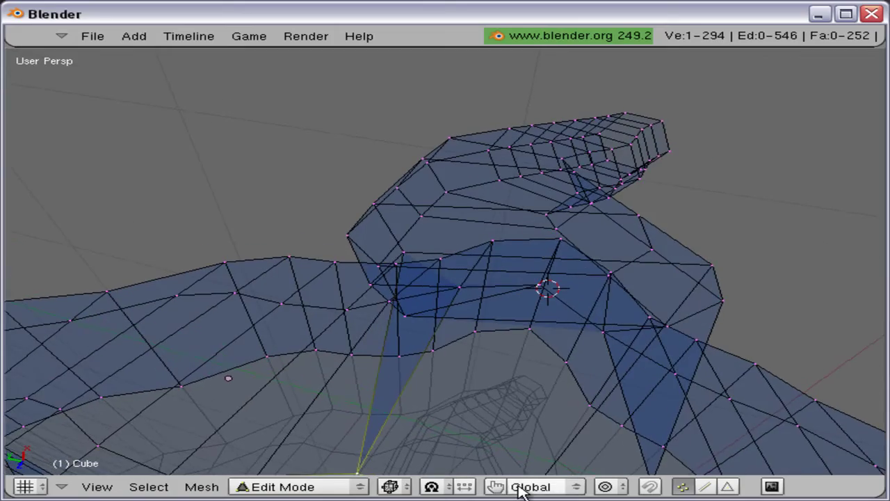
pyautogui.press('KP_3')
pyautogui.scroll(-4, 521, 469)
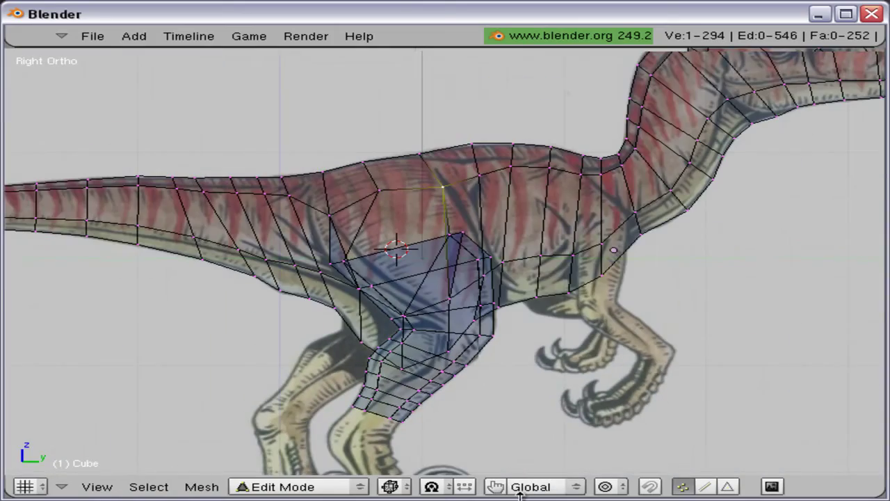
pyautogui.moveTo(416, 335); pyautogui.dragTo(470, 269, button='middle')
pyautogui.scroll(5, 470, 268)
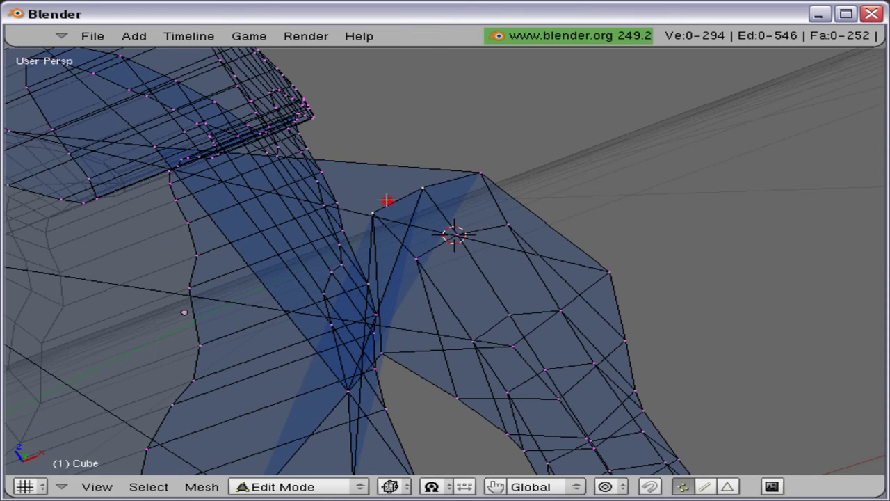
pyautogui.keyDown('alt'); pyautogui.rightClick(386, 201); pyautogui.keyUp('alt')
pyautogui.press('w')
pyautogui.click(342, 301)
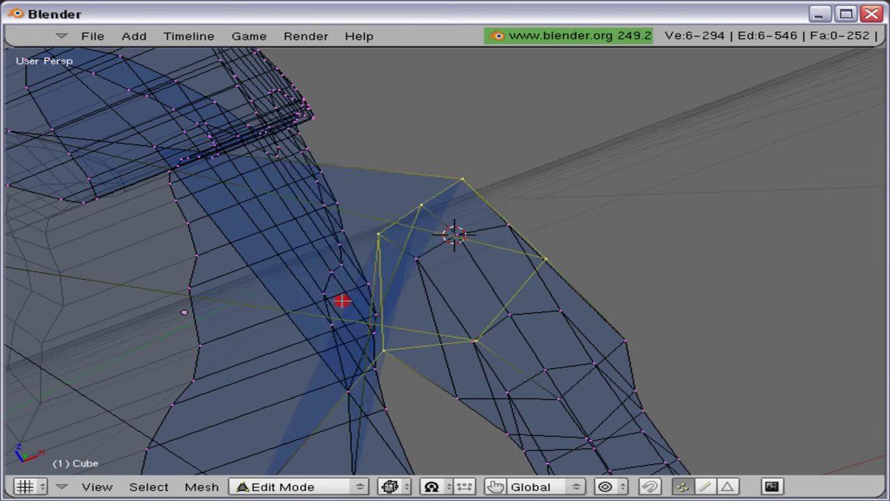
pyautogui.press('w')
pyautogui.click(342, 300)
pyautogui.press('w')
pyautogui.click(342, 300)
pyautogui.press('w')
pyautogui.click(342, 301)
pyautogui.press('w')
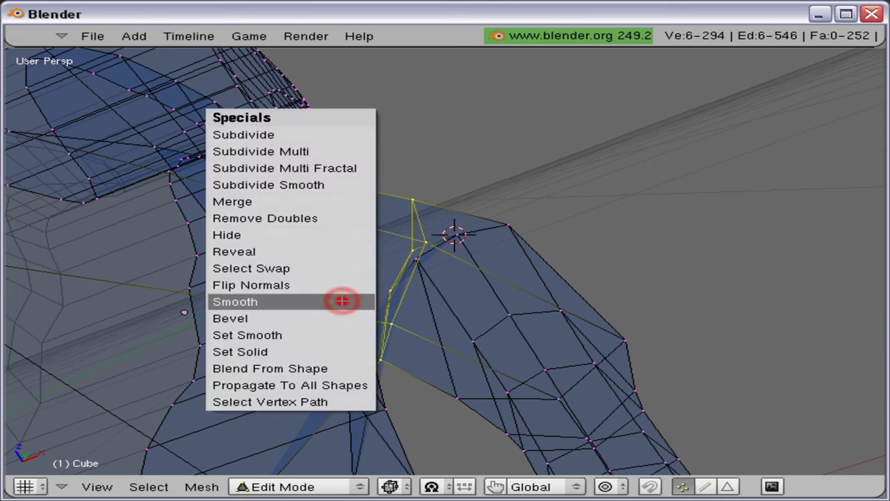
pyautogui.click(342, 301)
pyautogui.press('w')
pyautogui.click(342, 301)
pyautogui.press('w')
pyautogui.click(342, 300)
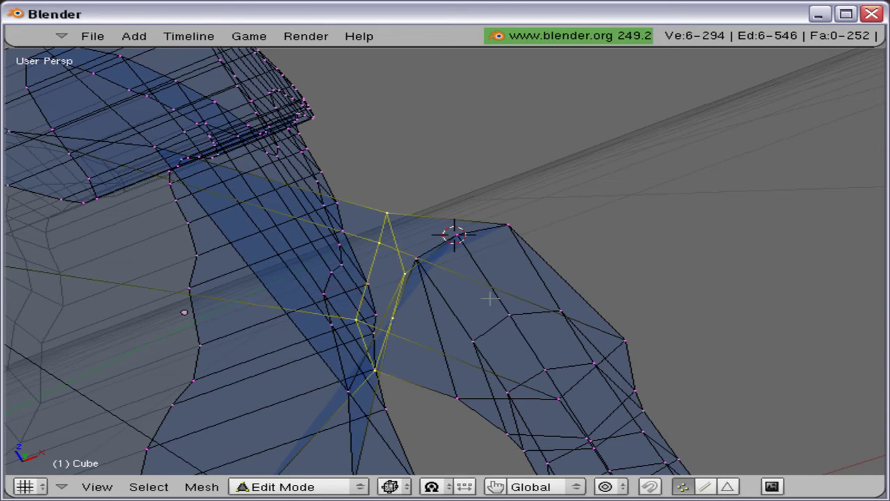
# - Select the next edge loop down the thigh and apply Smooth to it three times
pyautogui.keyDown('alt'); pyautogui.rightClick(476, 232); pyautogui.keyUp('alt')
pyautogui.press('w')
pyautogui.click(477, 232)
pyautogui.press('w')
pyautogui.click(477, 232)
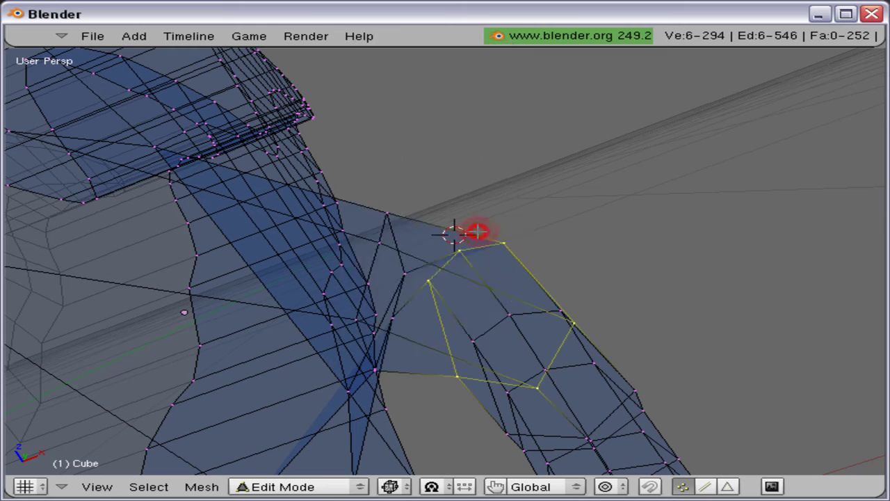
pyautogui.press('w')
pyautogui.click(477, 232)
# - In front view, select the whole leg below the hip joint and move it along the X axis toward the body
pyautogui.press('KP_1')
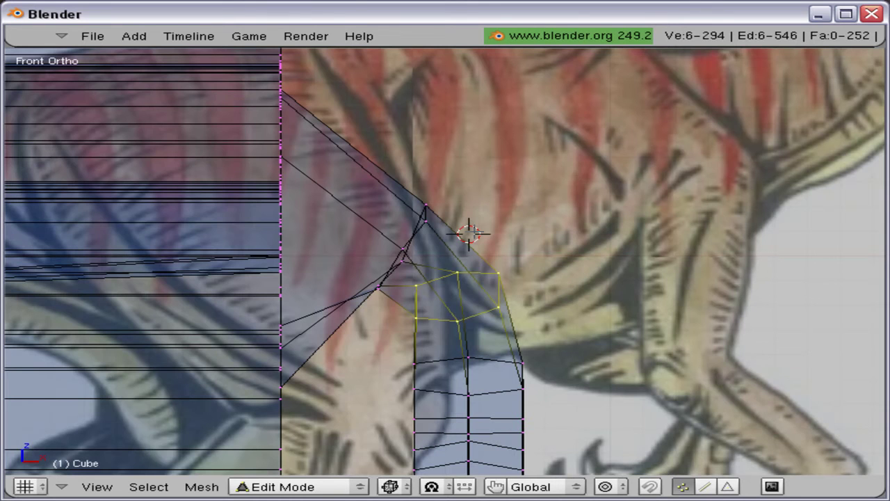
pyautogui.keyDown('ctrl'); pyautogui.moveTo(477, 232); pyautogui.dragTo(495, 333, button='middle'); pyautogui.keyUp('ctrl')
pyautogui.keyDown('shift'); pyautogui.moveTo(508, 414); pyautogui.dragTo(484, 300, button='middle'); pyautogui.keyUp('shift')
pyautogui.press('b')
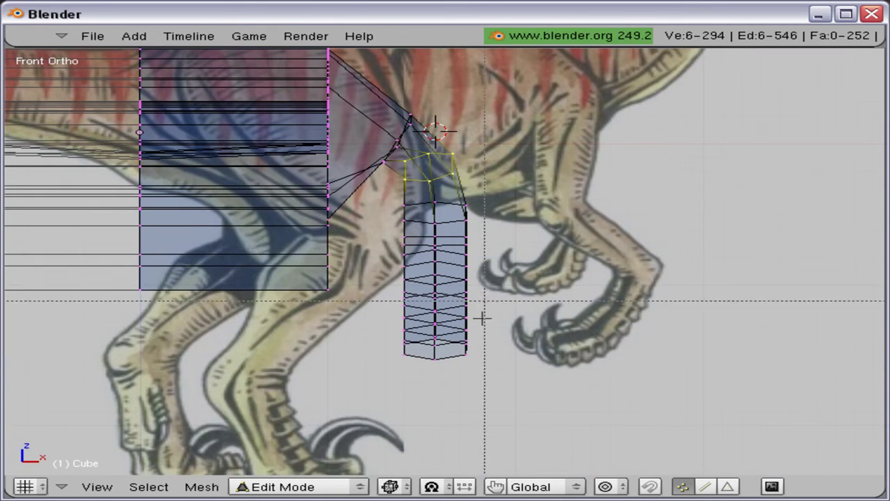
pyautogui.moveTo(489, 337)
pyautogui.mouseDown()
pyautogui.moveTo(458, 317)
pyautogui.moveTo(447, 189)
pyautogui.mouseUp()
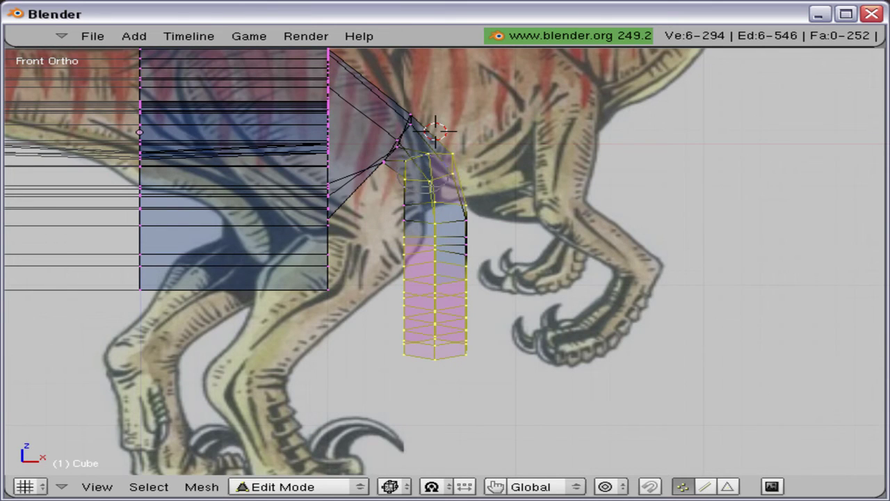
pyautogui.moveTo(472, 240); pyautogui.dragTo(422, 185)
pyautogui.rightClick(422, 245)
pyautogui.moveTo(422, 245)
pyautogui.keyDown('ctrl'); pyautogui.mouseDown(button='middle')
pyautogui.moveTo(417, 158)
pyautogui.moveTo(412, 216)
pyautogui.mouseUp(button='middle'); pyautogui.keyUp('ctrl')
pyautogui.press('g')
pyautogui.press('z')
pyautogui.press('x')
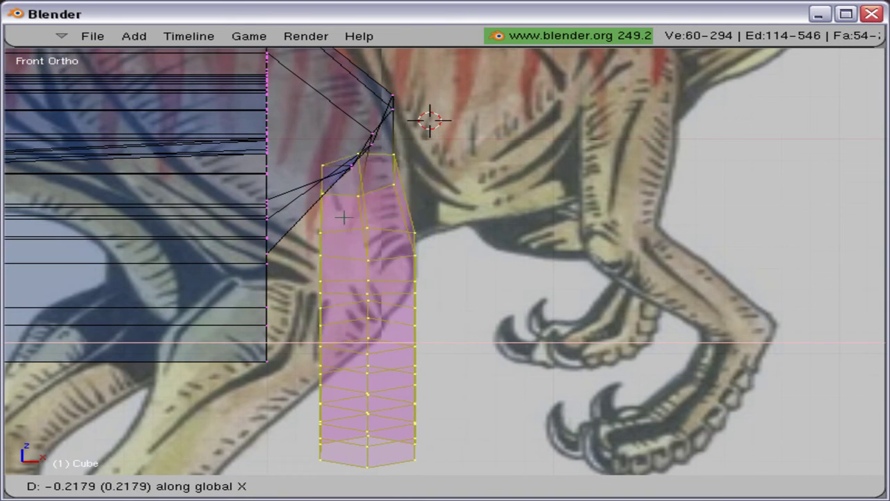
pyautogui.click(376, 217)
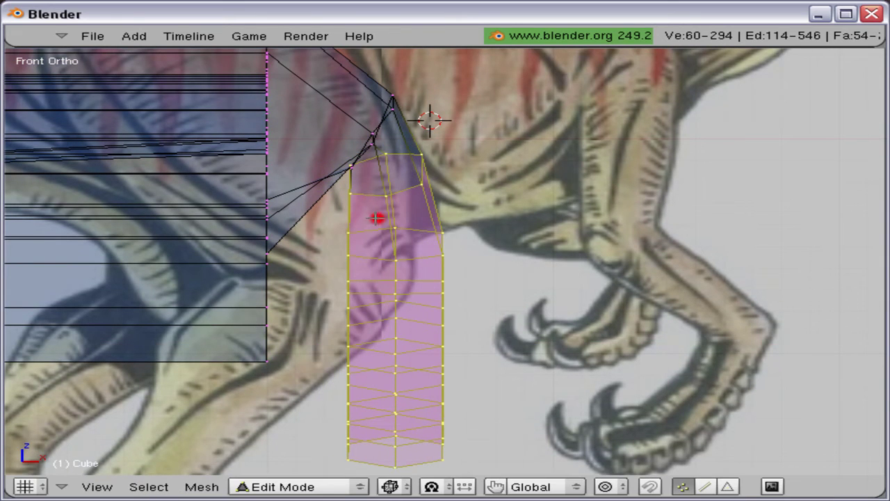
pyautogui.moveTo(352, 166); pyautogui.dragTo(424, 193, button='middle')
pyautogui.moveTo(357, 254); pyautogui.dragTo(307, 217, button='middle')
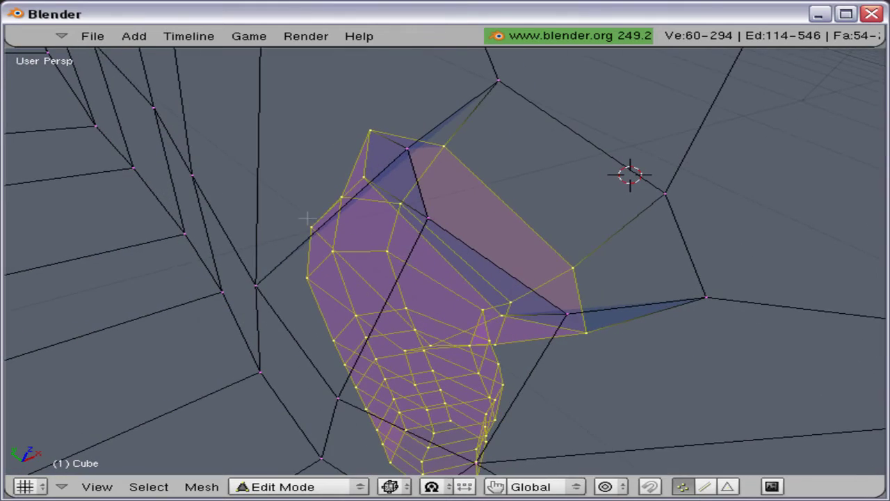
# - Merge the body vertex at the inner edge of the hip joint with the neighbouring body vertex directly below it
pyautogui.moveTo(554, 306); pyautogui.dragTo(550, 236, button='middle')
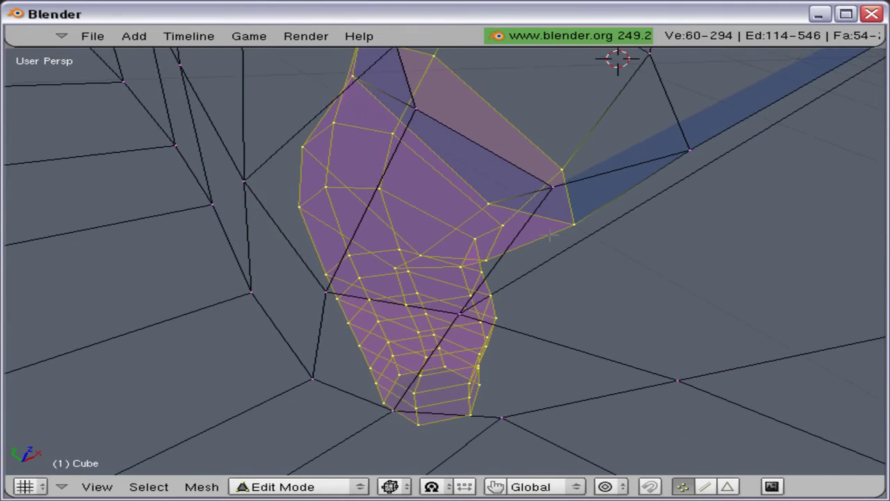
pyautogui.keyDown('alt'); pyautogui.rightClick(514, 246); pyautogui.keyUp('alt')
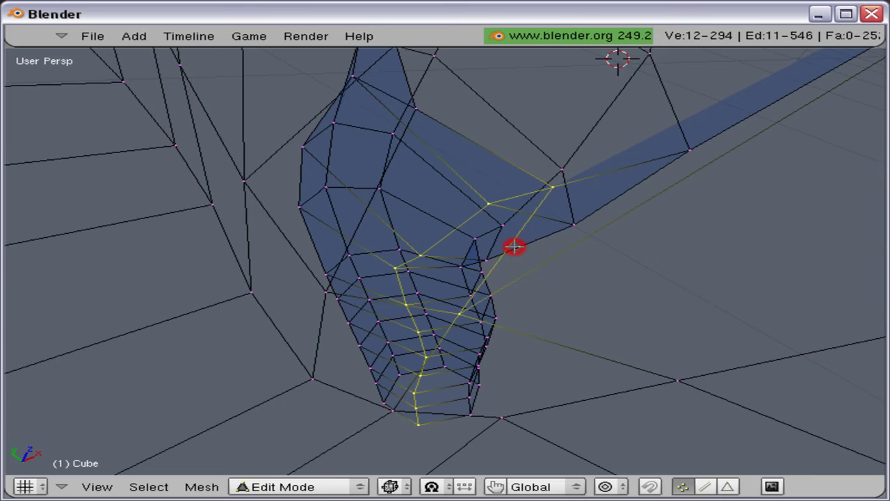
pyautogui.rightClick(544, 193)
pyautogui.moveTo(490, 341); pyautogui.dragTo(543, 352, button='middle')
pyautogui.keyDown('shift'); pyautogui.rightClick(614, 348); pyautogui.keyUp('shift')
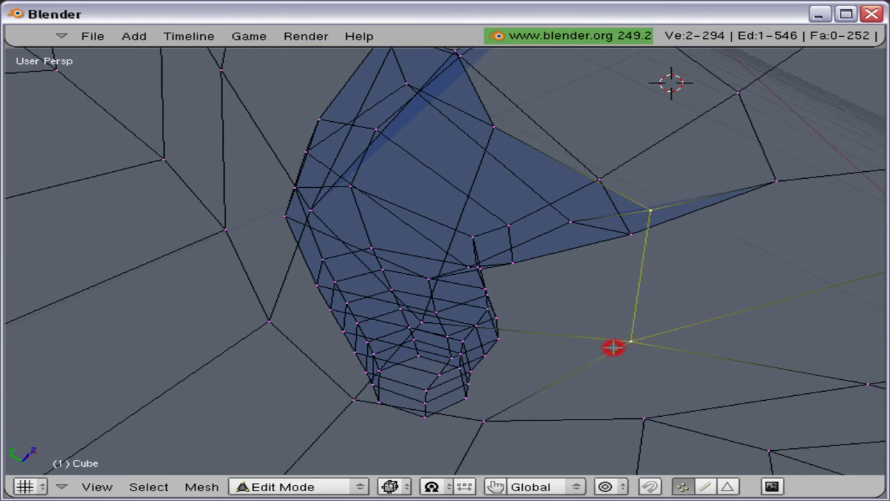
pyautogui.press('w')
pyautogui.click(590, 249)
pyautogui.click(591, 252)
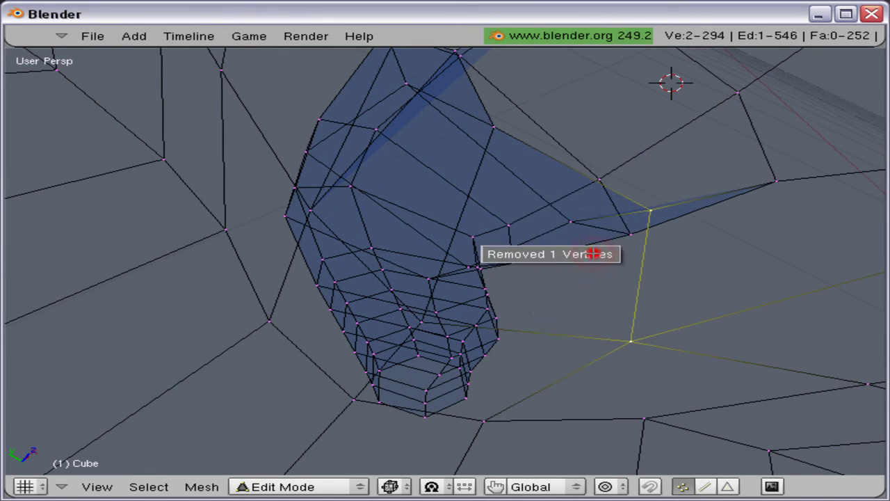
# - Merge the next body vertex along the inner side of the hip joint with its neighbour in the row below
pyautogui.rightClick(501, 136)
pyautogui.moveTo(501, 136); pyautogui.dragTo(477, 157, button='middle')
pyautogui.press('w')
pyautogui.click(429, 282)
pyautogui.click(431, 285)
# - Merge the body vertex at the upper end of the hip joint with the adjacent vertex of the neighbouring body row
pyautogui.rightClick(481, 122)
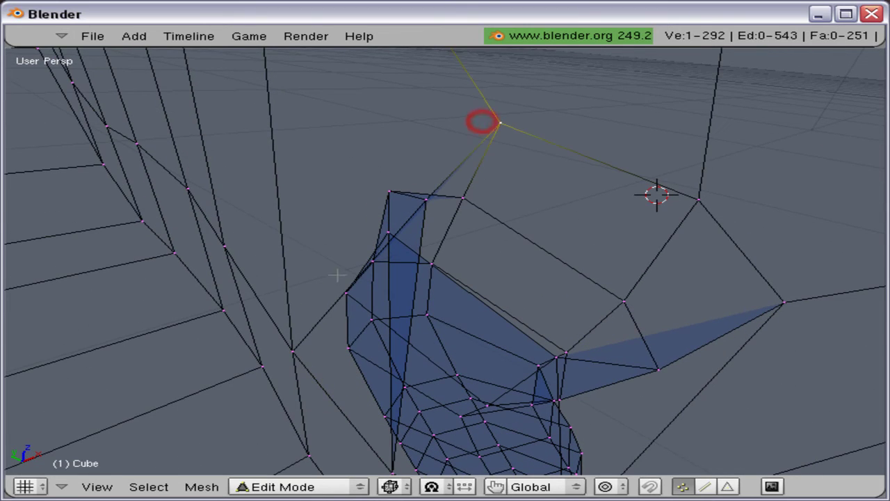
pyautogui.keyDown('shift'); pyautogui.rightClick(309, 349); pyautogui.keyUp('shift')
pyautogui.press('w')
pyautogui.click(309, 279)
pyautogui.click(310, 282)
# - Select the horizontal edge loop around the upper thigh, just below the hip joint
pyautogui.moveTo(396, 338)
pyautogui.mouseDown(button='middle')
pyautogui.moveTo(364, 294)
pyautogui.moveTo(347, 212)
pyautogui.moveTo(482, 163)
pyautogui.mouseUp(button='middle')
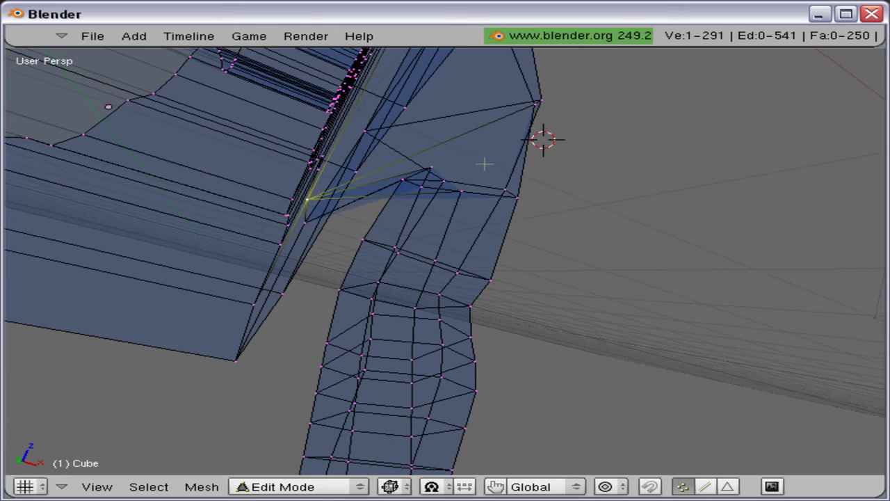
pyautogui.keyDown('alt'); pyautogui.rightClick(483, 177); pyautogui.keyUp('alt')
pyautogui.press('z')
pyautogui.press('z')
pyautogui.press('x')
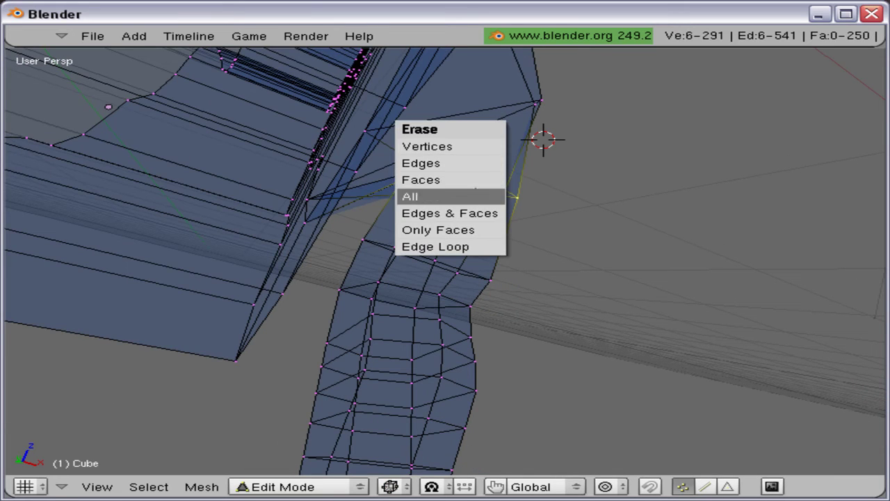
pyautogui.click(475, 162)
pyautogui.hotkey('ctrl', 'z')
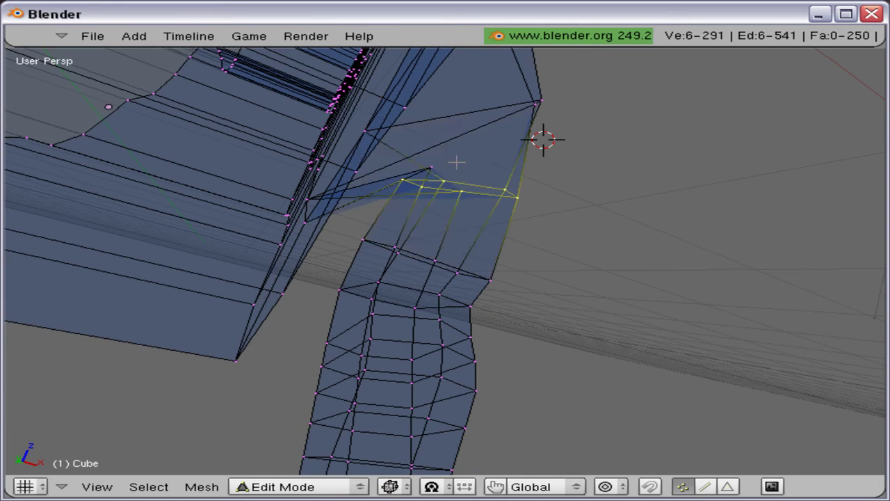
# - Remove the selected upper-thigh loop with the Edge Loop erase option and clear the selection
pyautogui.press('x')
pyautogui.click(407, 246)
pyautogui.press('a')
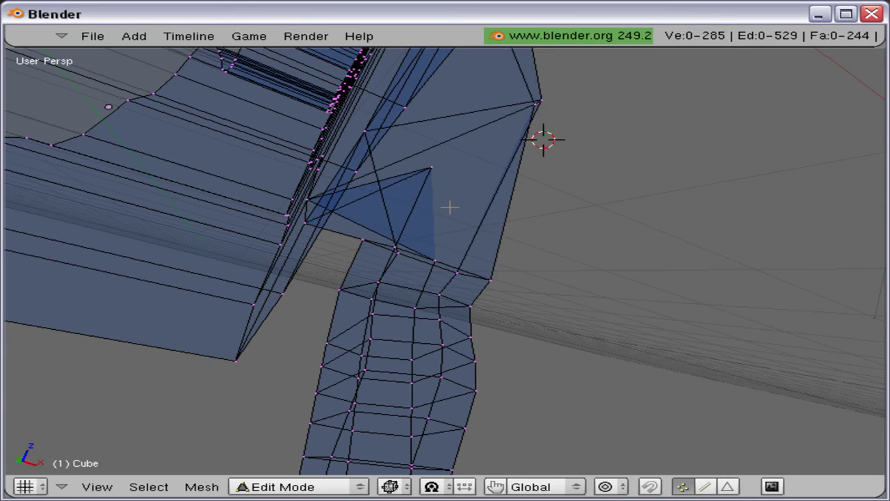
# - Select a single vertex at the hip joint and apply Smooth to it repeatedly
pyautogui.moveTo(449, 204); pyautogui.dragTo(396, 186, button='middle')
pyautogui.rightClick(407, 177)
pyautogui.press('w')
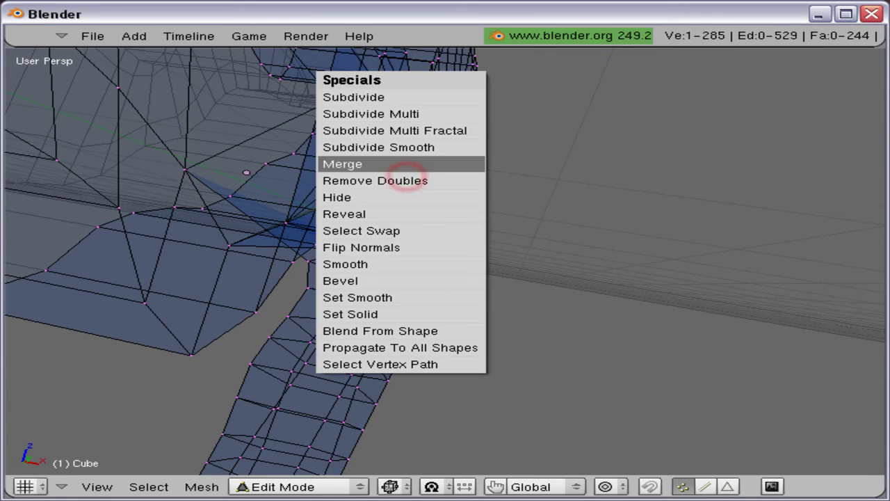
pyautogui.click(435, 262)
pyautogui.press('w')
pyautogui.click(433, 261)
pyautogui.press('w')
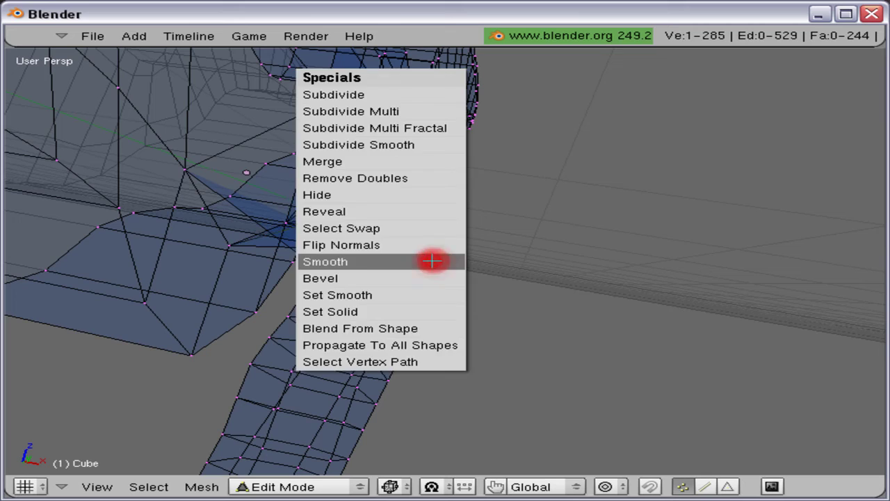